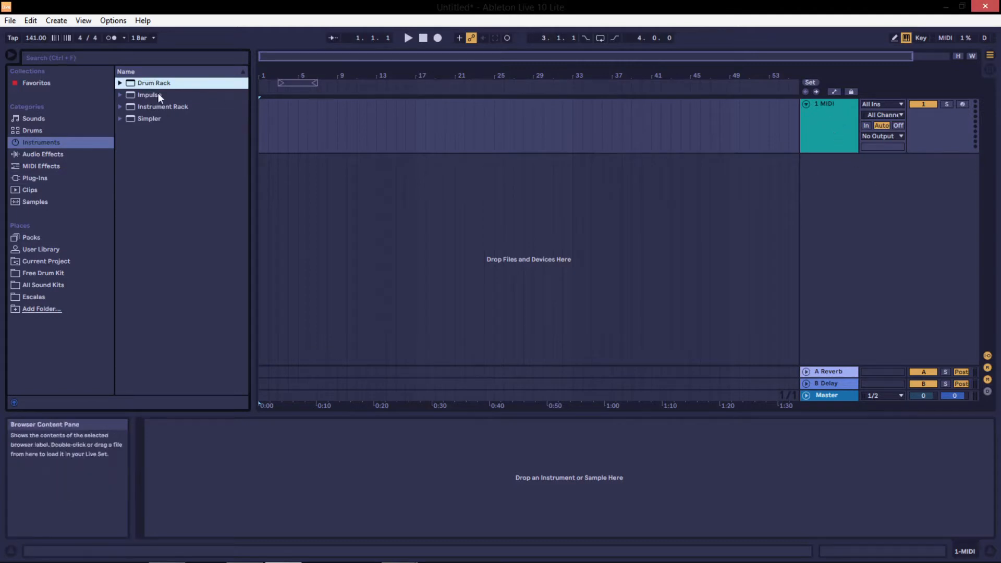
Load a Drum Rack onto the MIDI track and expand the Trap Sound Kit folder in All Sound Kits.
left_click_drag(141, 85, 352, 471)
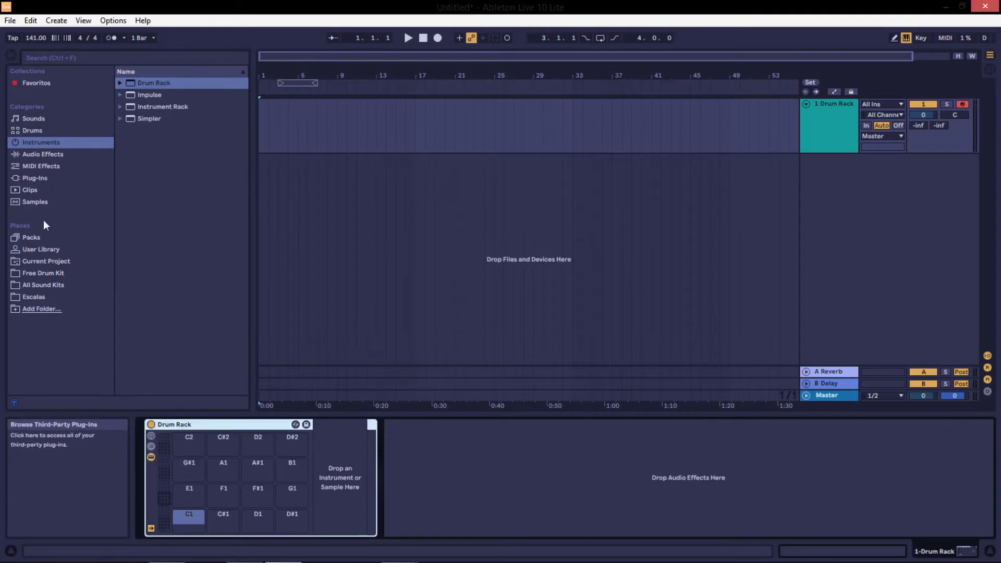
left_click(37, 286)
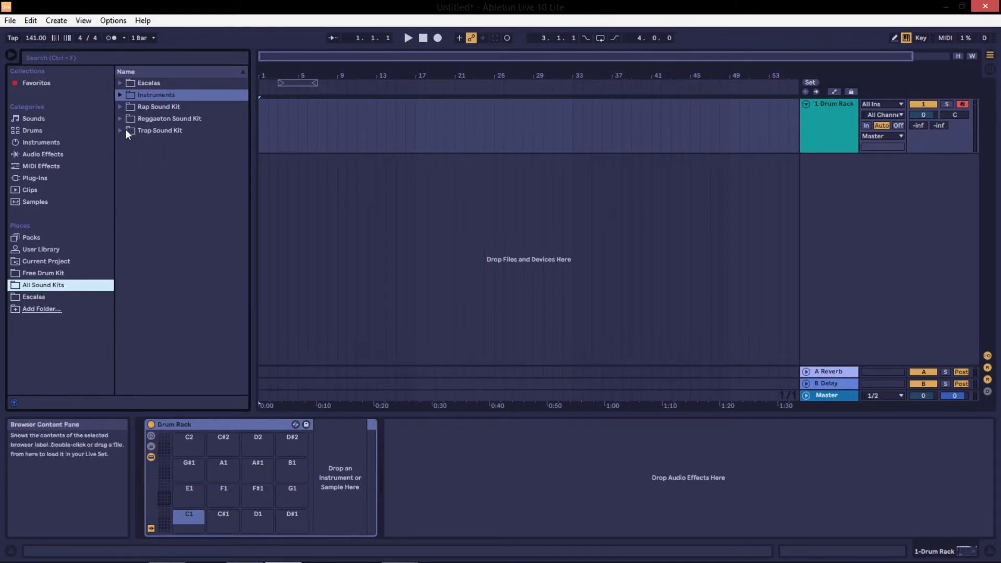
left_click(49, 273)
left_click(58, 286)
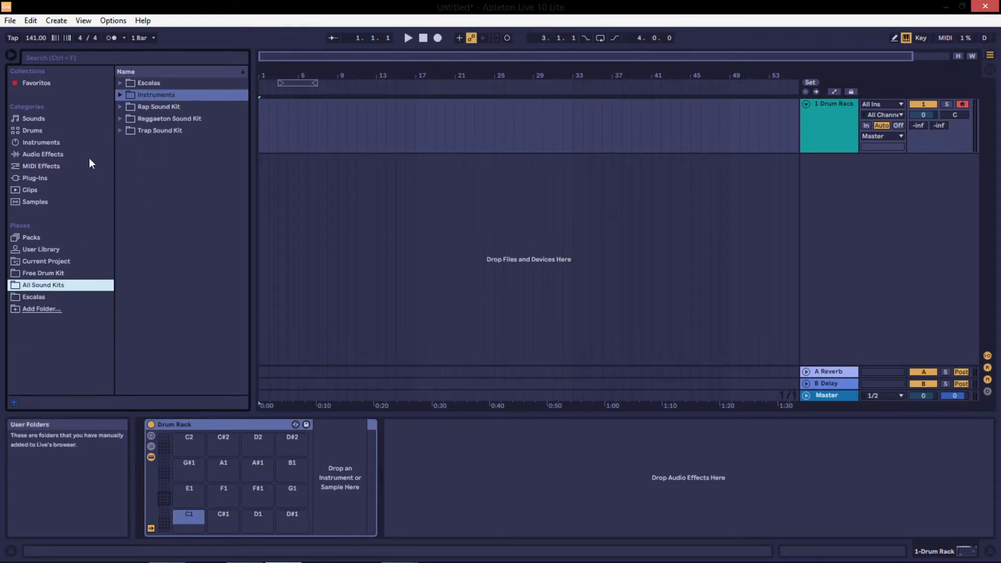
left_click(121, 130)
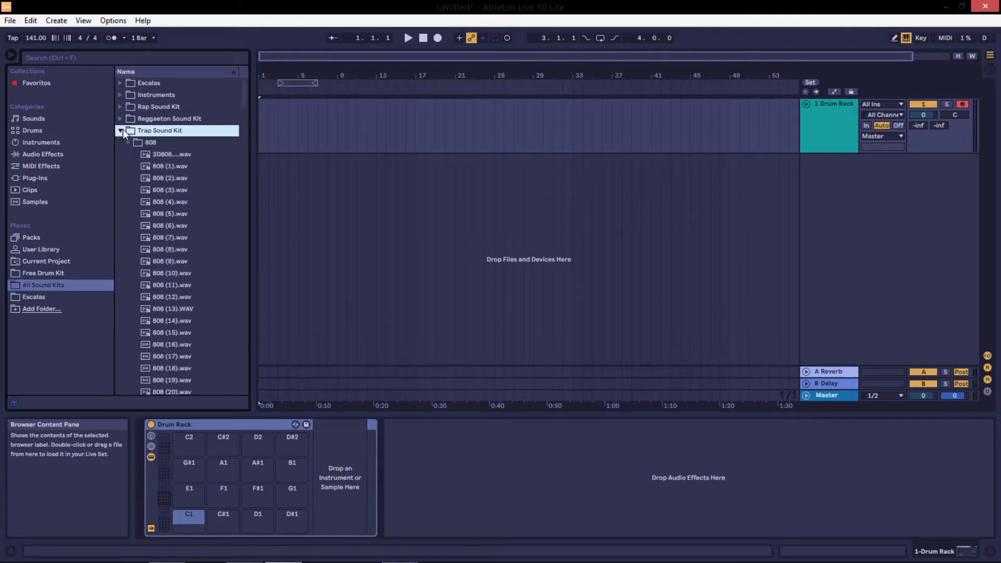
Audition 808 (22).wav from the 808 folder and load it onto the C1 pad of the Drum Rack.
left_click(128, 142)
left_click(127, 142)
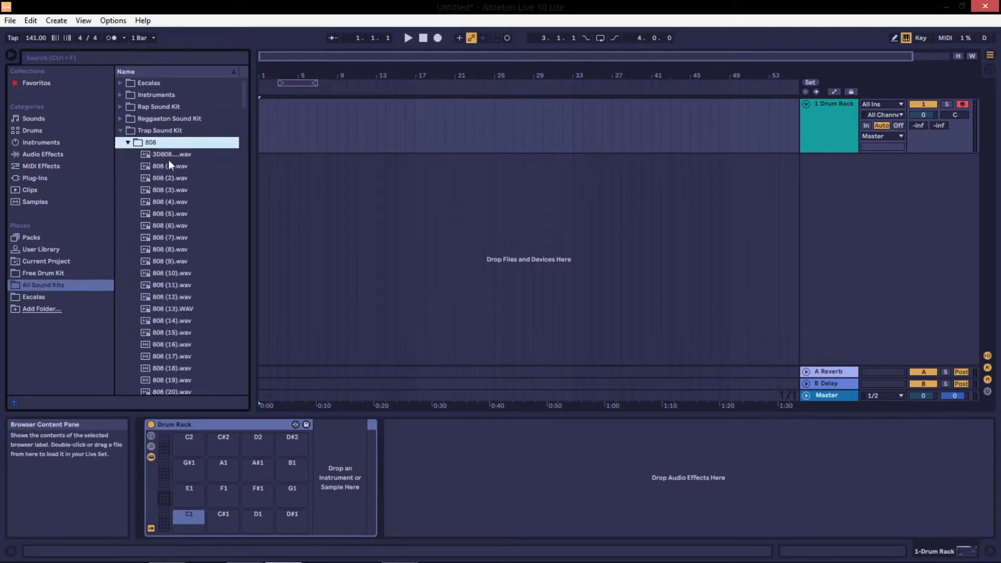
scroll(205, 321, "down", 3)
left_click(203, 324)
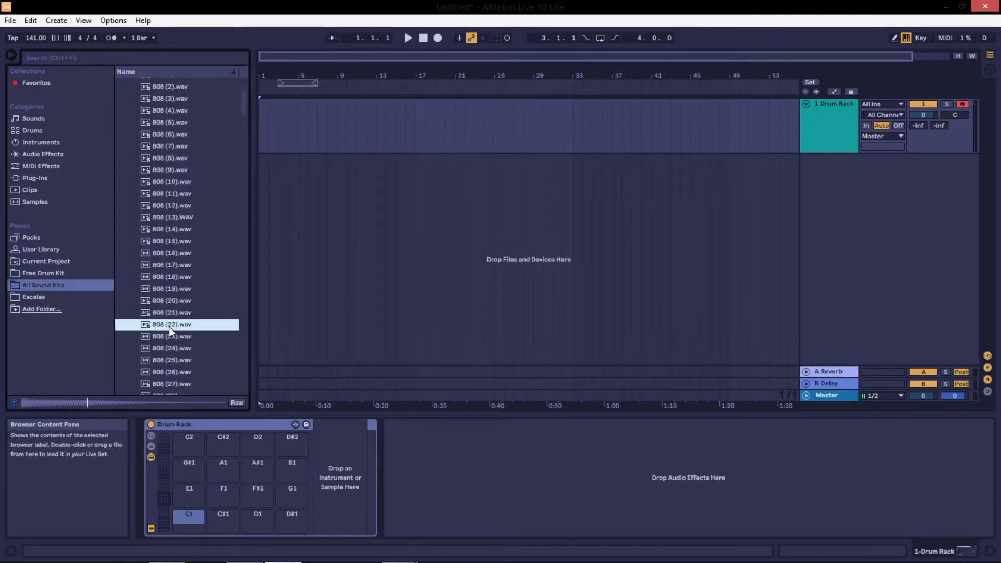
left_click_drag(168, 323, 189, 516)
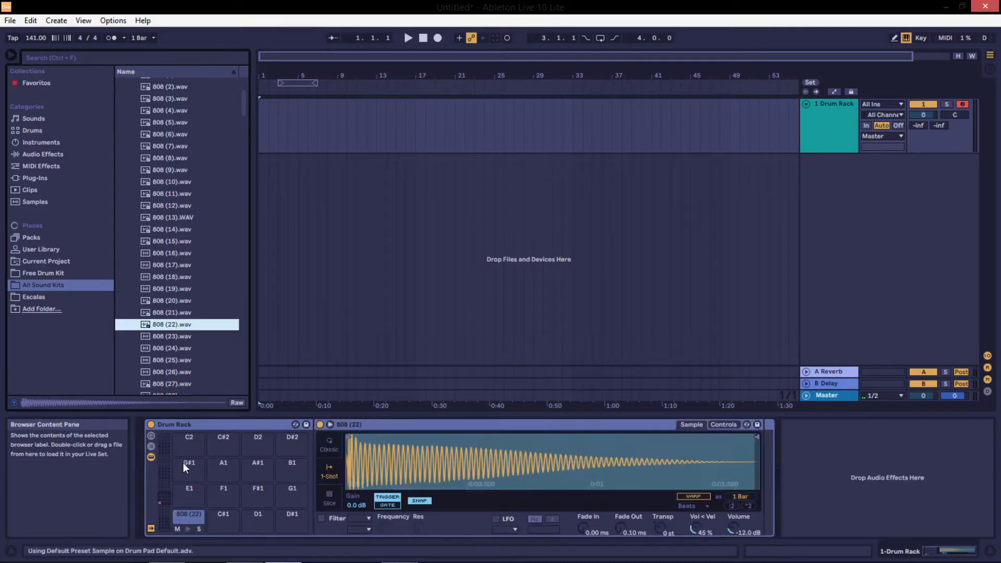
Audition samples in the snares&claps folder and load DARK_SNR&CLP_0005.wav onto the C#1 pad.
left_click(127, 283)
left_click(183, 284)
left_click(183, 301)
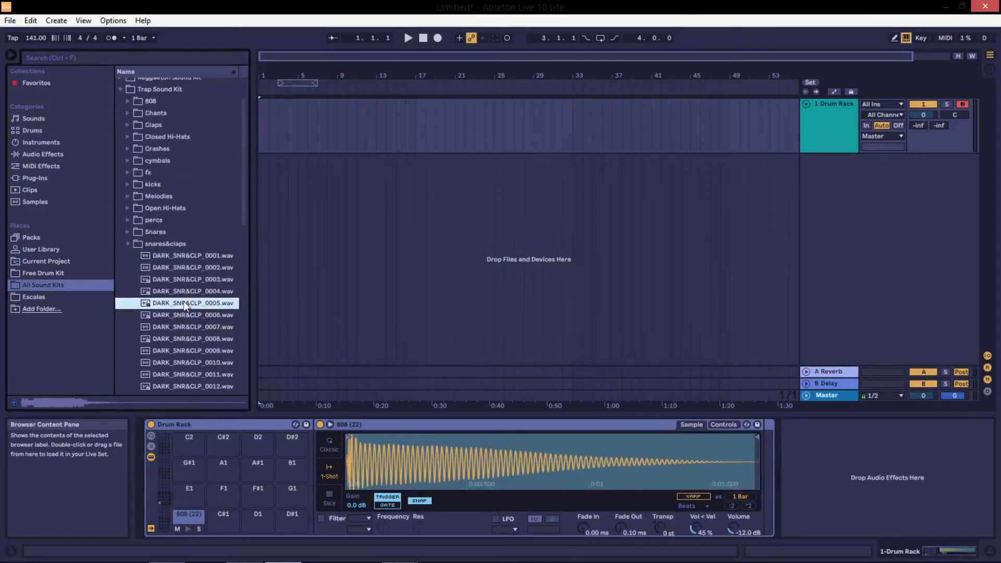
scroll(184, 301, "down", 1)
left_click(183, 301)
left_click(181, 280)
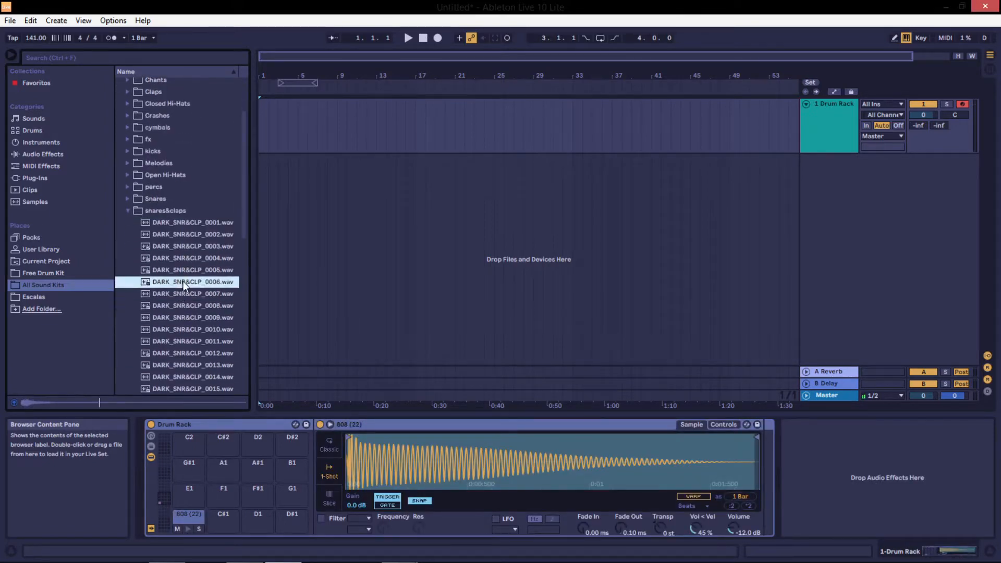
left_click_drag(188, 271, 228, 513)
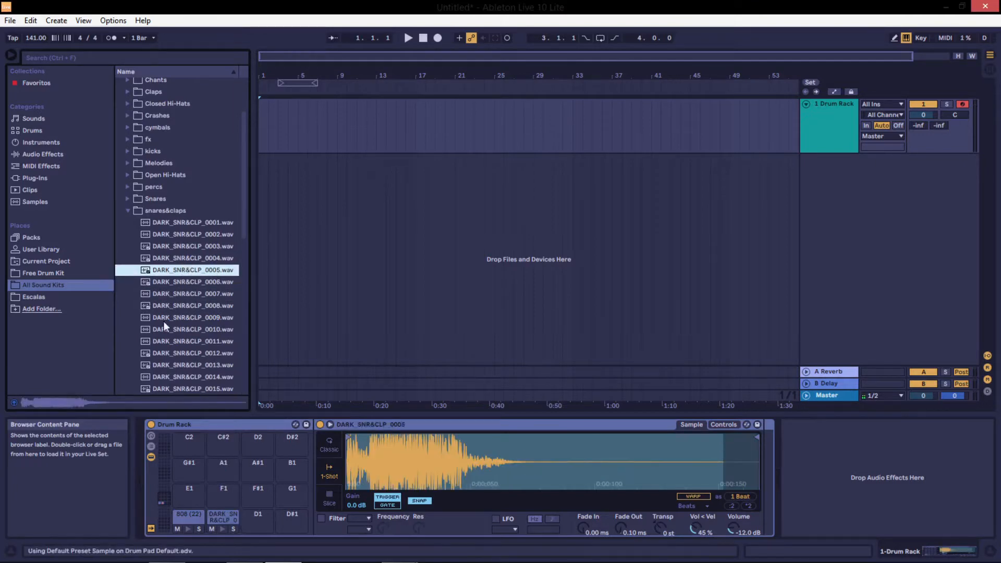
Audition samples in the Closed Hi-Hats folder and load ANOTHER.wav onto the D1 pad.
scroll(148, 277, "up", 1)
left_click(128, 228)
left_click(128, 178)
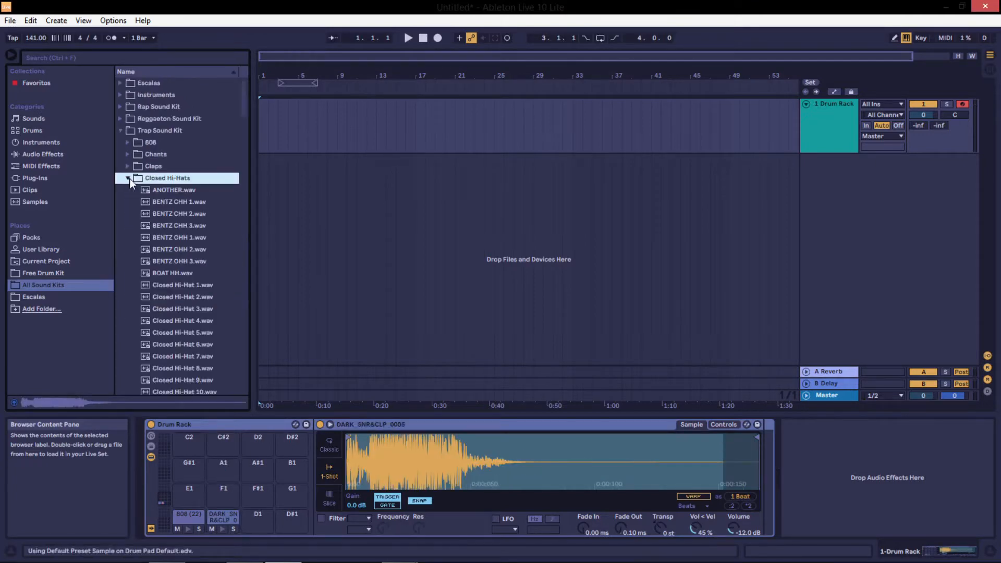
left_click(227, 287)
left_click(187, 333)
left_click(188, 259)
left_click(185, 211)
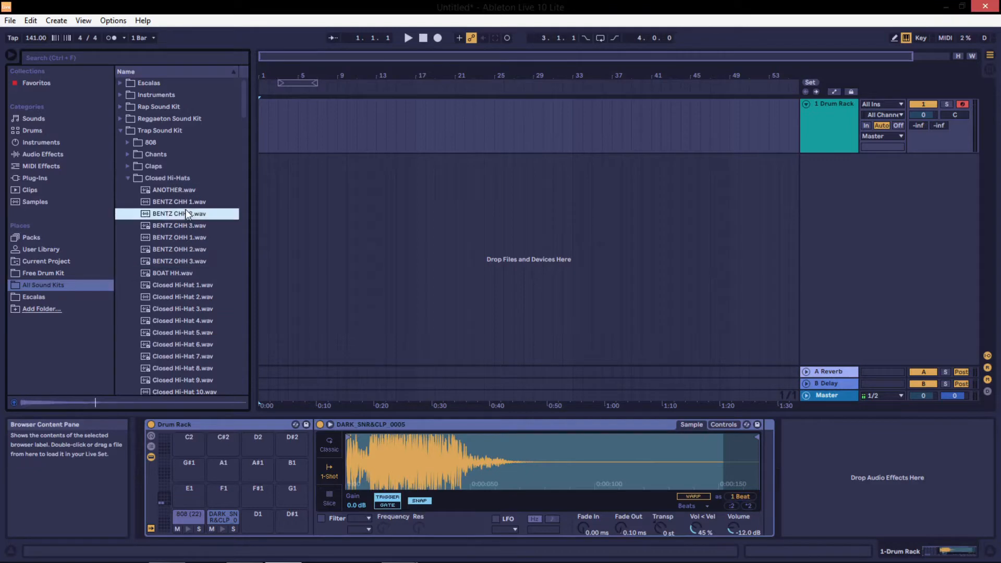
left_click(184, 189)
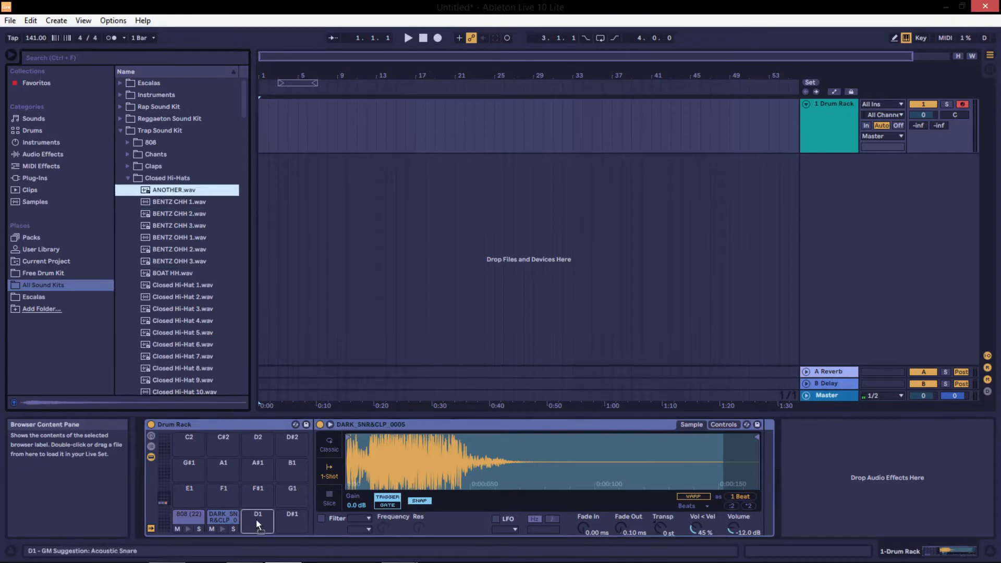
left_click_drag(256, 522, 256, 522)
Audition samples in the kicks folder and load DARK_KICK_0003.wav onto the D#1 pad.
left_click(127, 178)
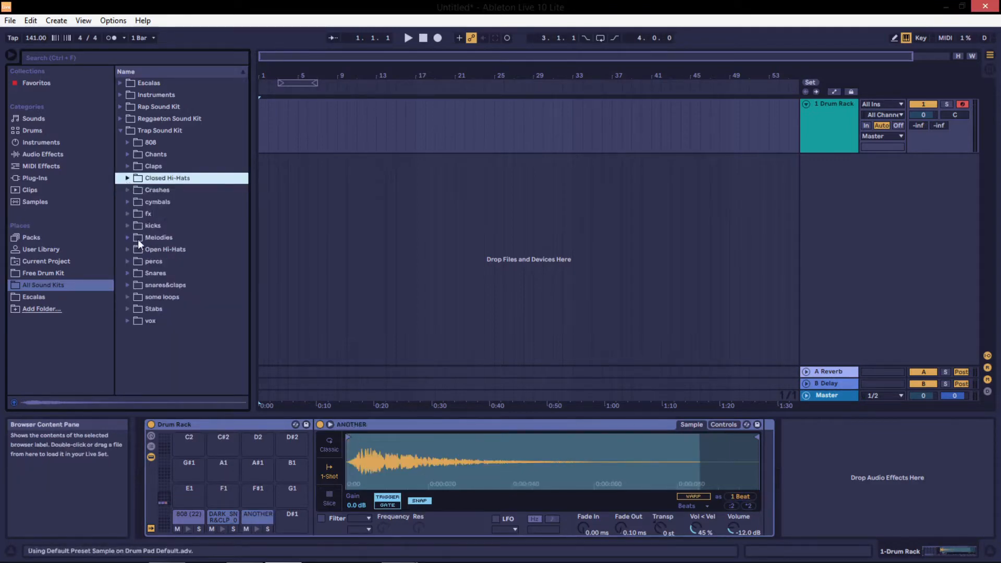
left_click(124, 227)
left_click(168, 293)
scroll(168, 293, "down", 3)
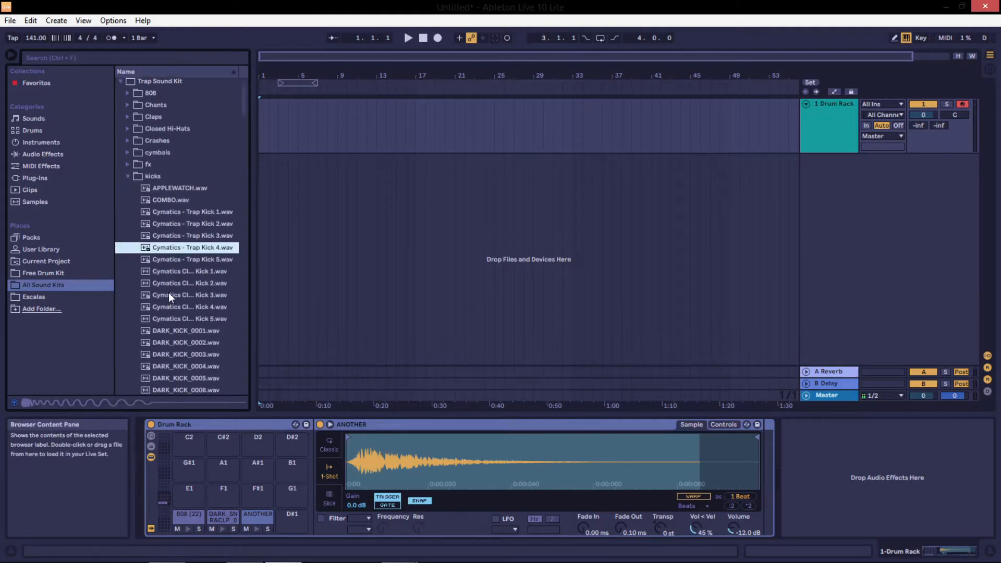
left_click(168, 292)
left_click(170, 312)
scroll(170, 316, "down", 3)
left_click(170, 315)
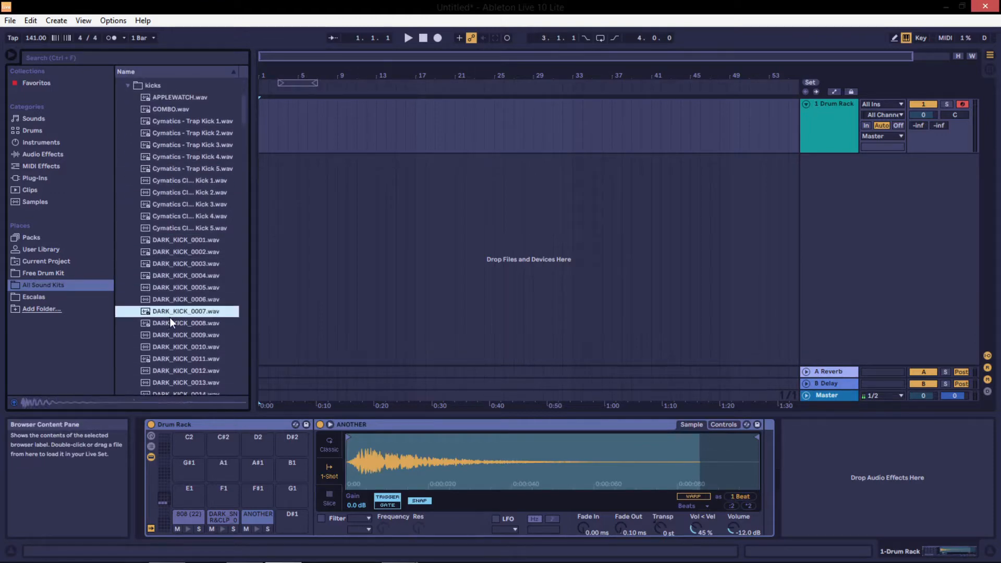
left_click(180, 263)
left_click_drag(180, 262, 288, 525)
Create a MIDI clip at the start of the Drum Rack track, turn its loop off and extend it to four bars.
double_click(262, 105)
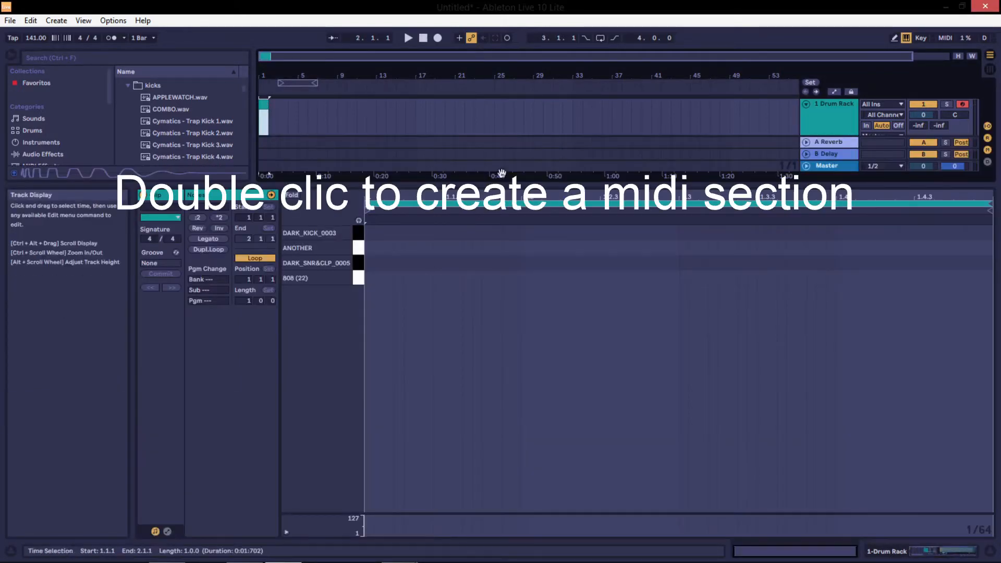
left_click_drag(527, 182, 529, 264)
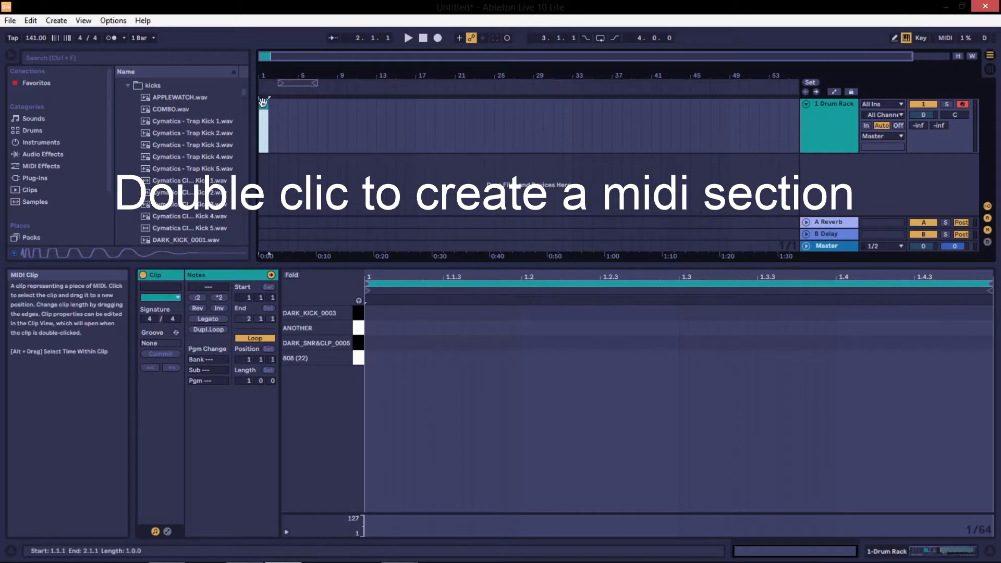
left_click(252, 337)
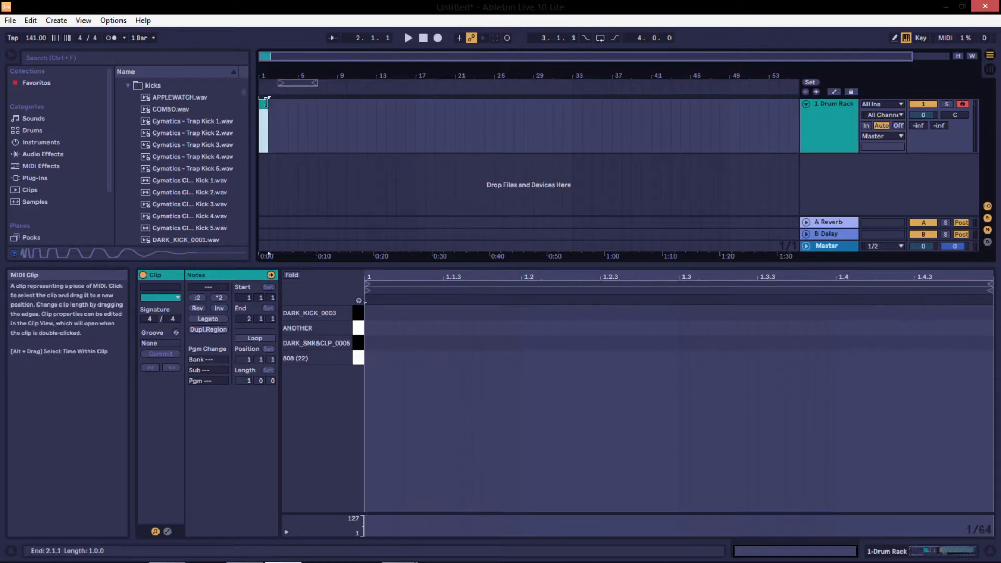
left_click_drag(268, 103, 300, 105)
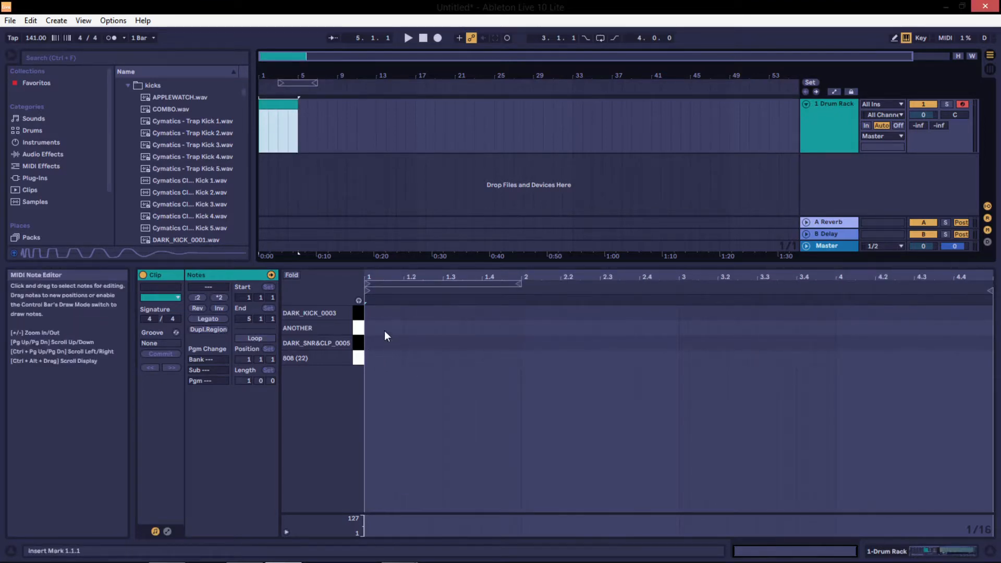
Add a hi-hat note on the ANOTHER row at 1.1.1 and lengthen it to two sixteenths.
left_click(370, 328)
double_click(370, 327)
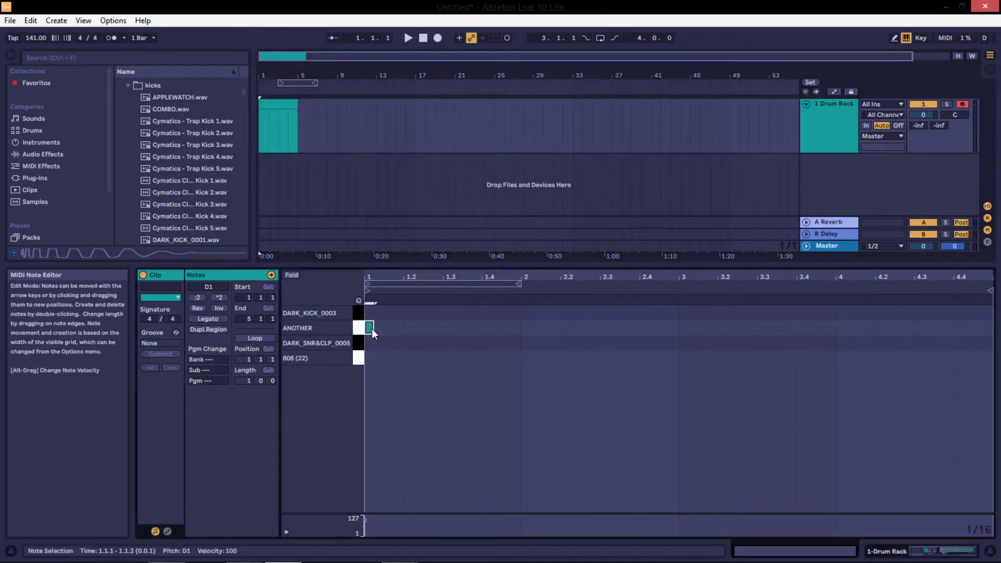
left_click_drag(373, 329, 382, 327)
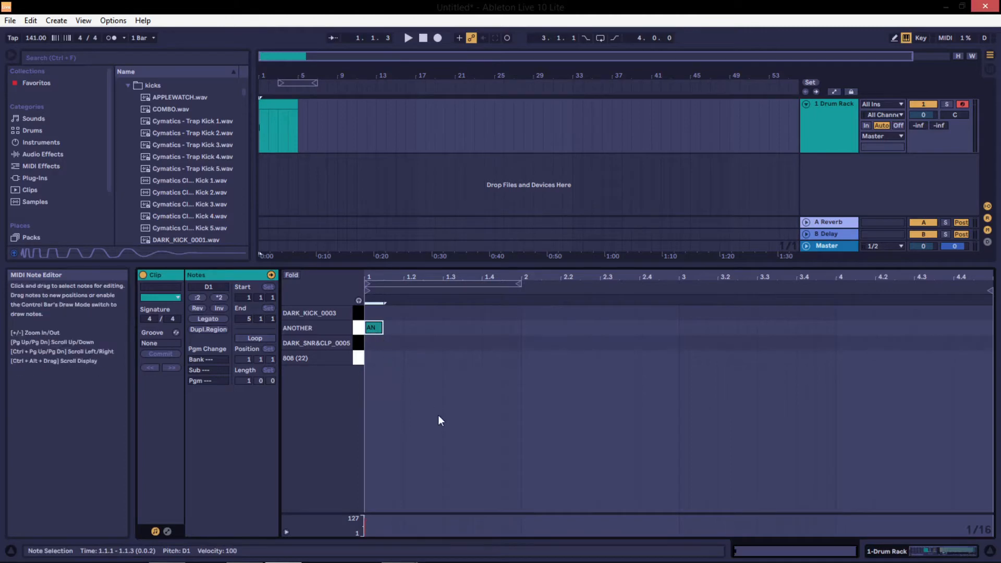
Duplicate the hi-hat note repeatedly until it fills all four bars, and play the pattern back.
key("ctrl+d")
key("ctrl+d")
key("ctrl+d")
key("ctrl+d")
key("ctrl+d")
key("ctrl+d")
key("ctrl+d")
key("ctrl+d")
key("ctrl+d")
key("ctrl+d")
key("ctrl+d")
key("ctrl+d")
key("ctrl+d")
key("ctrl+d")
key("ctrl+d")
key("ctrl+d")
key("ctrl+d")
key("ctrl+d")
key("ctrl+d")
key("ctrl+d")
key("ctrl+d")
key("ctrl+d")
key("ctrl+d")
key("ctrl+d")
key("ctrl+d")
key("ctrl+d")
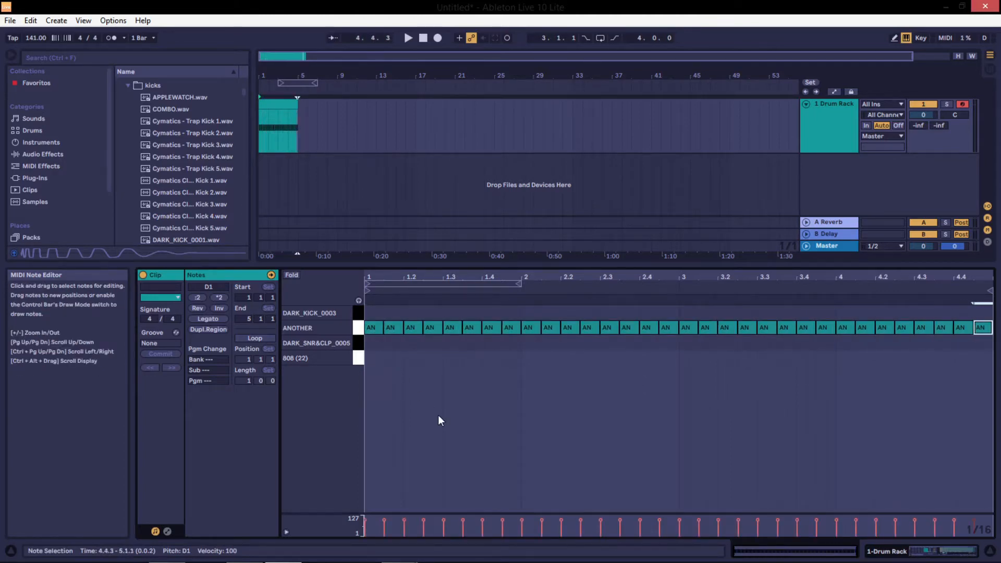
key("space")
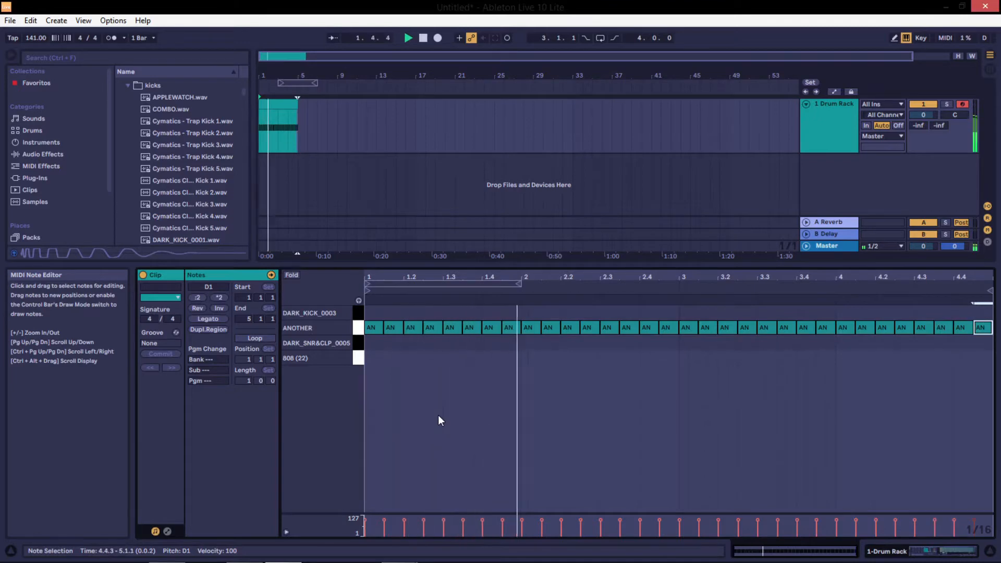
Place a DARK_KICK_0003 note on the first beat of each of the four bars.
double_click(371, 312)
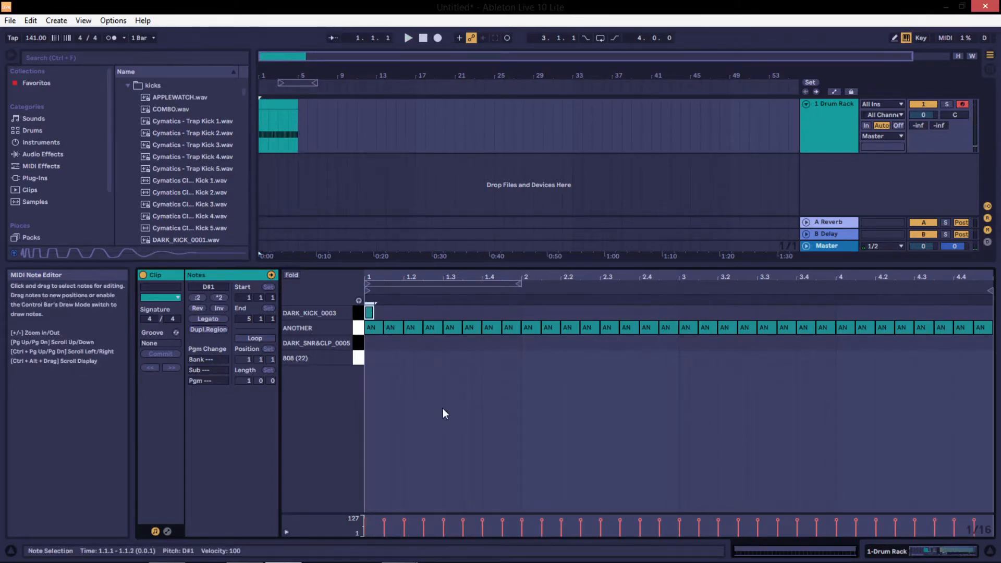
key("space")
double_click(527, 312)
key("space")
double_click(683, 312)
double_click(841, 311)
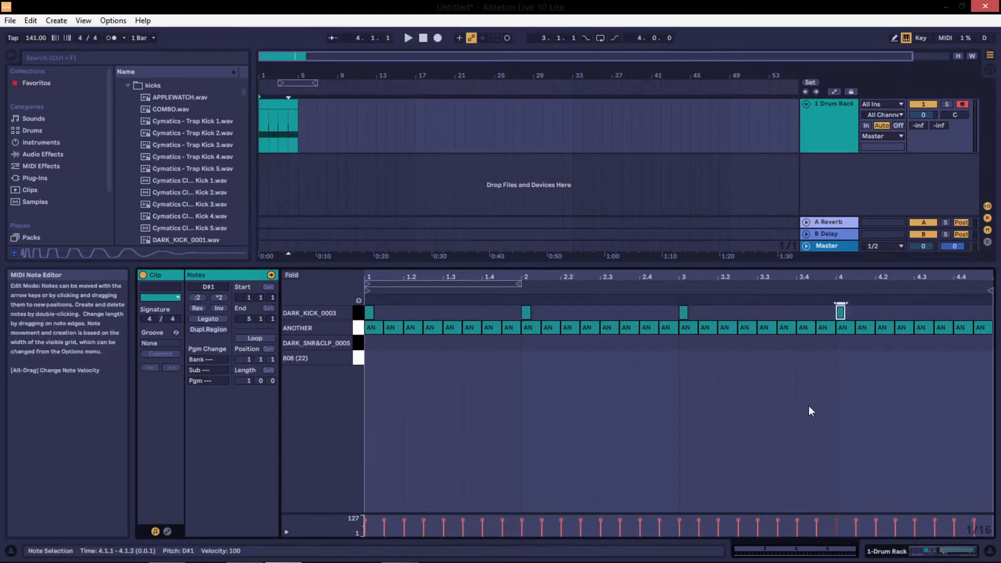
Place a DARK_SNR&CLP_0005 note on the third beat of each of the four bars and play the pattern.
double_click(447, 342)
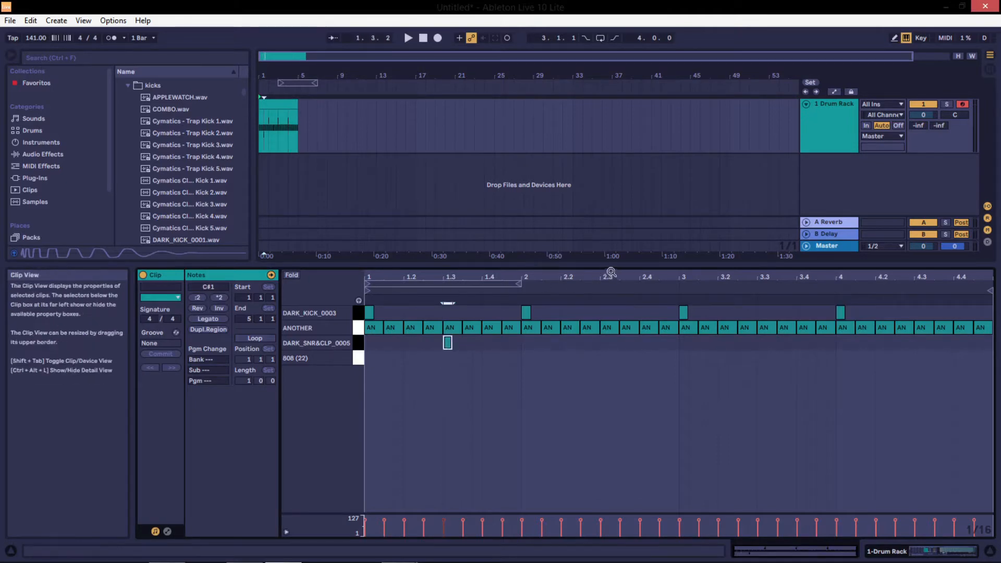
double_click(605, 343)
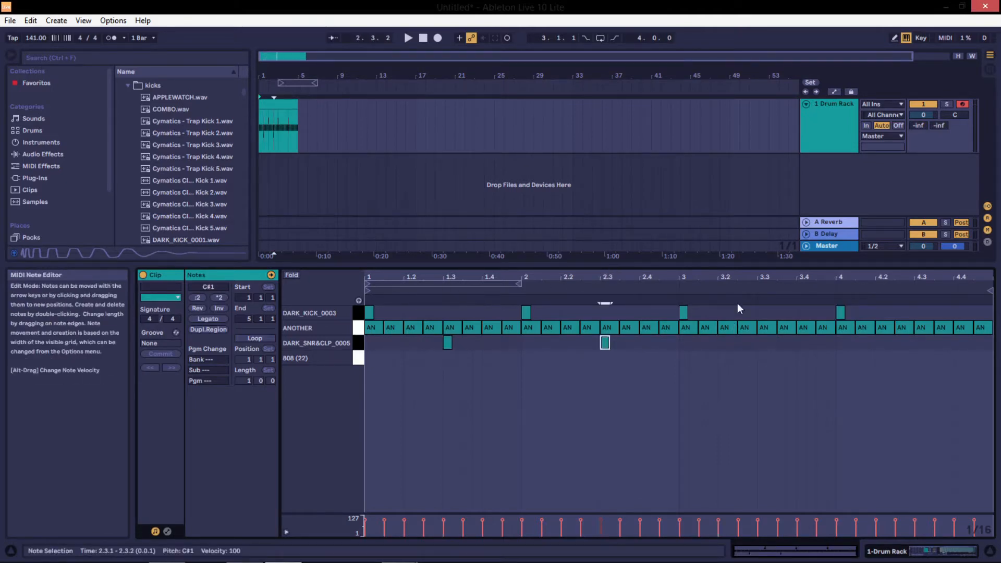
double_click(761, 342)
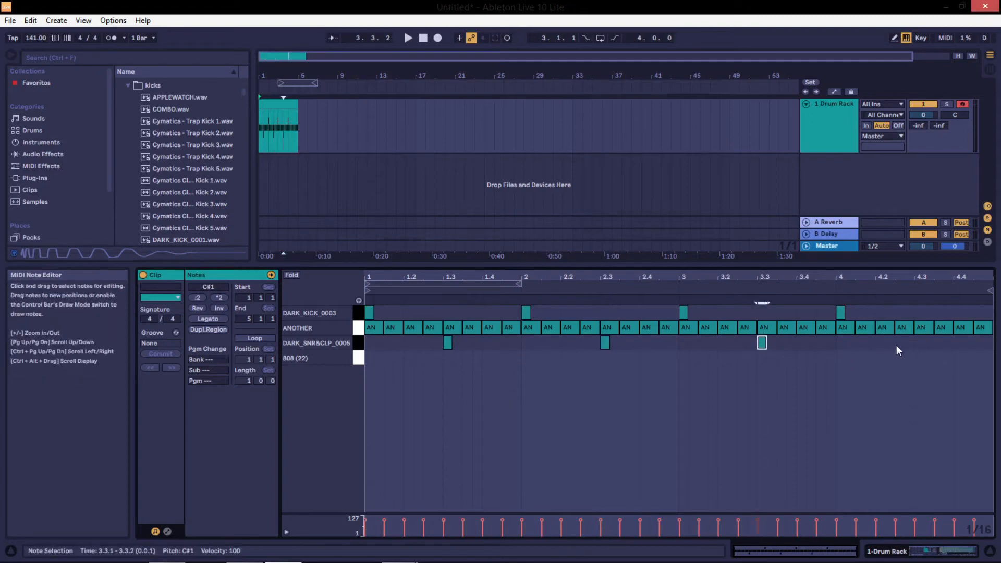
left_click(915, 346)
double_click(917, 343)
key("space")
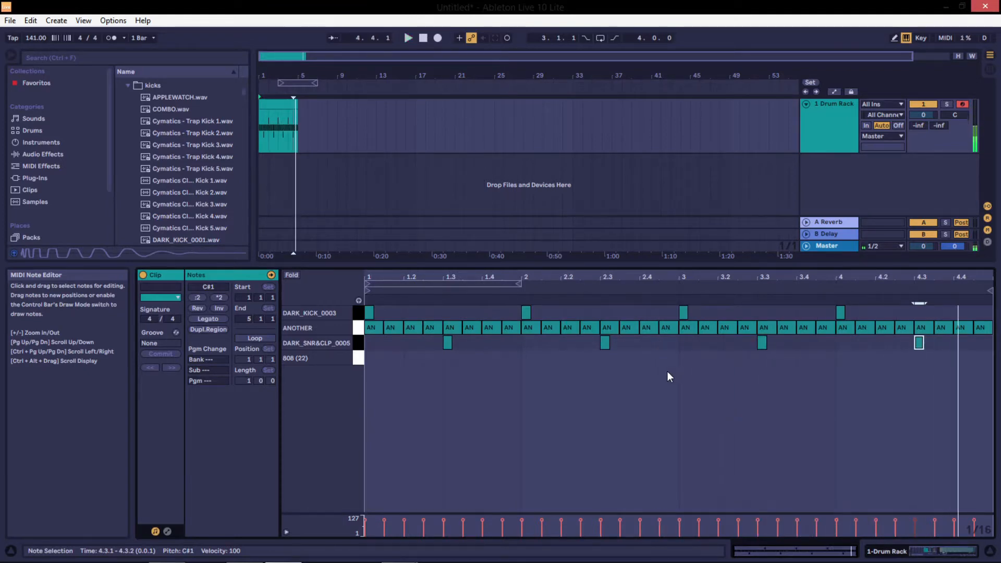
Add extra DARK_KICK_0003 notes at 2.2.3, 3.3.3 and 4.4.1, and play the pattern back.
left_click(471, 313)
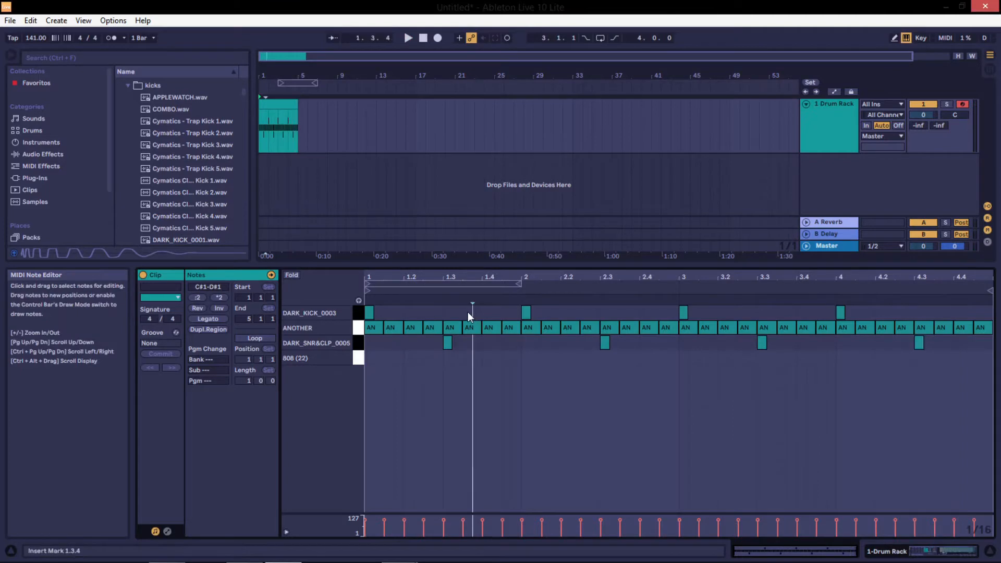
double_click(585, 311)
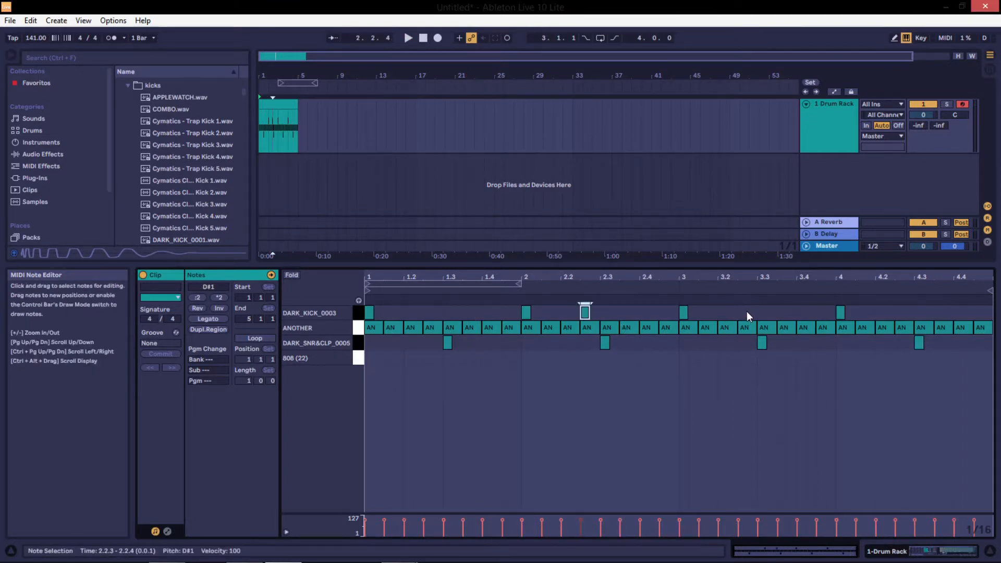
double_click(781, 311)
double_click(958, 312)
key("space")
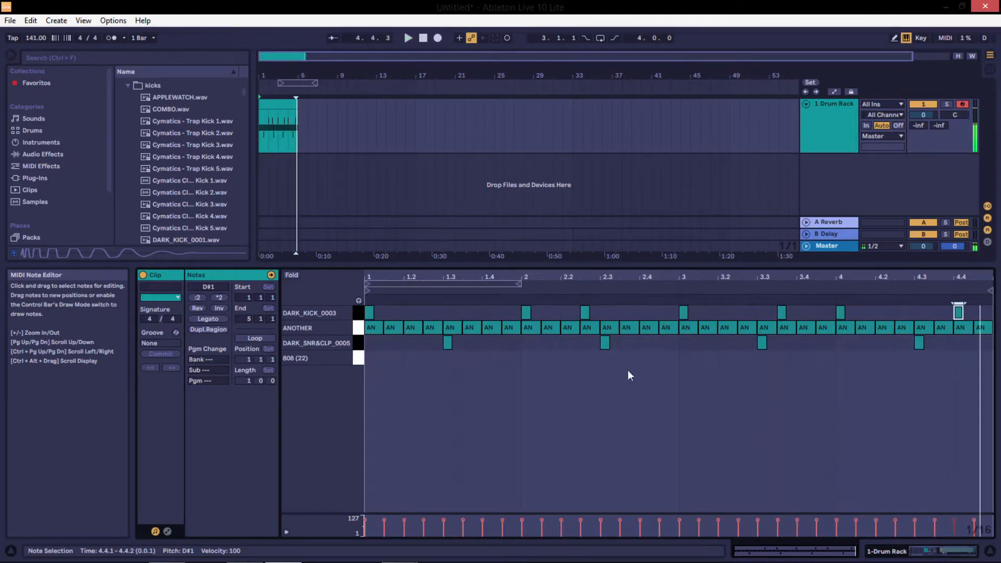
Audition the dark kick samples, replace the kick pad's sample with DARK_KICK_0014, and play the pattern back.
left_click(884, 552)
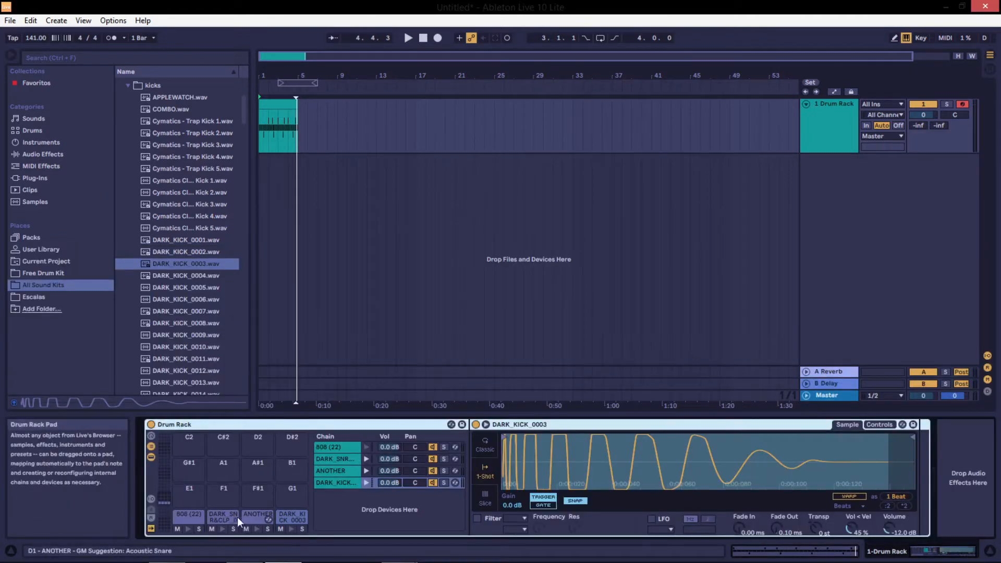
left_click(184, 275)
scroll(183, 275, "down", 2)
left_click(183, 275)
scroll(183, 275, "down", 7)
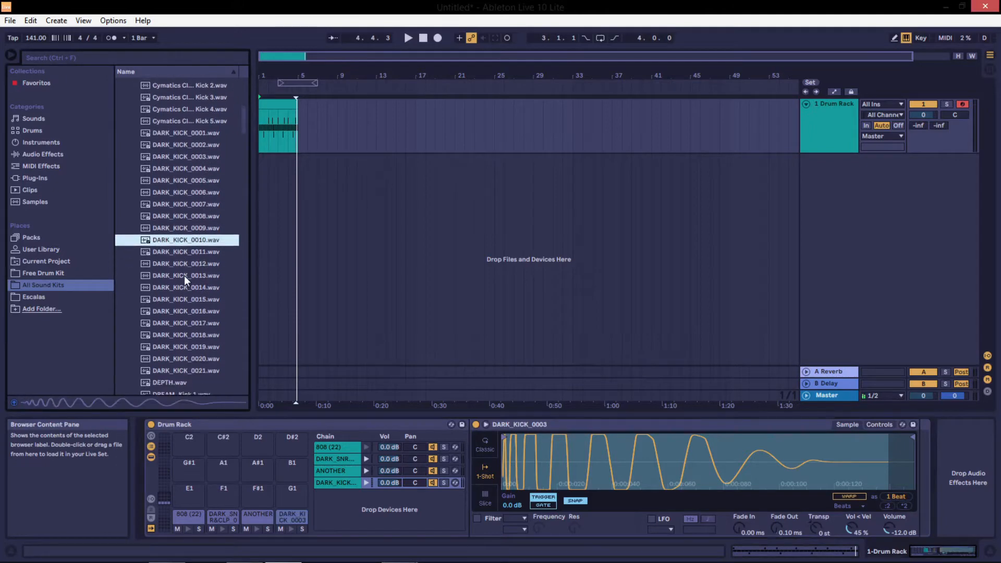
left_click(183, 275)
left_click(183, 291)
scroll(183, 291, "down", 3)
left_click(184, 291)
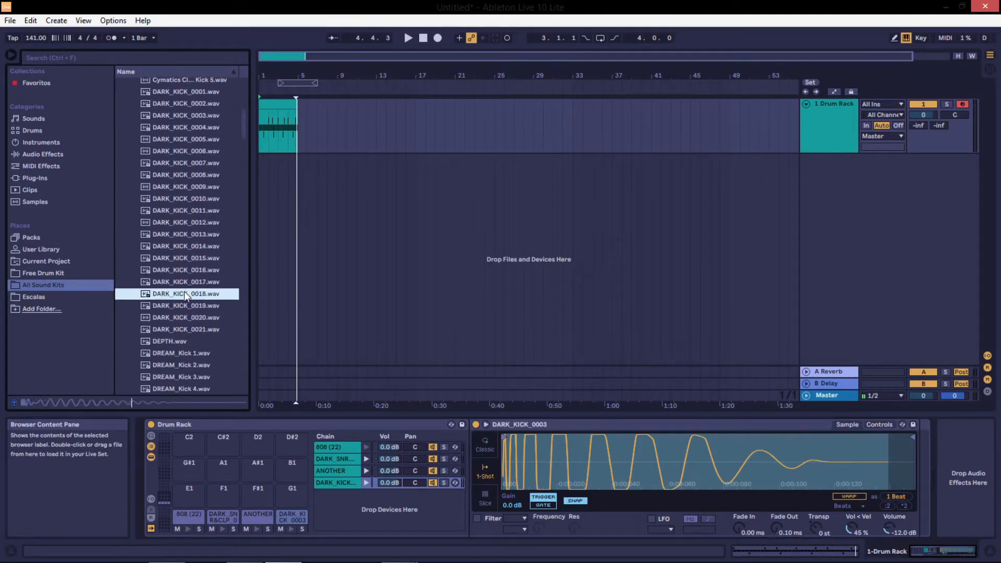
left_click(192, 241)
left_click_drag(193, 241, 287, 517)
key("space")
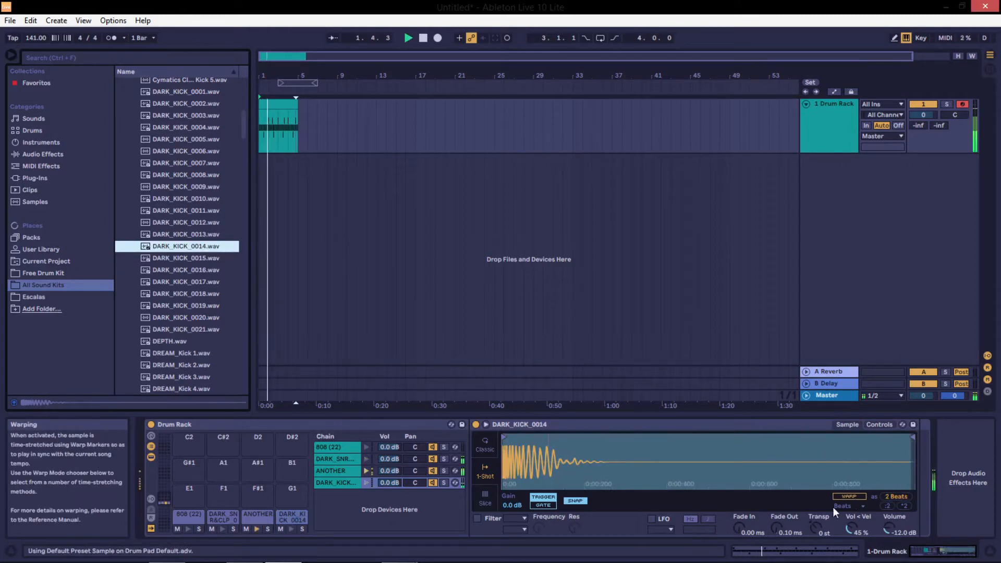
left_click(799, 549)
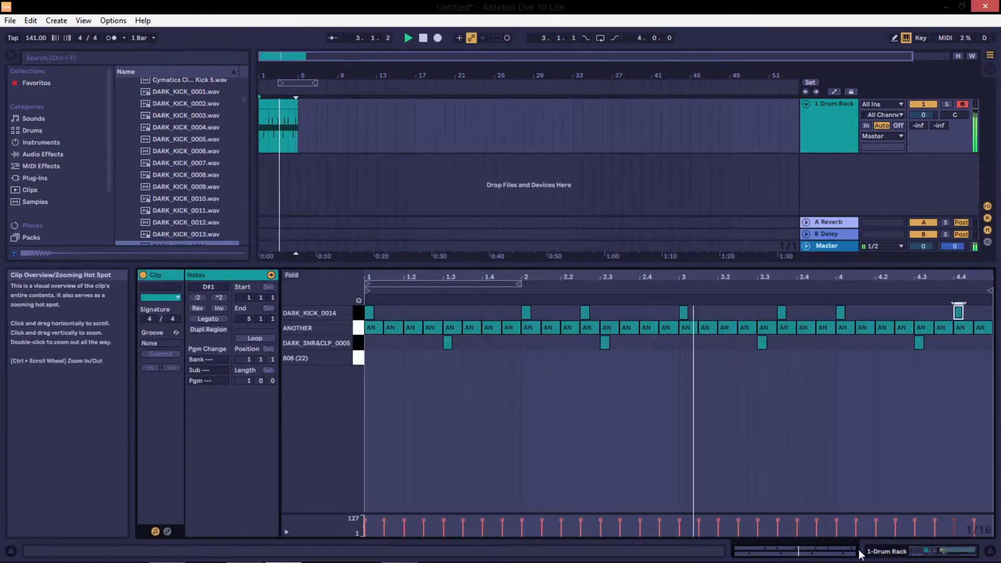
left_click(886, 552)
key("space")
Audition more kick samples, from DARK_KICK_0021 and DEPTH through the DREAM_Kick series.
left_click(184, 275)
scroll(184, 276, "down", 1)
left_click(184, 276)
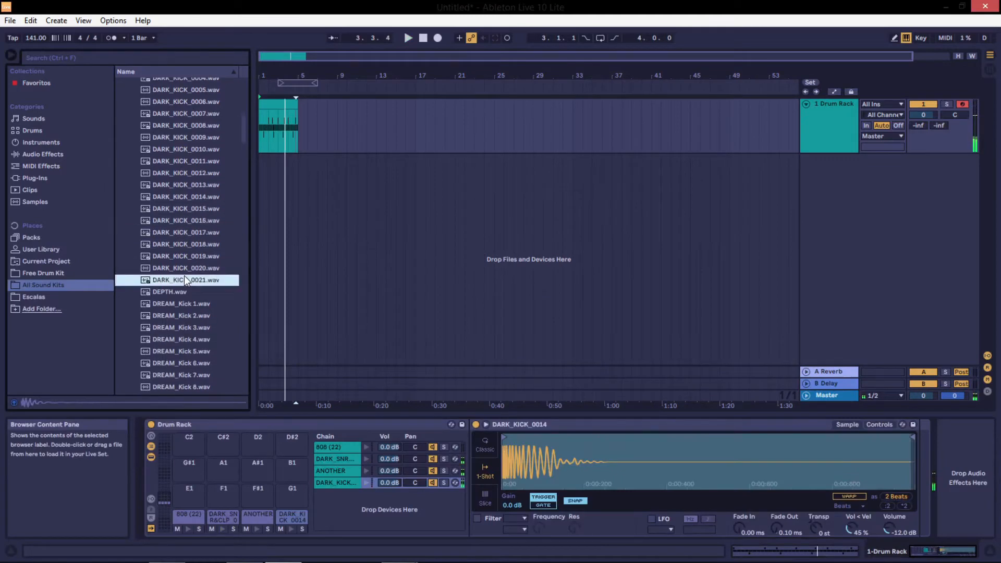
left_click(184, 292)
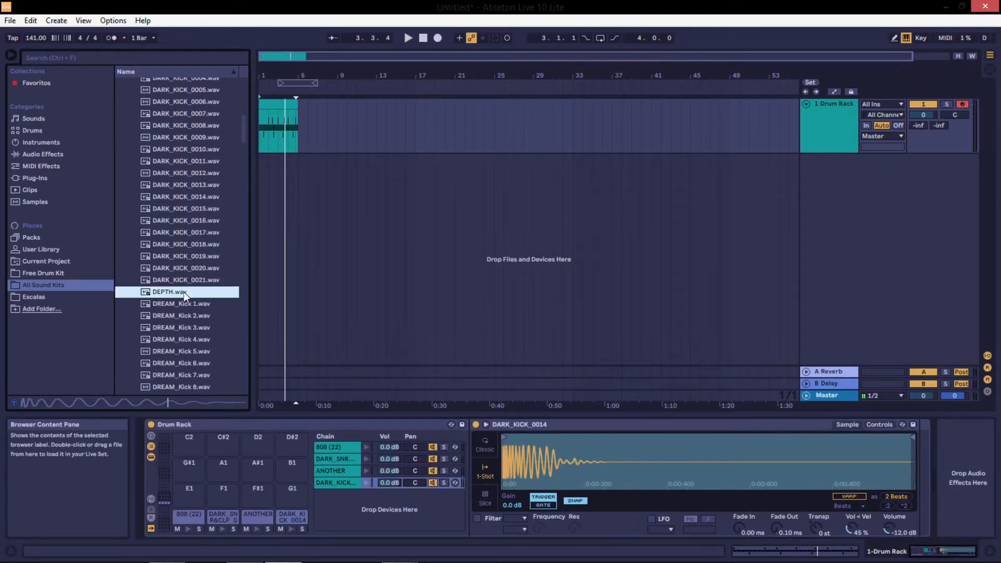
scroll(181, 276, "down", 2)
left_click(181, 276)
left_click(185, 290)
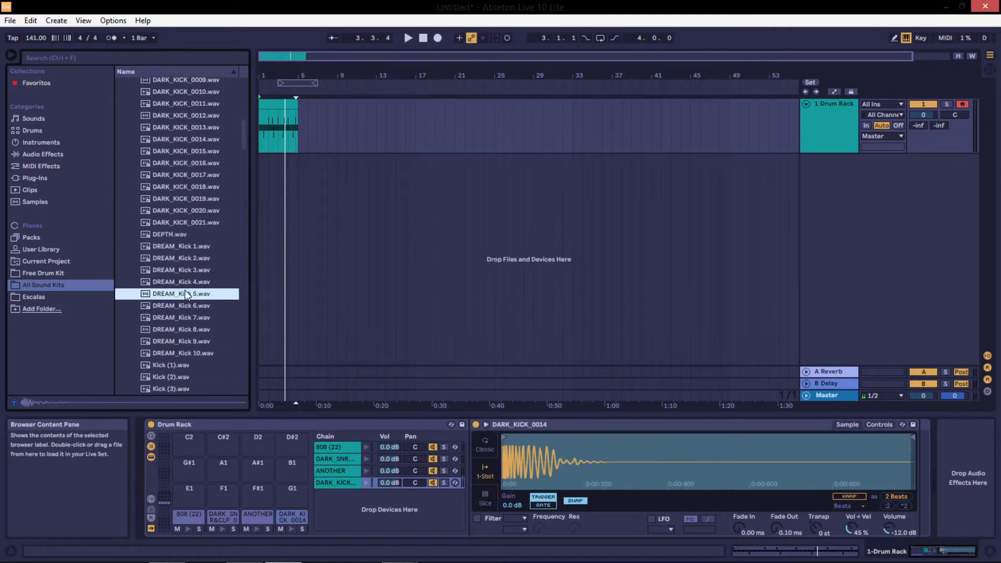
left_click(190, 269)
left_click(186, 306)
scroll(185, 307, "down", 2)
left_click(186, 308)
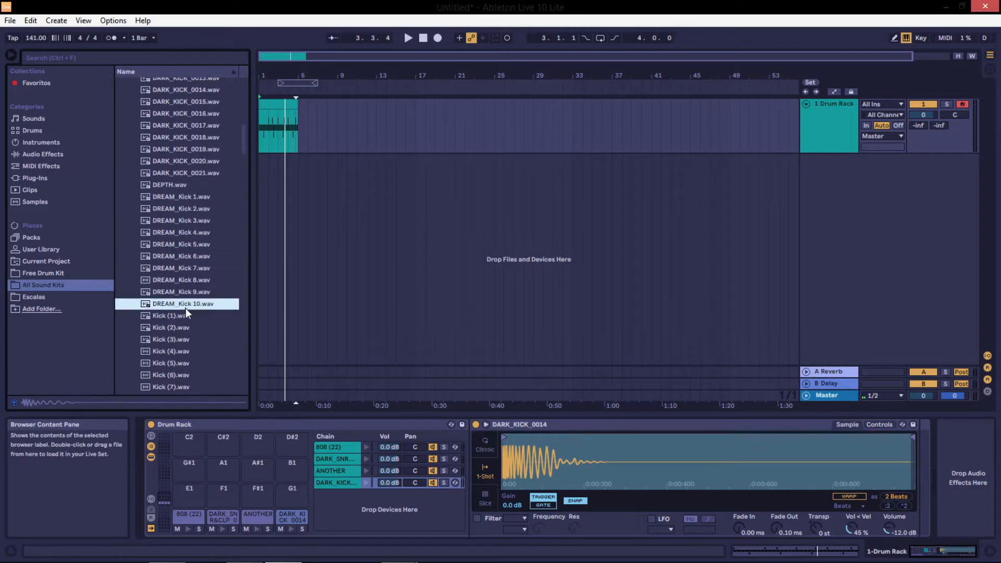
left_click(187, 293)
Audition the first numbered Kick samples, load Kick (3) onto the kick pad of the Drum Rack, and play the pattern.
left_click(164, 319)
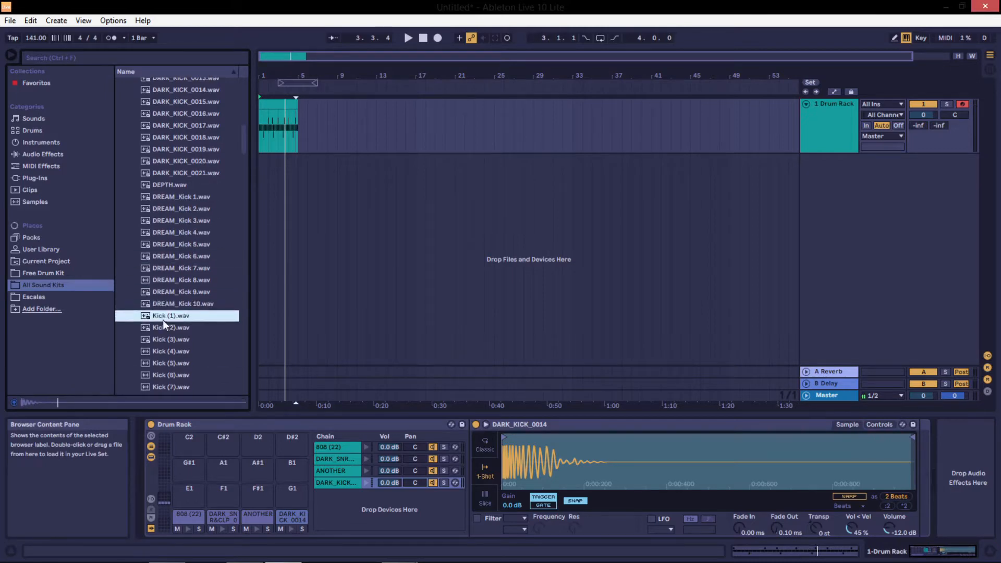
scroll(164, 316, "down", 1)
left_click(164, 308)
scroll(165, 302, "down", 1)
left_click(165, 296)
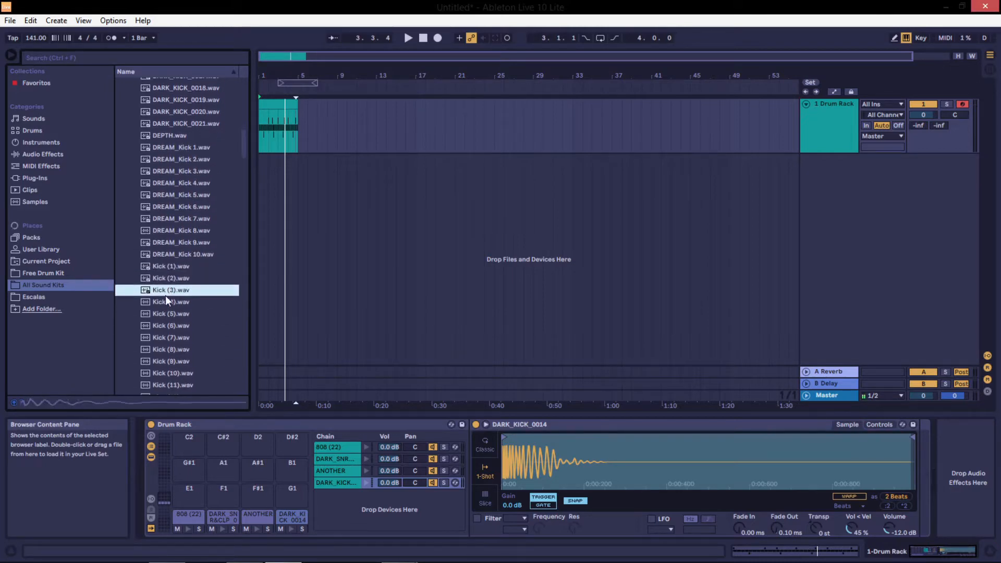
left_click_drag(288, 483, 290, 515)
key("space")
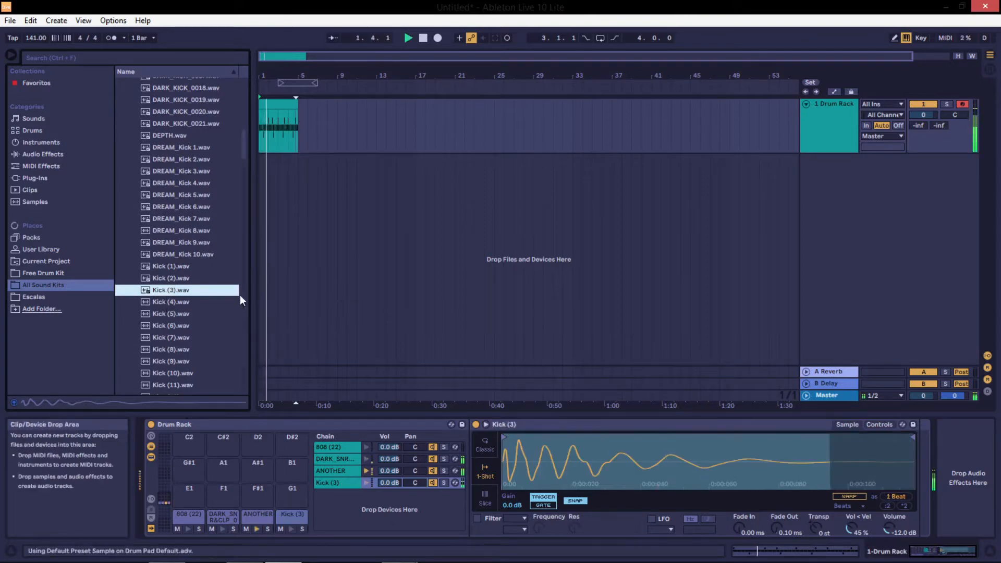
scroll(203, 324, "down", 3)
Lower the ANOTHER hi-hat chain to -3.4 dB and the DARK_SNR&CLP_0005 chain to -2.7 dB, and play the pattern.
left_click(385, 469)
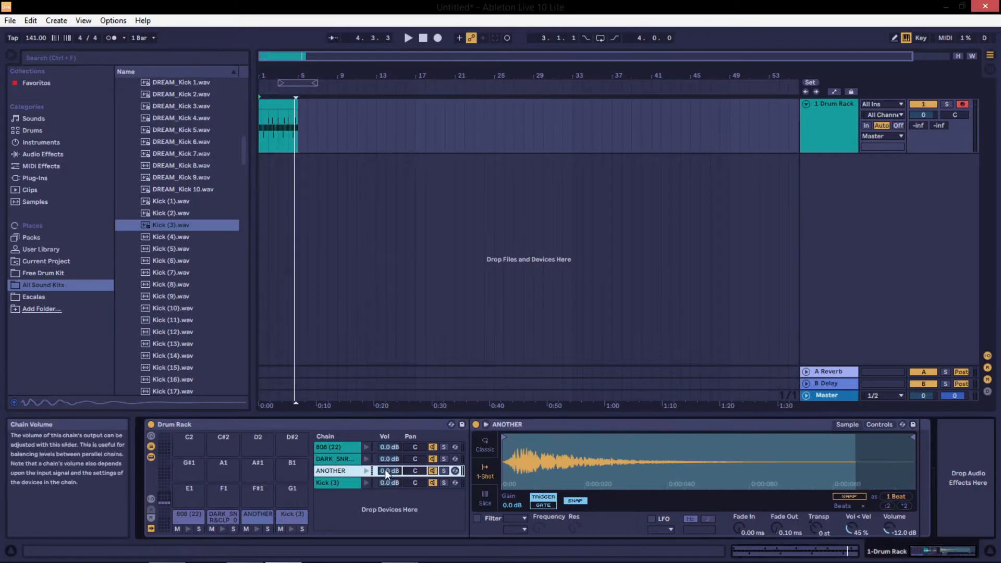
key("space")
left_click_drag(388, 473, 387, 478)
left_click_drag(385, 461, 387, 460)
key("space")
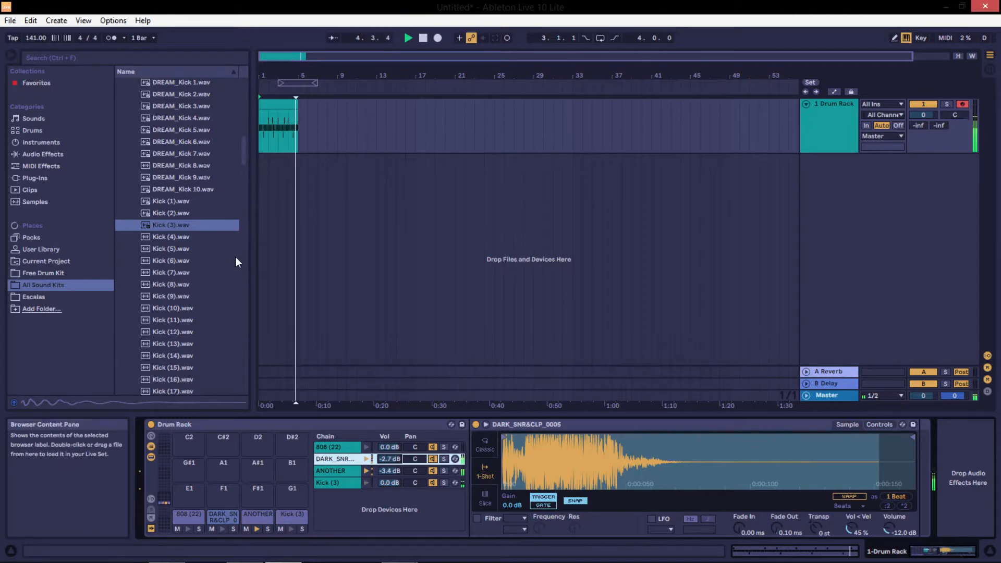
key("space")
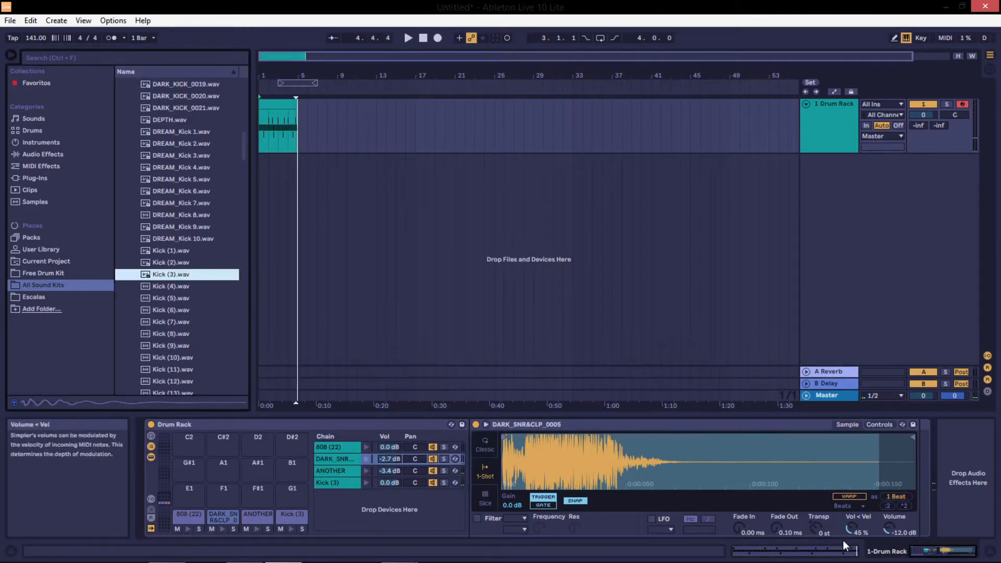
Copy all the Kick (3) notes onto the 808 (22) lane at the same positions and play the pattern.
left_click(846, 546)
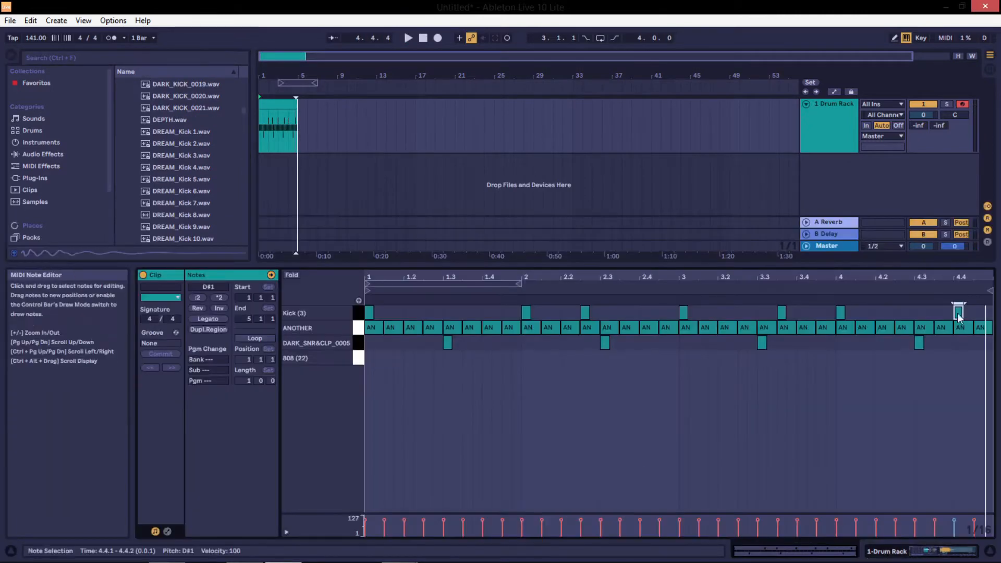
left_click(973, 314)
left_click_drag(980, 316, 368, 360)
key("space")
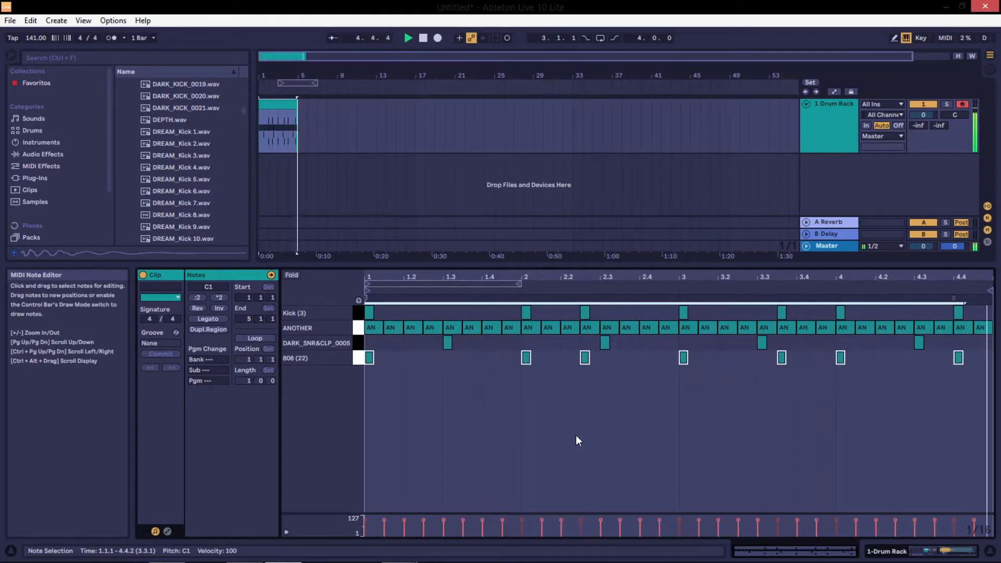
Lengthen the 808 (22) notes across the four bars, extending the first one to 1.2.4.
left_click_drag(373, 358, 434, 360)
left_click(408, 361)
left_click(460, 361)
left_click(401, 359)
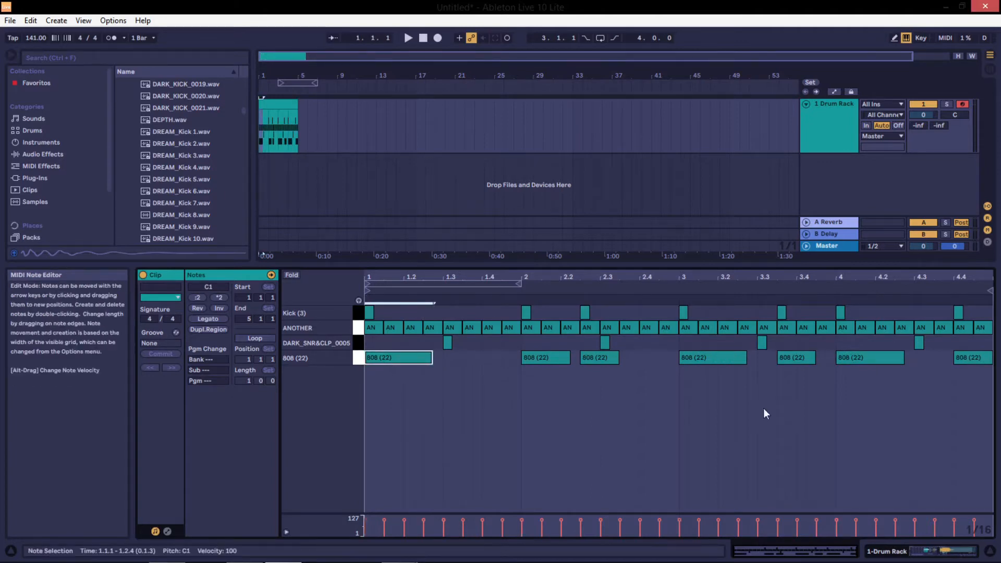
Switch the 808 (22) sample to Classic mode, set its release to 379 ms, and play the pattern back.
left_click(886, 551)
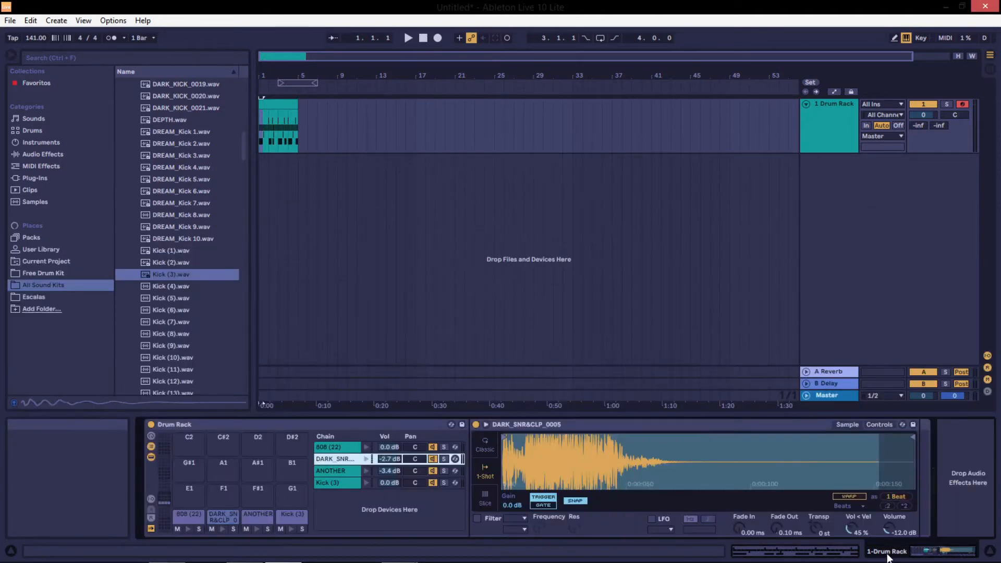
left_click(186, 517)
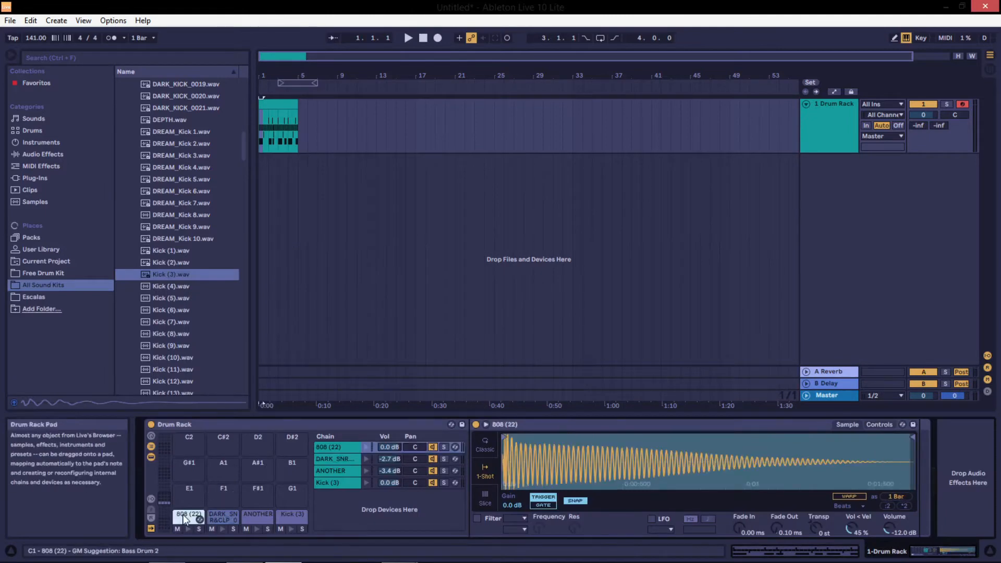
left_click(489, 442)
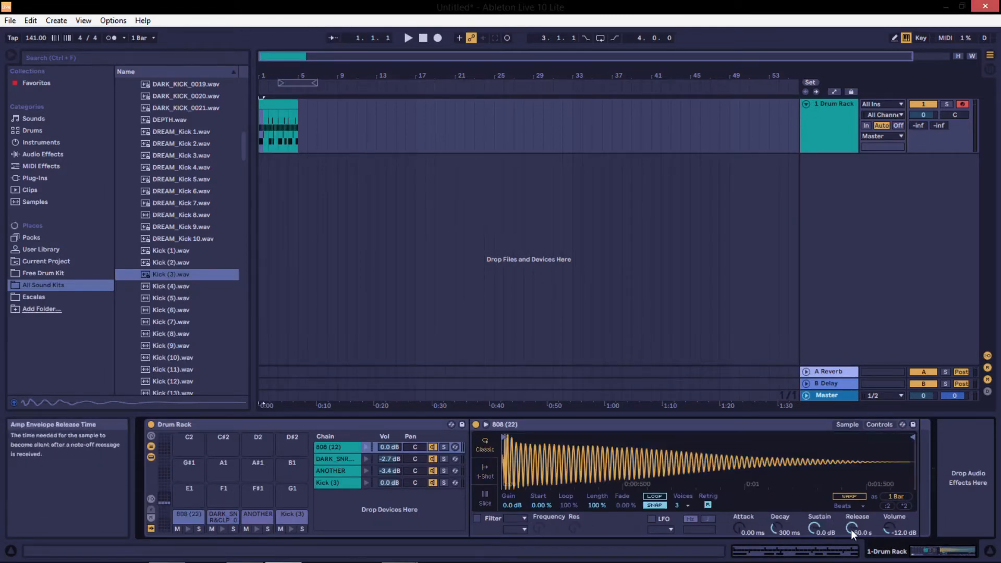
left_click_drag(851, 528, 851, 530)
key("space")
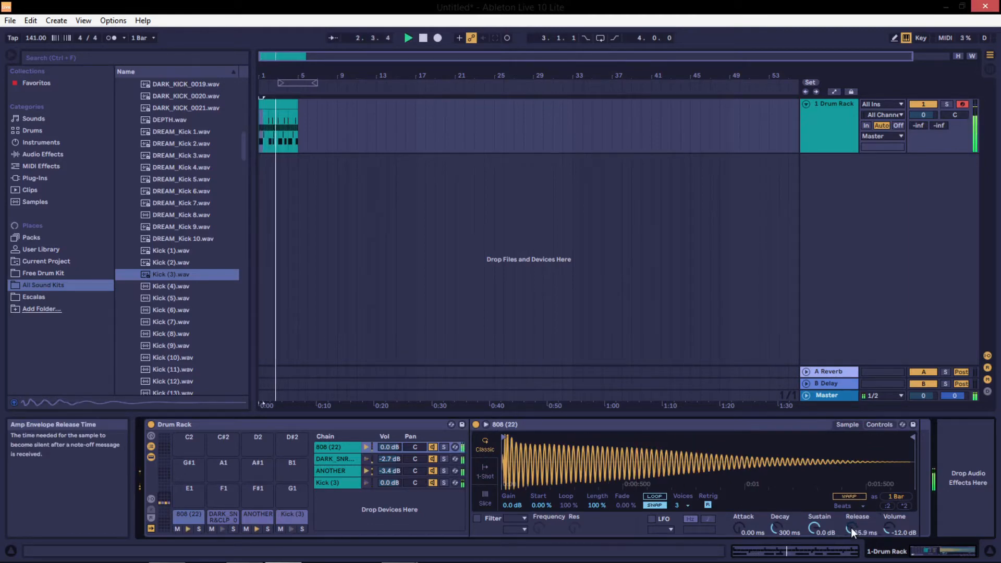
left_click_drag(851, 527, 851, 528)
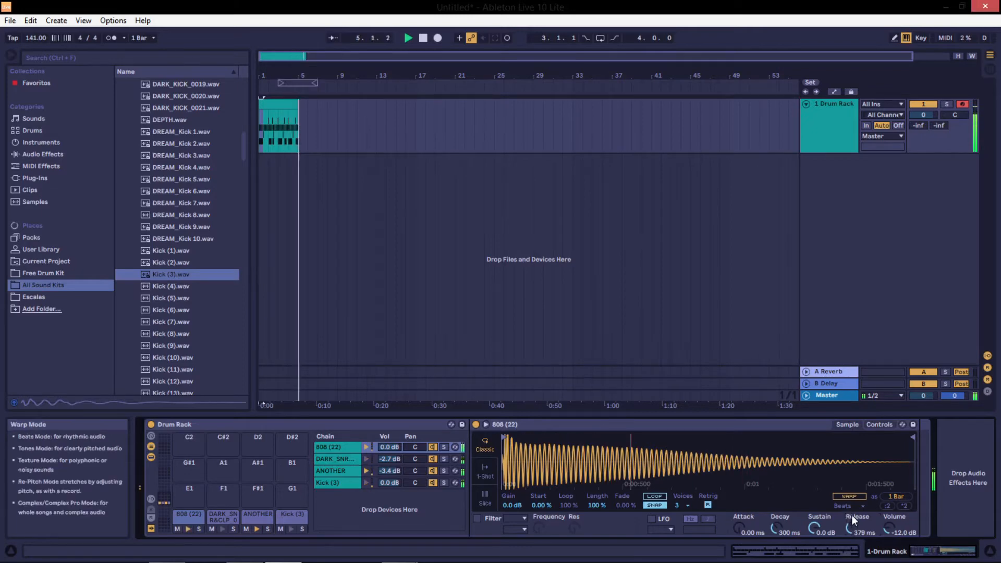
left_click(845, 550)
left_click(409, 39)
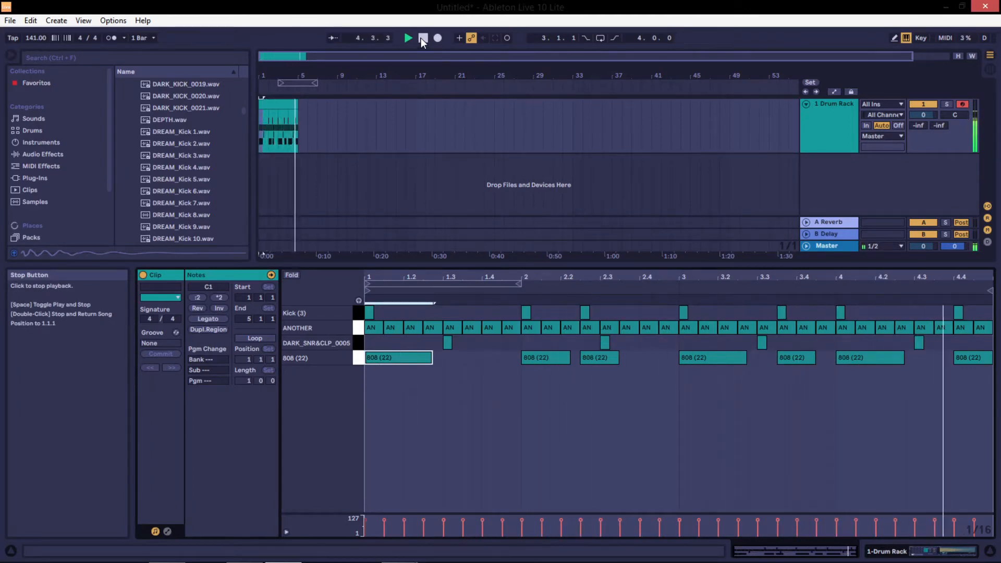
left_click(420, 39)
Shorten the hi-hat note at 2.3.3 to half its length and duplicate it to fill the gap.
left_click(630, 328)
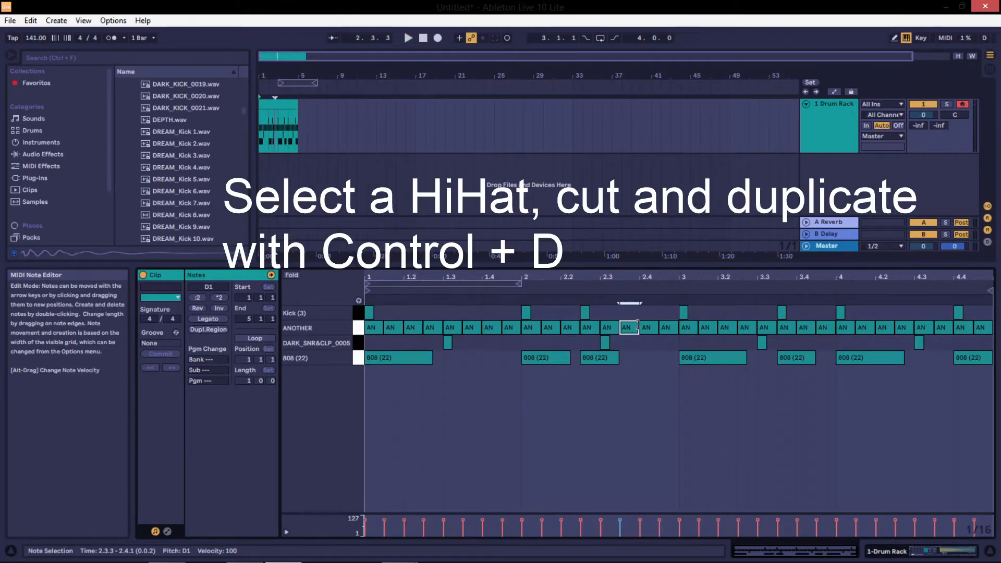
left_click_drag(636, 327, 635, 330)
key("ctrl+d")
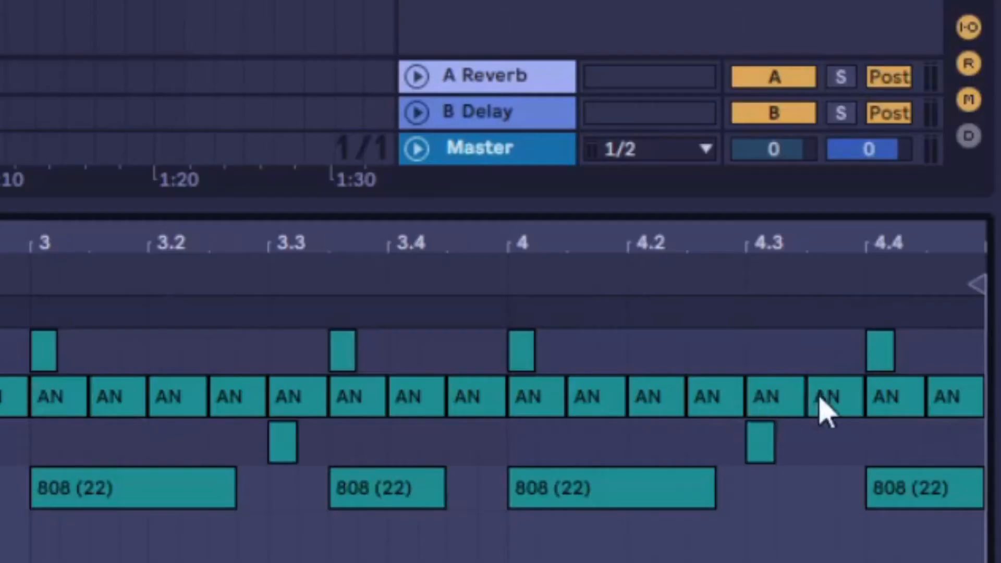
Halve the hi-hat notes at 4.3.3 and 4.4.1, duplicate each to fill its gap, and play the pattern.
left_click(819, 399)
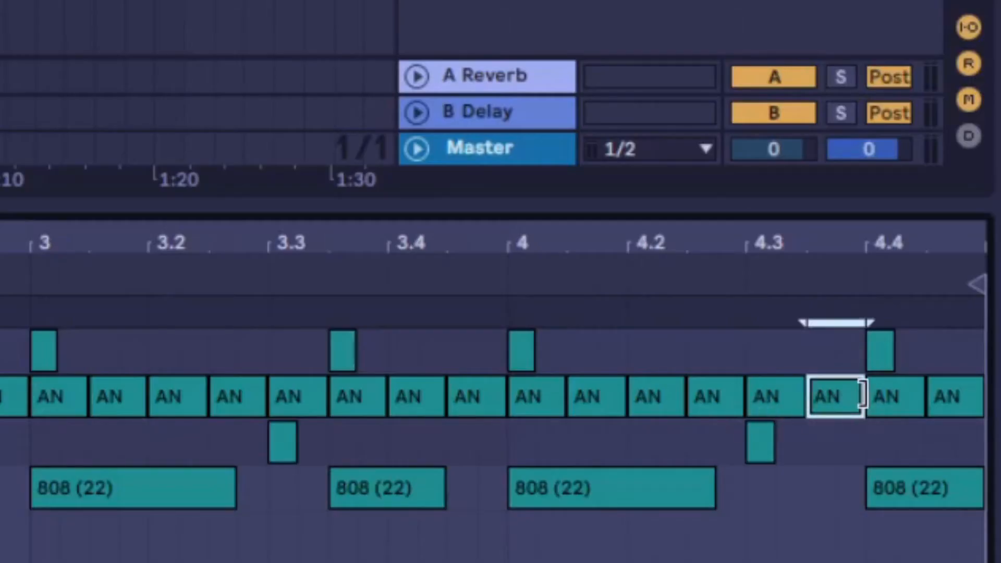
left_click_drag(861, 396, 834, 397)
left_click(884, 401)
left_click_drag(920, 400, 895, 398)
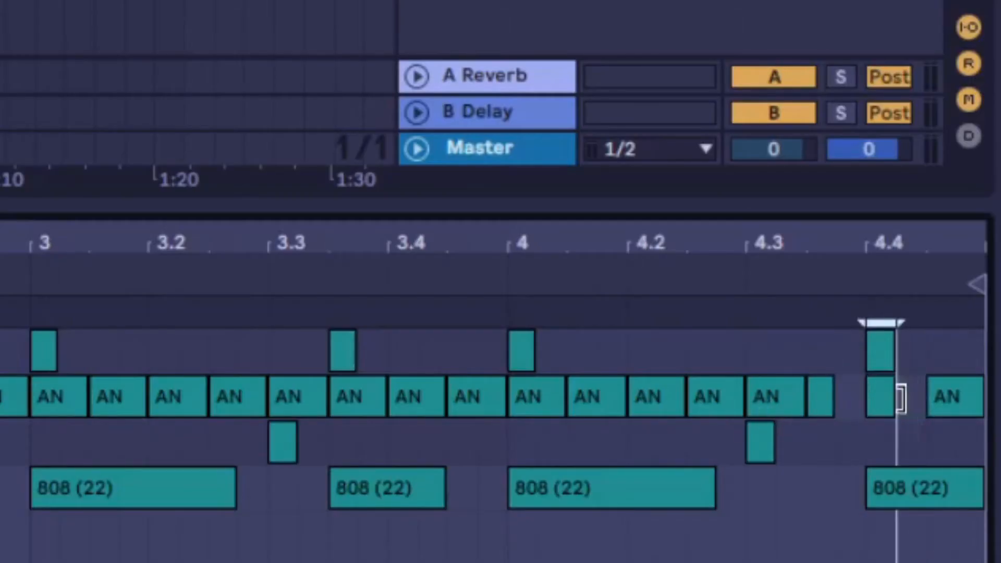
key("ctrl+d")
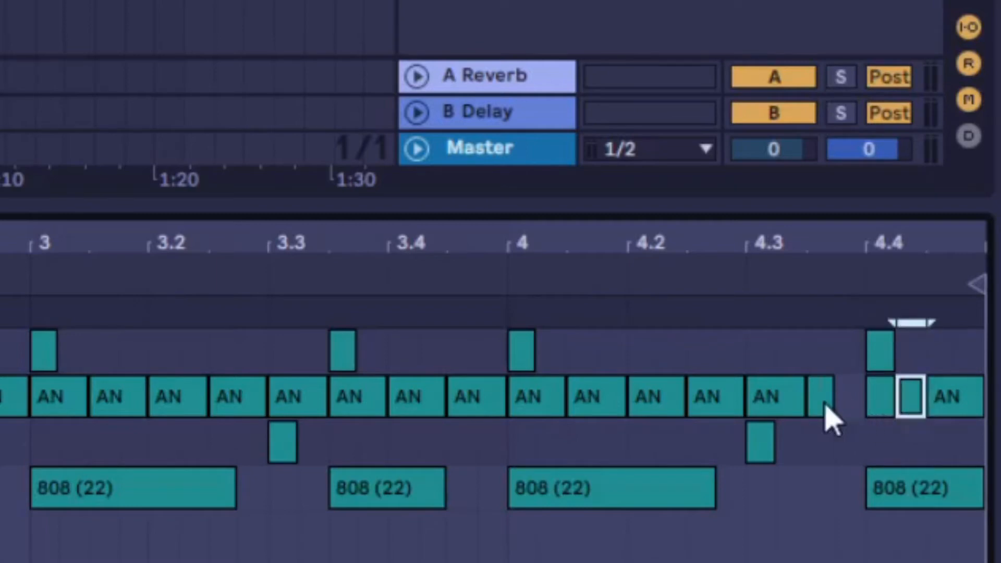
left_click(822, 407)
key("ctrl+d")
key("space")
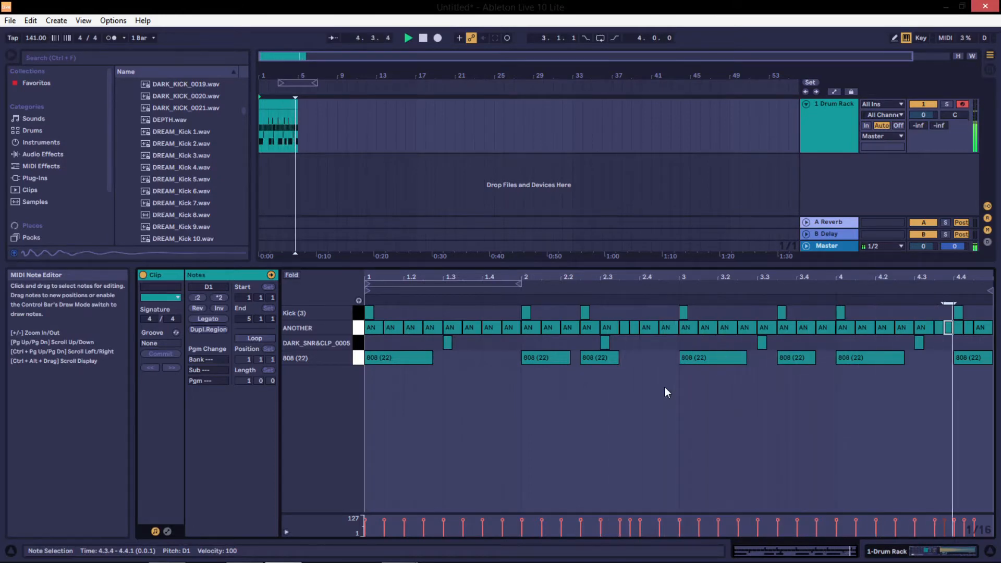
key("space")
Insert a new MIDI track below the Drum Rack track.
left_click(815, 121)
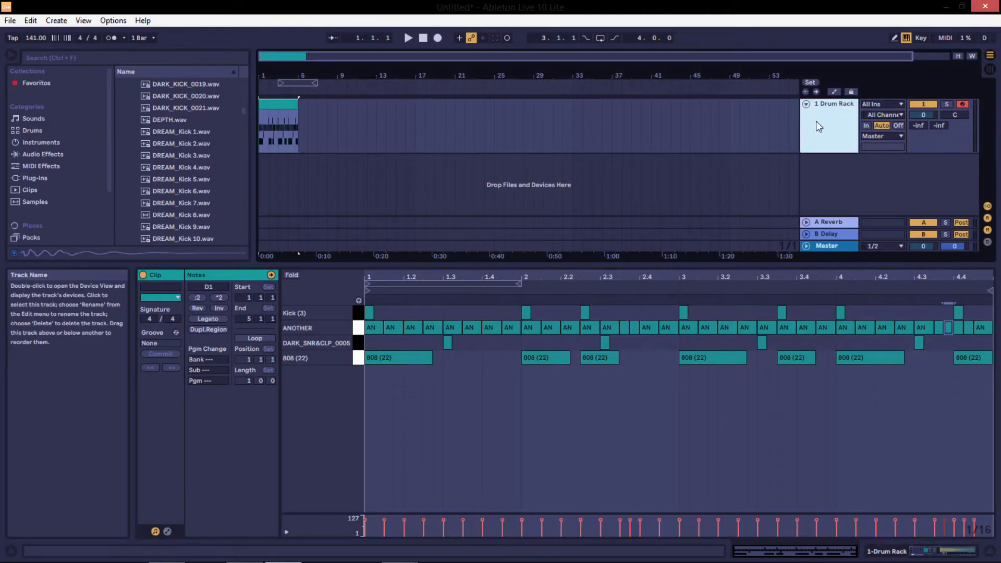
right_click(832, 173)
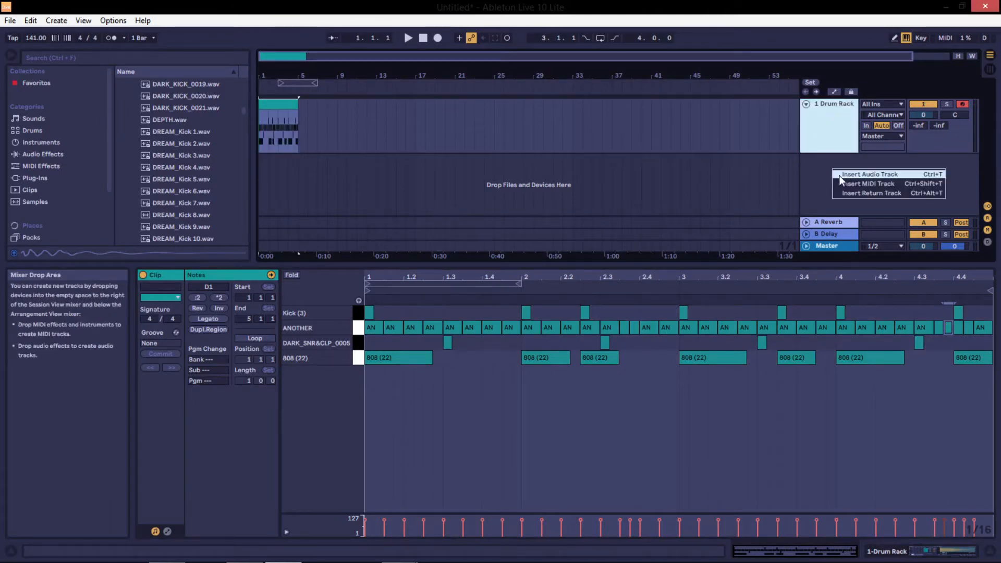
left_click(849, 185)
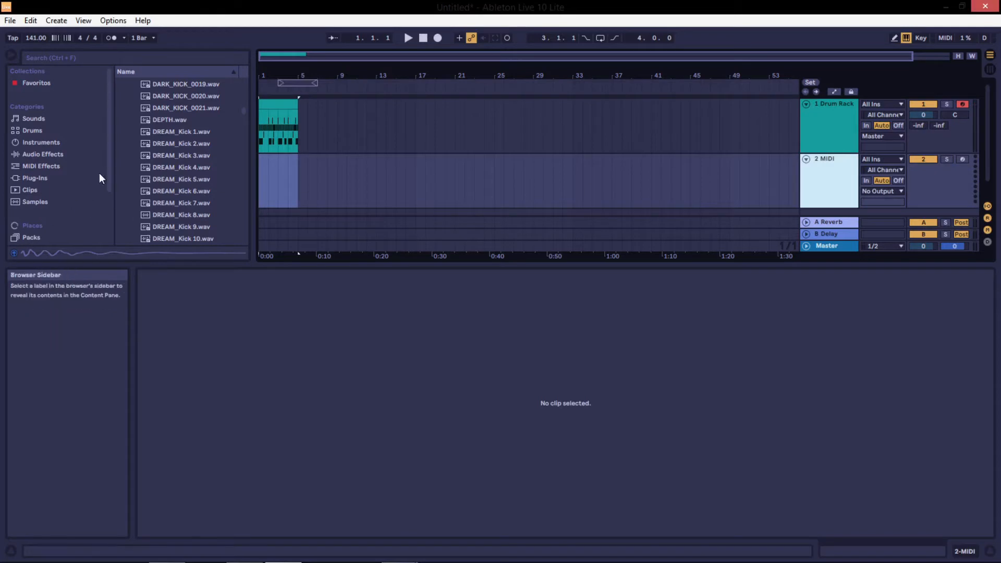
Open the Extended scales folder inside the Escalas user folder.
left_click_drag(110, 159, 111, 213)
left_click(57, 228)
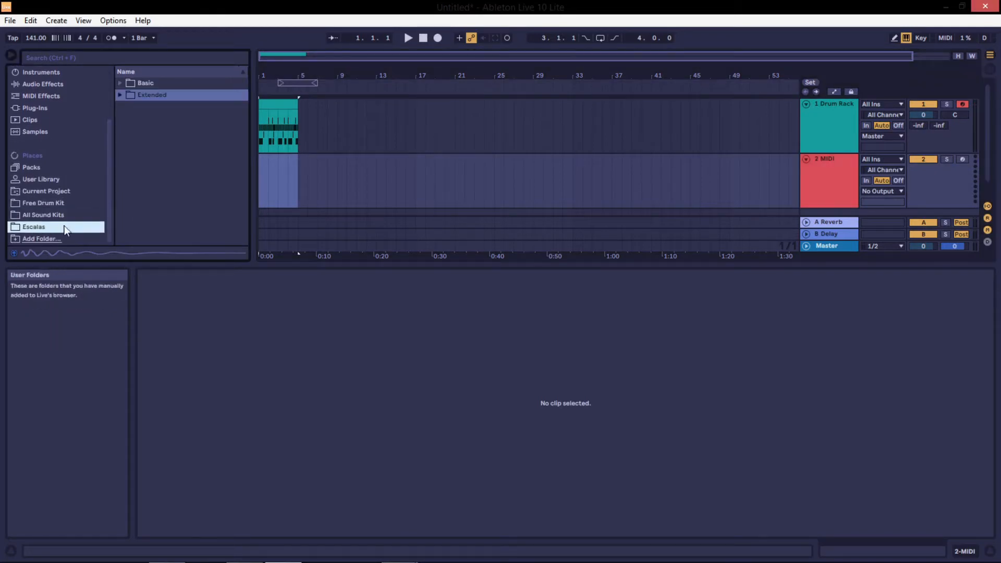
left_click(119, 95)
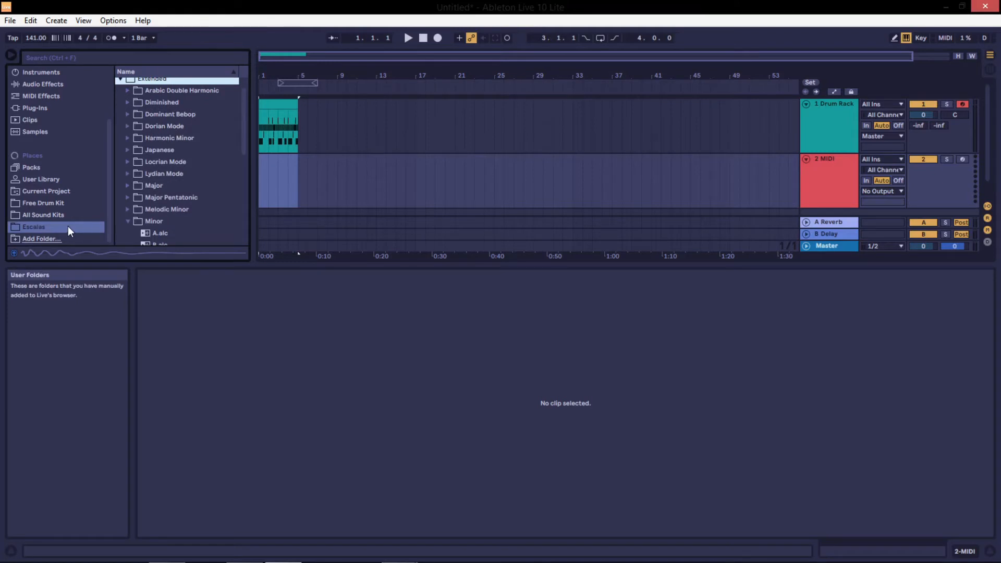
Place the E.alc clip from the Extended scales' Minor folder at bar 1 of the empty MIDI track.
scroll(146, 174, "down", 2)
left_click(145, 175)
scroll(145, 169, "up", 3)
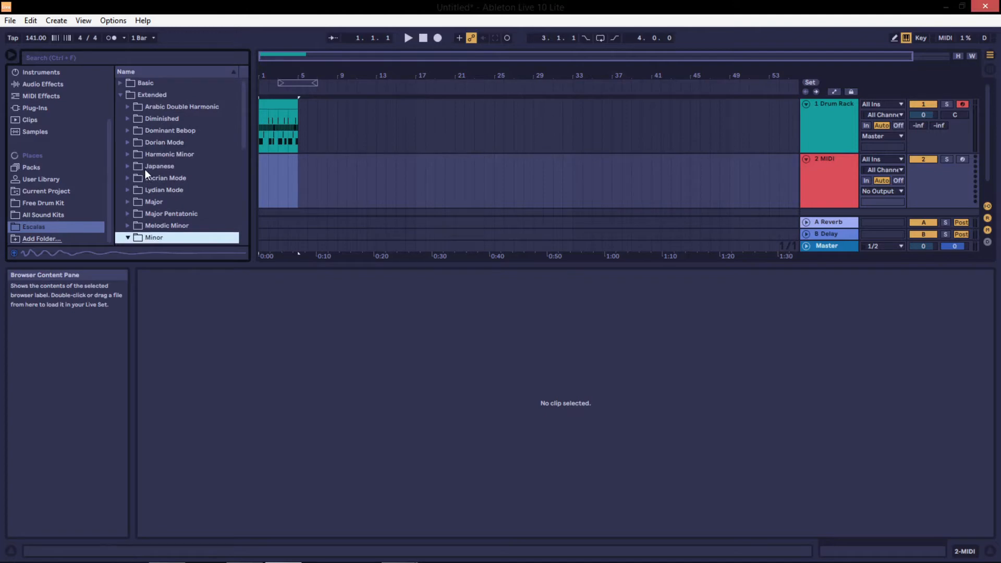
scroll(144, 168, "down", 3)
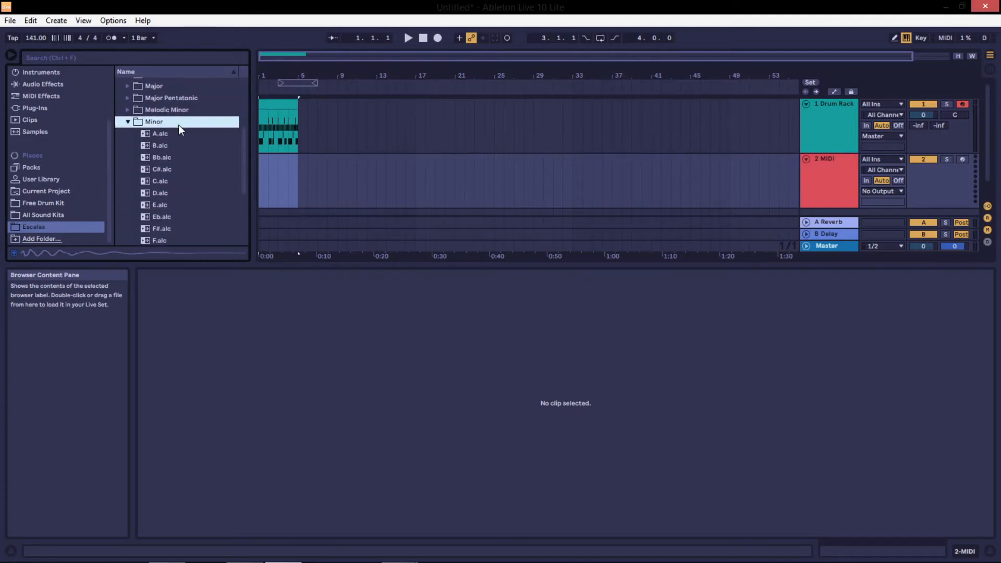
scroll(188, 154, "down", 1)
left_click(162, 165)
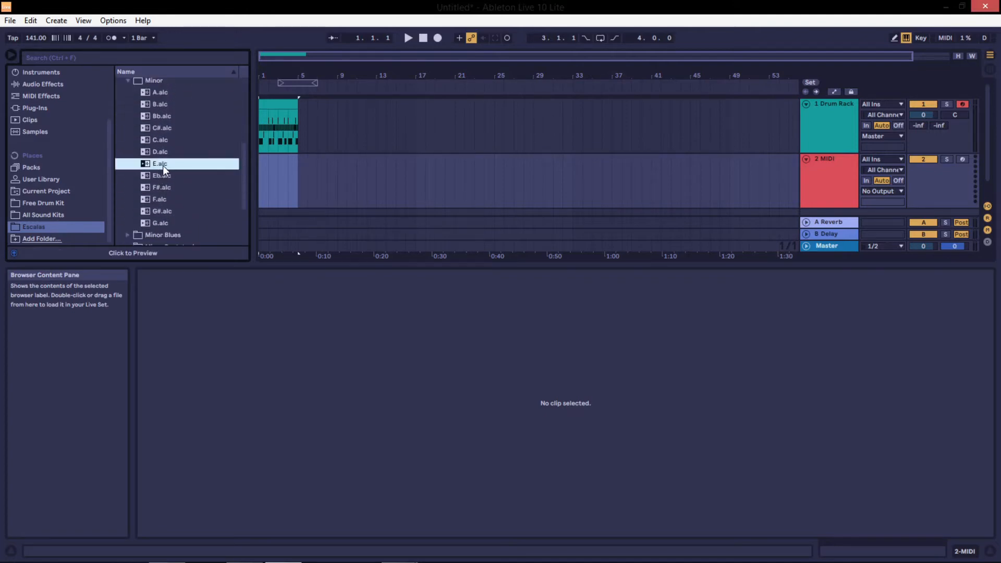
left_click_drag(155, 165, 261, 168)
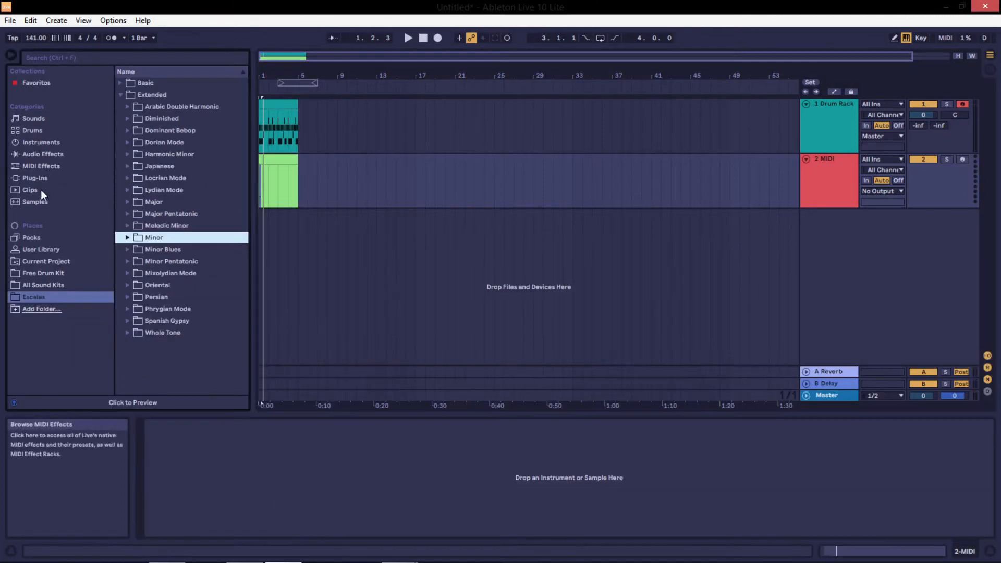
Collapse the Trap Sound Kit folder in All Sound Kits and open the Ethnic folder inside Instruments.
left_click(49, 284)
scroll(163, 190, "up", 5)
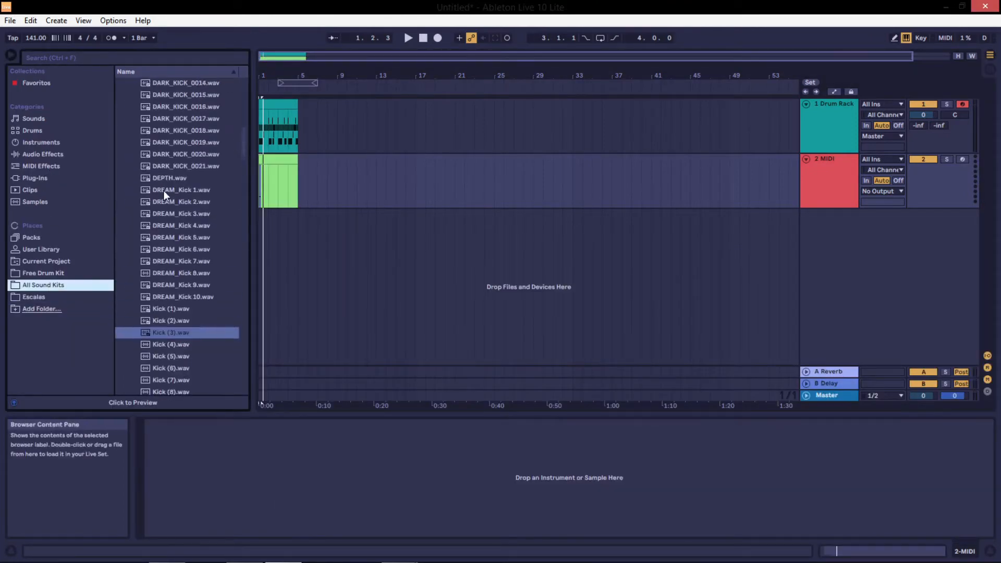
scroll(164, 192, "up", 3)
left_click_drag(247, 134, 246, 91)
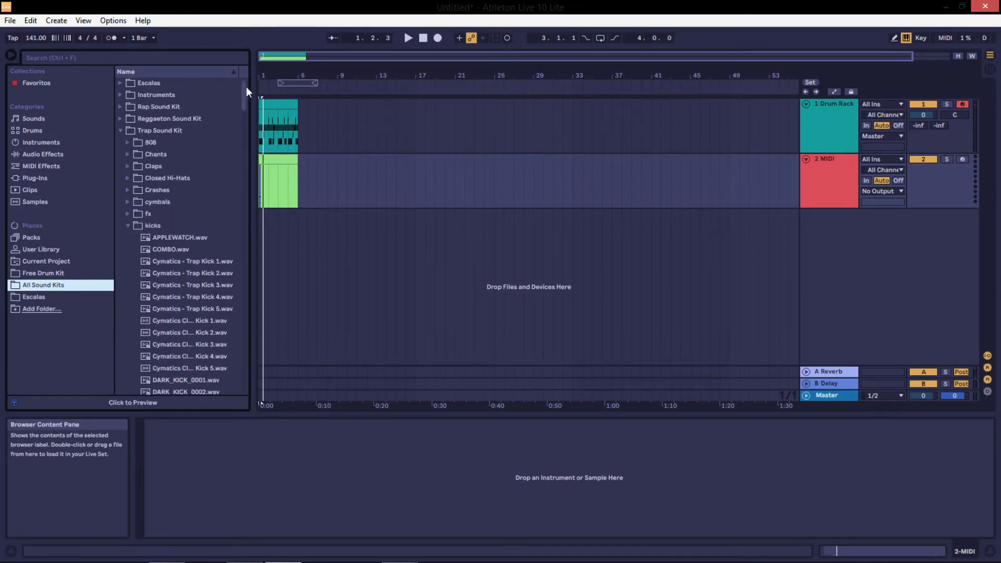
left_click(128, 225)
left_click(124, 131)
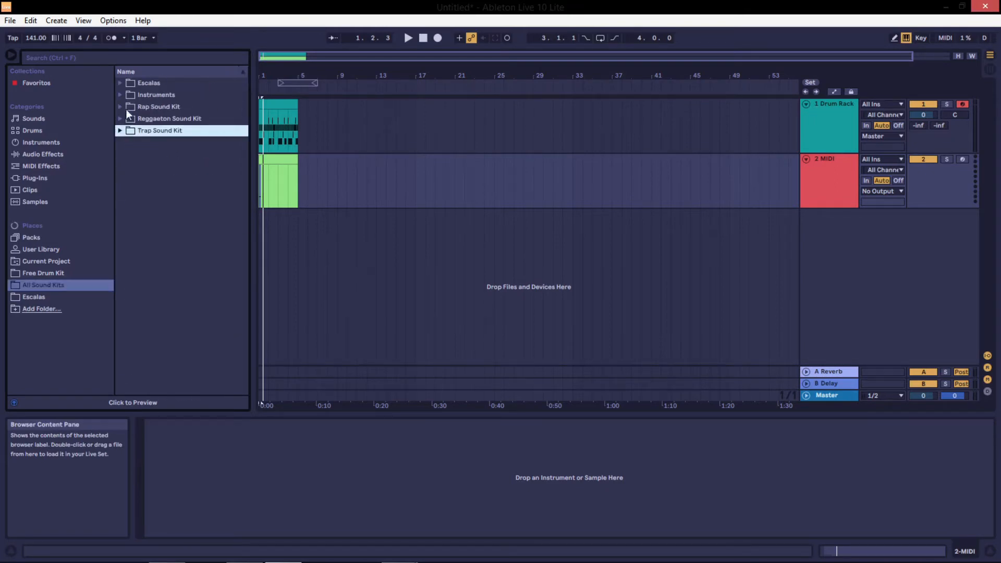
left_click(121, 95)
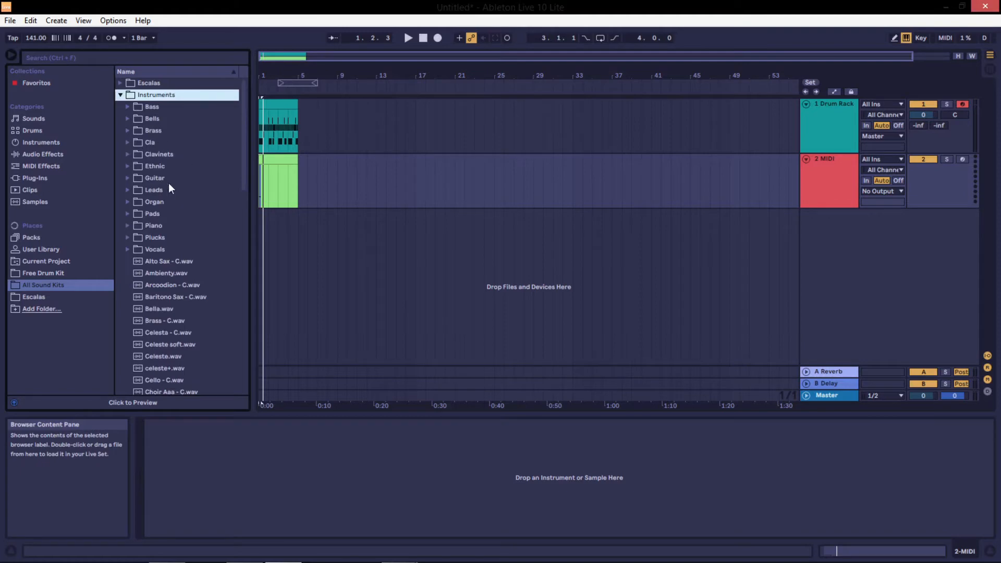
left_click(126, 165)
scroll(174, 240, "down", 2)
Preview the Ethnic samples 12 to 14 and load 13.wav onto the new MIDI track.
left_click(187, 259)
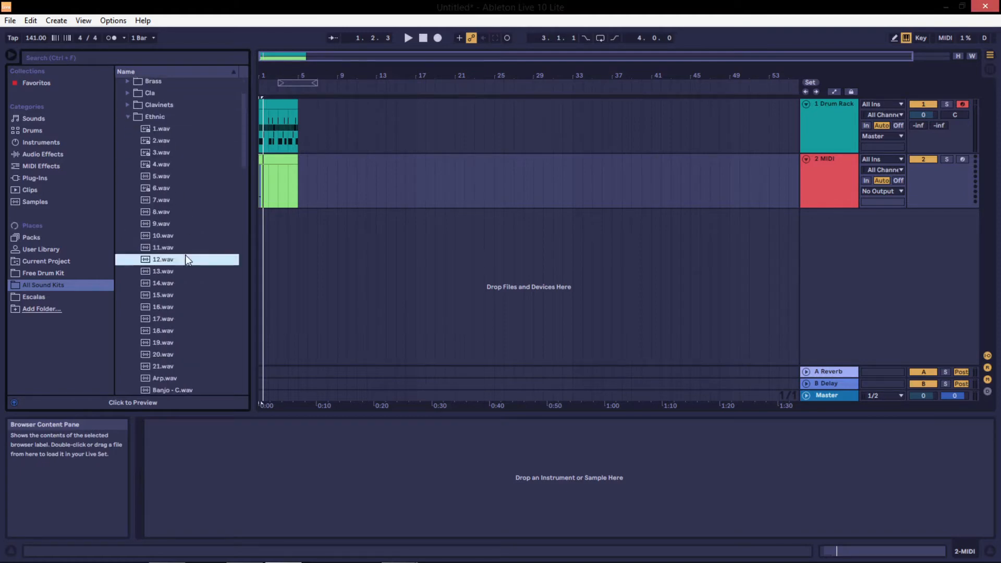
left_click(176, 272)
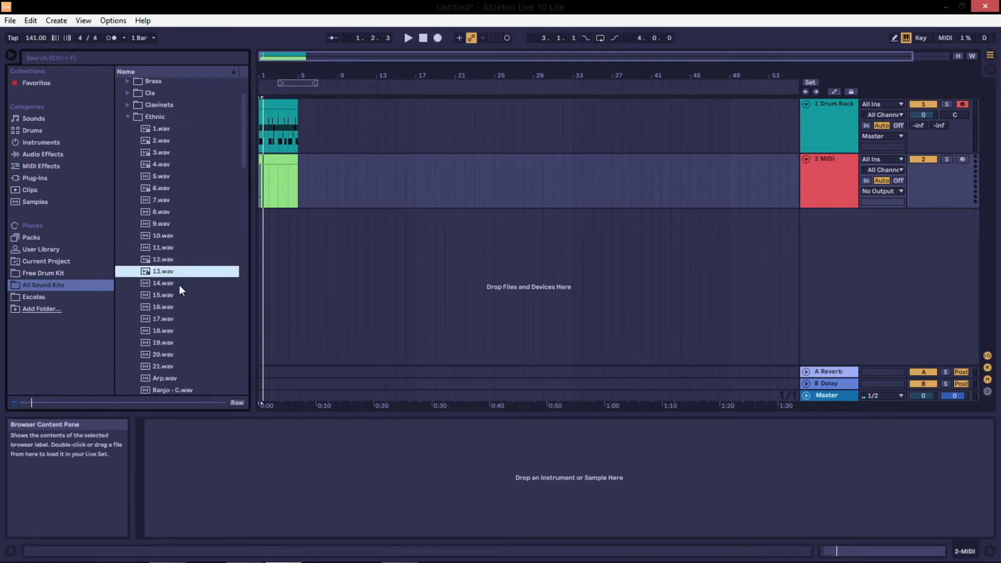
left_click(179, 285)
left_click(178, 273)
double_click(164, 272)
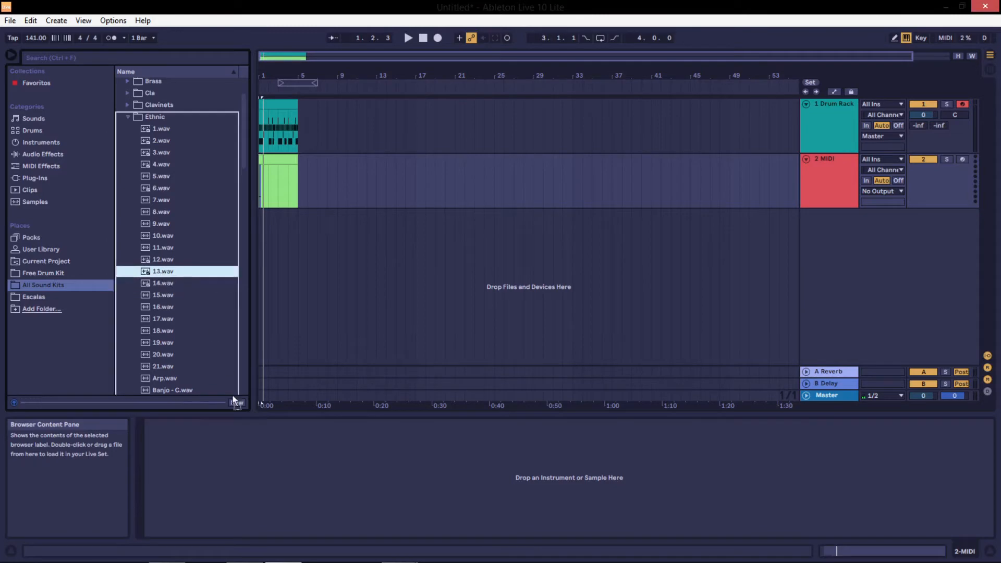
Draw a one-beat E2 at 1.1.1, half-beat notes C3 at 1.2.1 and G2 at 1.2.3 and 1.3.3, and play them.
left_click(272, 158)
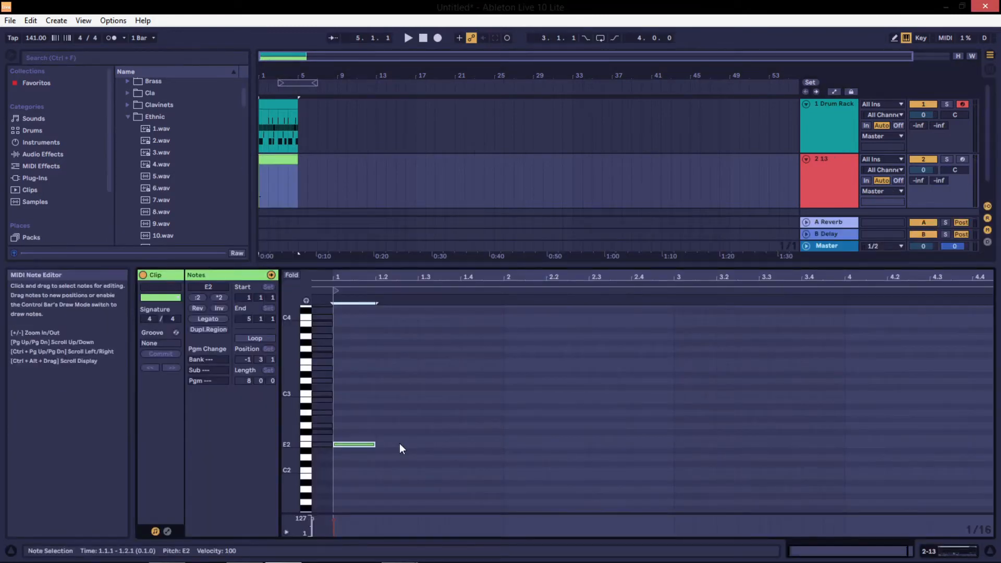
key("space")
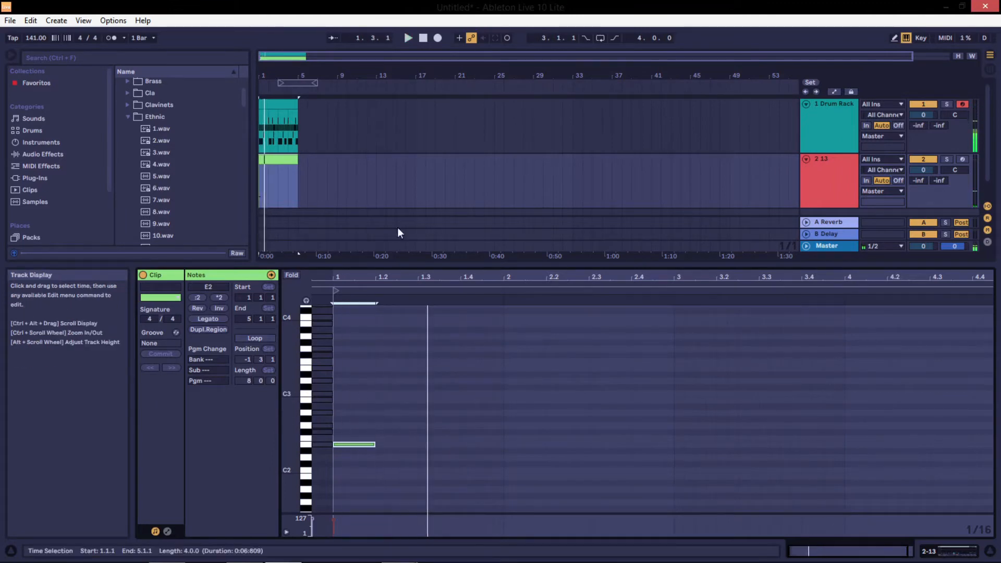
double_click(381, 393)
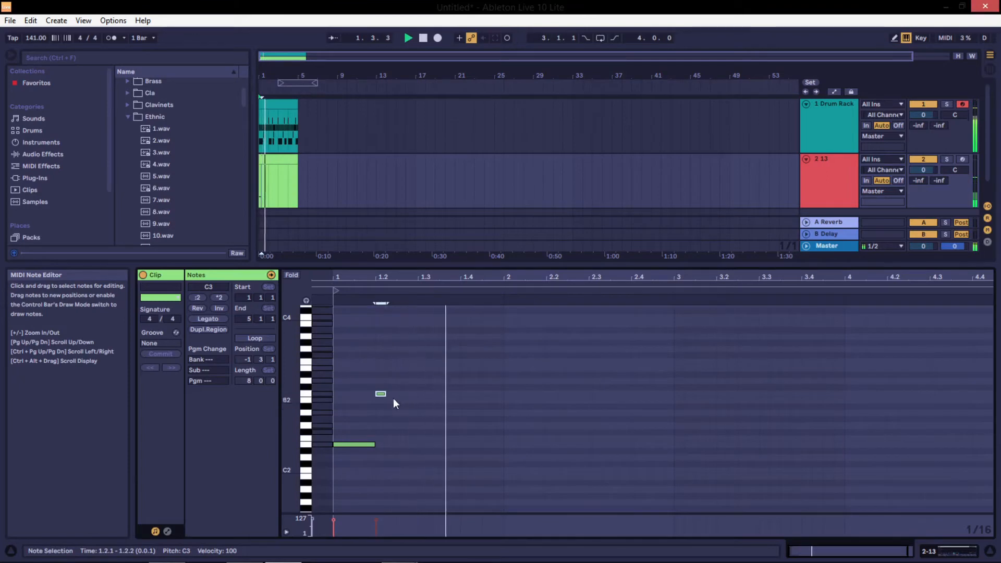
left_click_drag(386, 394, 450, 428)
key("space")
key("space")
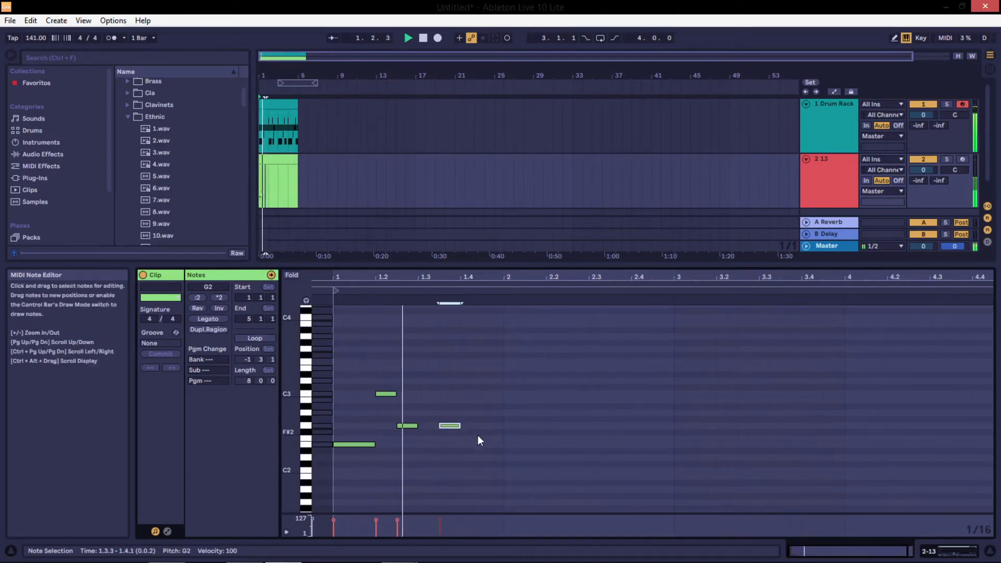
key("space")
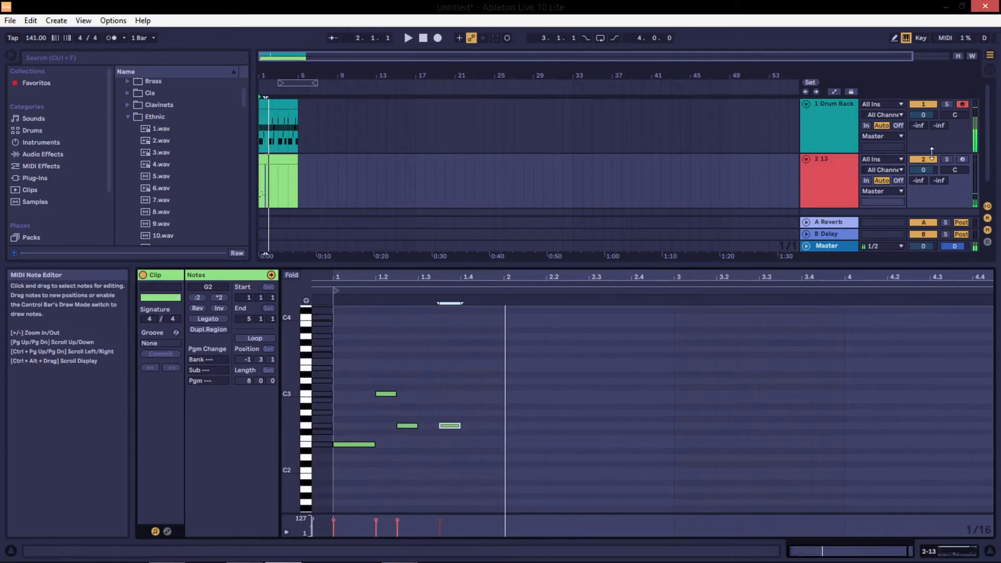
Raise the gain of the track's sample 13 to 18 dB and play the beat.
left_click(837, 180)
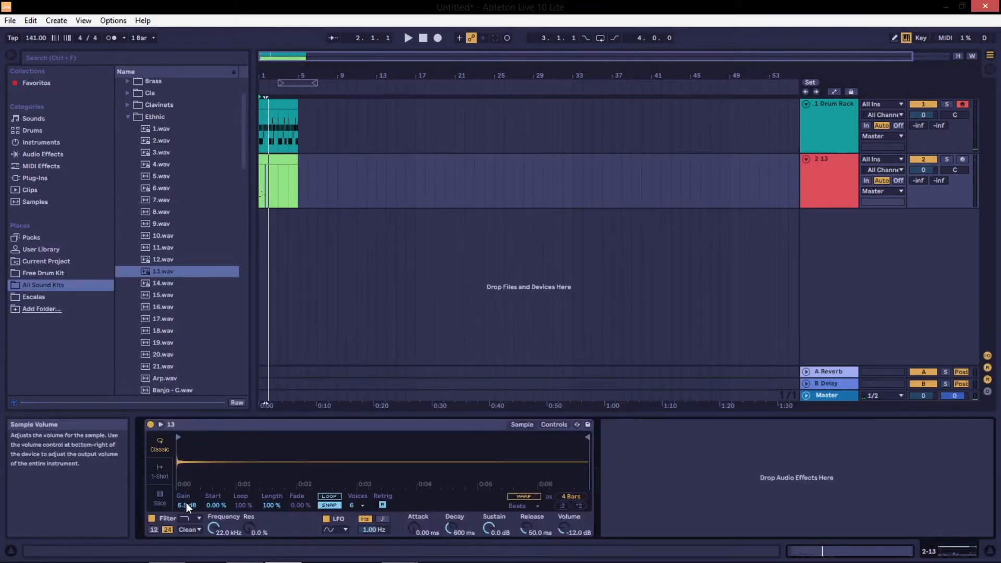
left_click_drag(186, 502, 186, 504)
key("space")
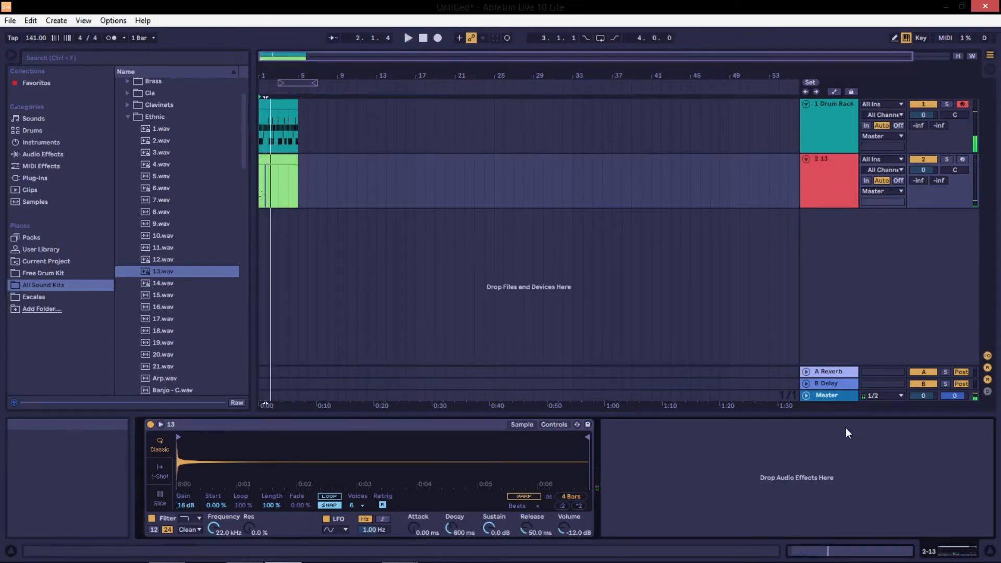
Lower the C3 note at 1.2.1 and the last G2 note to F#2, playing the melody in between.
left_click(886, 550)
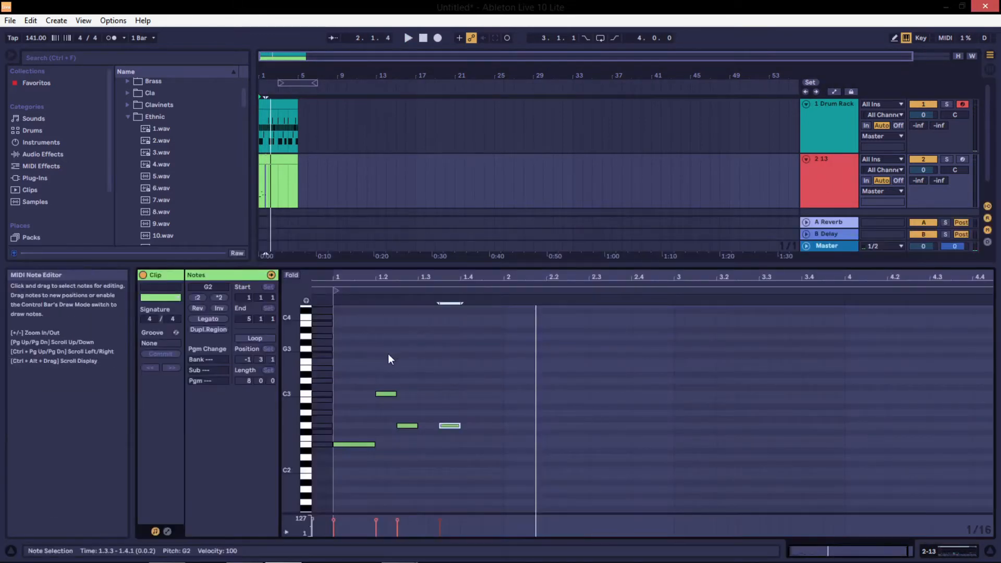
left_click_drag(385, 393, 385, 432)
key("space")
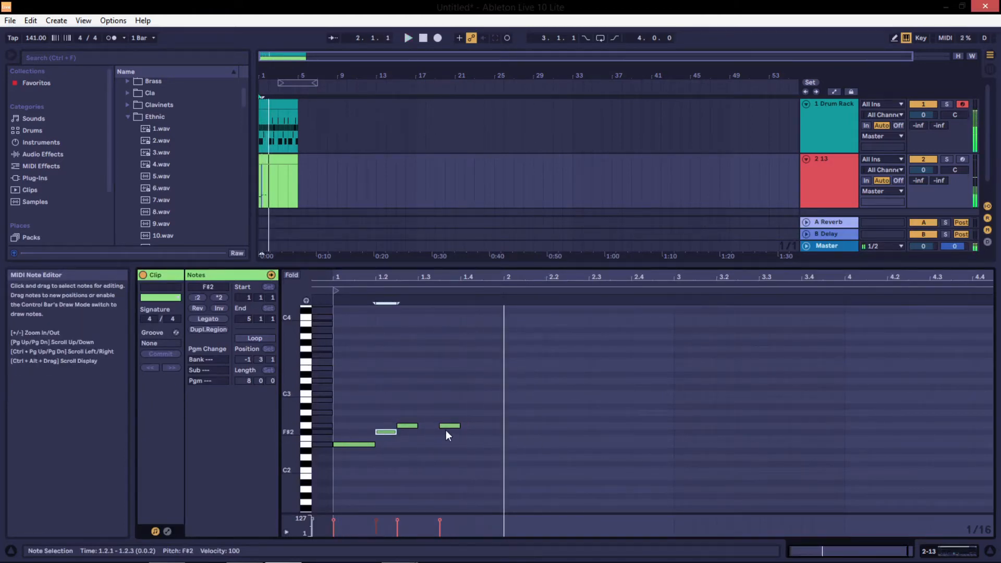
key("space")
left_click_drag(446, 427, 449, 432)
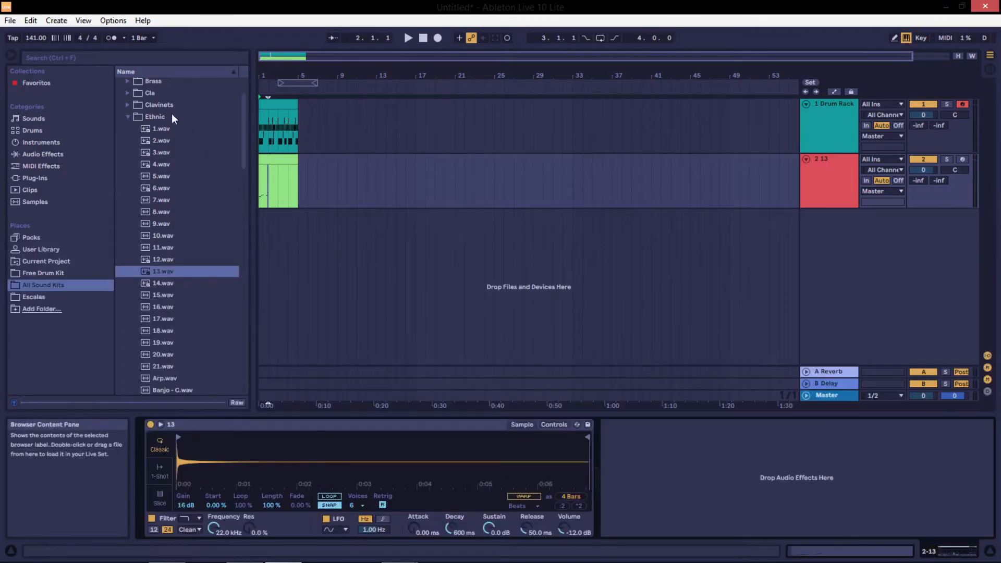
Replace the melody track's sample with 8.wav from the Ethnic folder and play the beat.
left_click(172, 210)
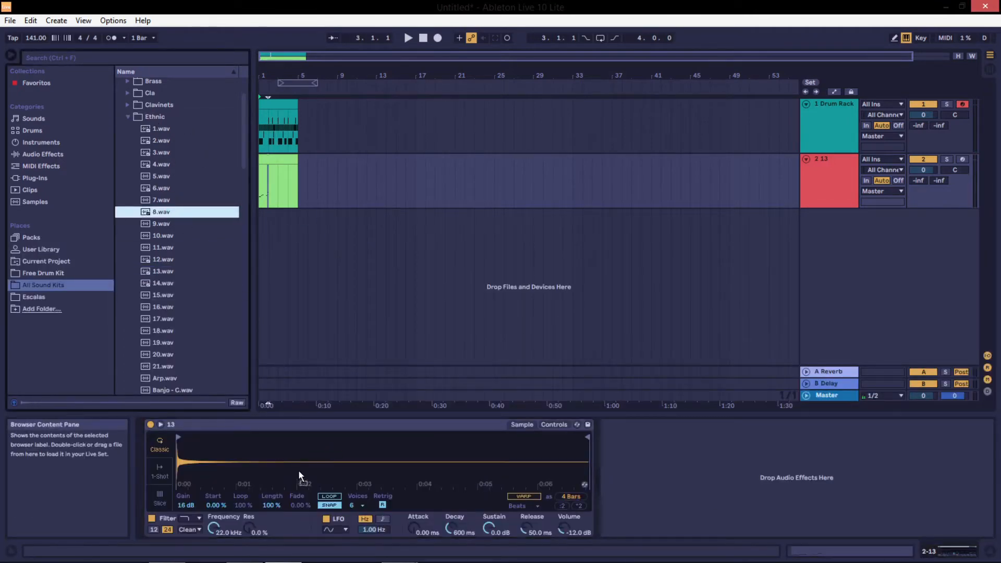
key("space")
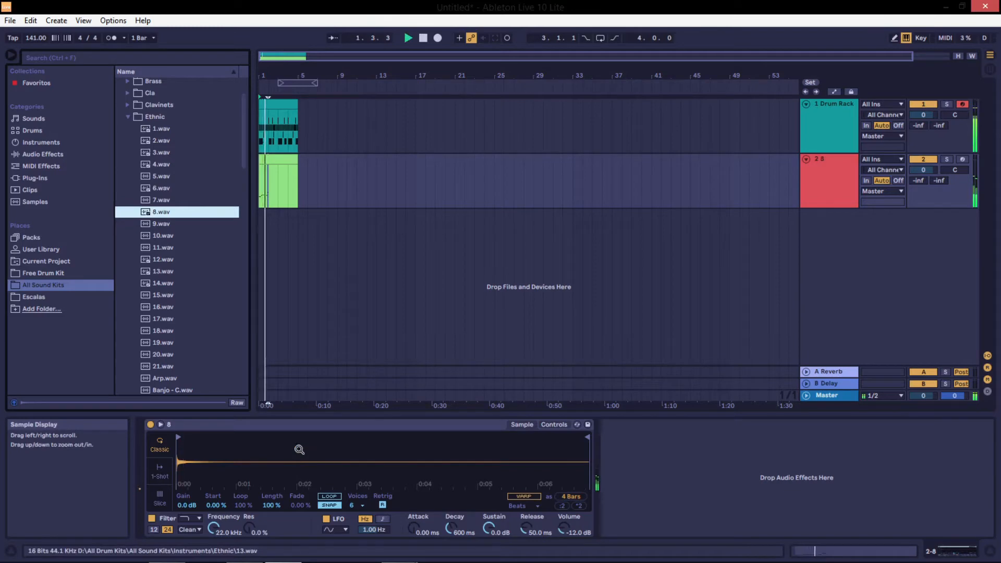
Delete every melody note after the E2 at 1.1.1 and play the clip.
left_click(925, 554)
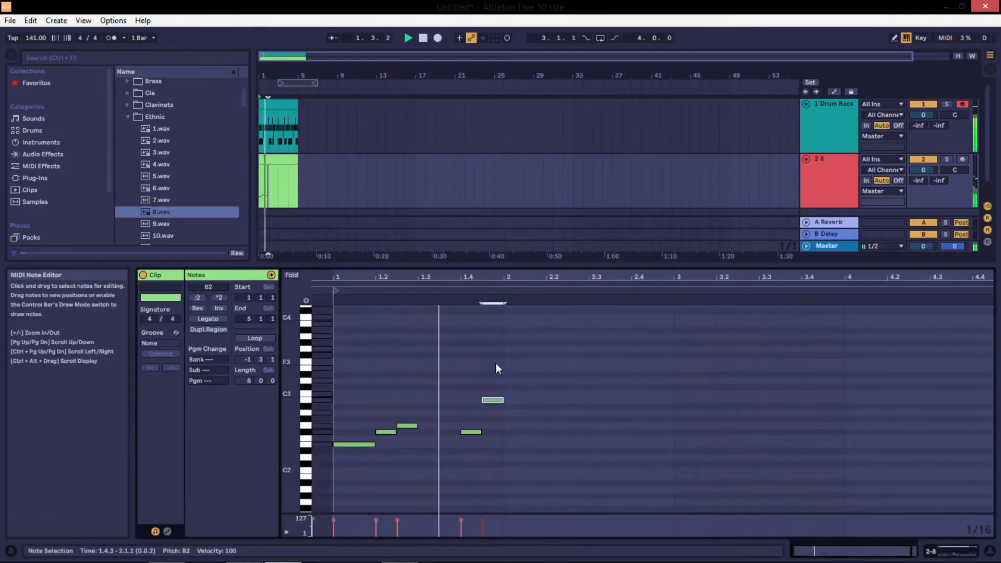
key("space")
left_click_drag(492, 374, 390, 458)
key("Delete")
key("space")
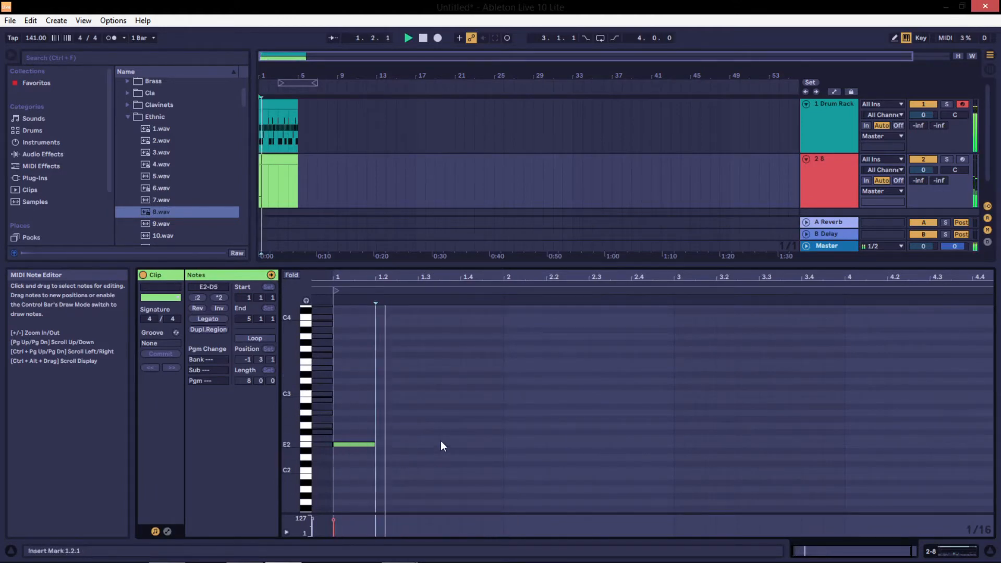
Add a one-beat G2 note at 1.3.1 and play the melody.
key("space")
double_click(421, 427)
left_click_drag(427, 426, 460, 428)
key("space")
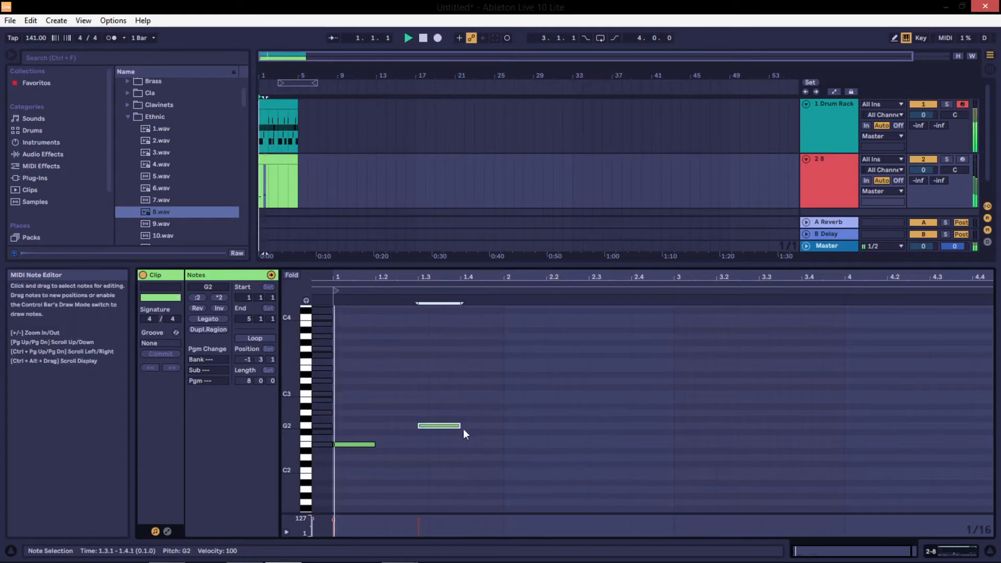
Fill bar 2 with F#2 at 2.1.1, G2 at 2.2.1, B2 at 2.2.3, C3 at 2.4.1 and F#2 at 2.4.3, then play it.
key("space")
double_click(509, 432)
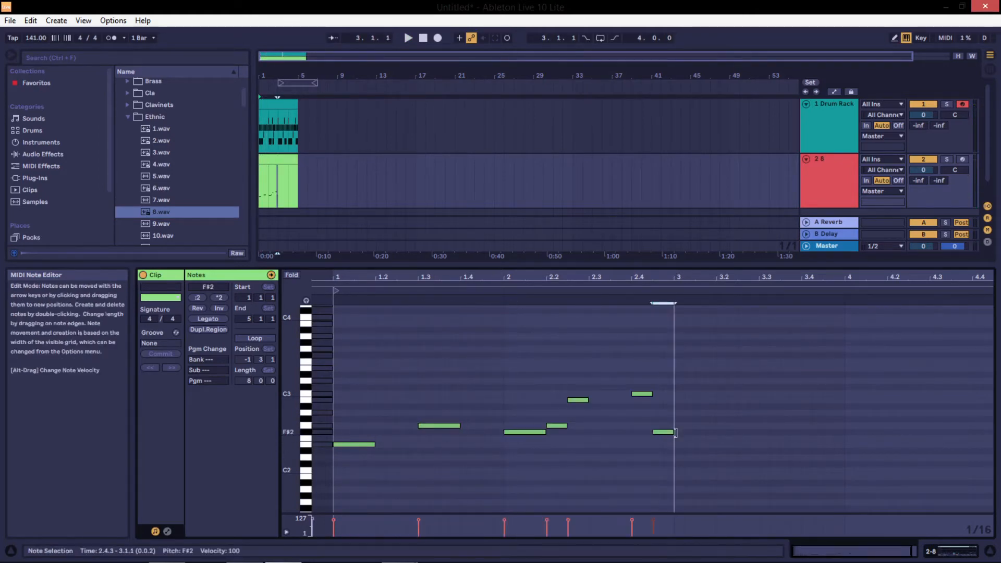
key("space")
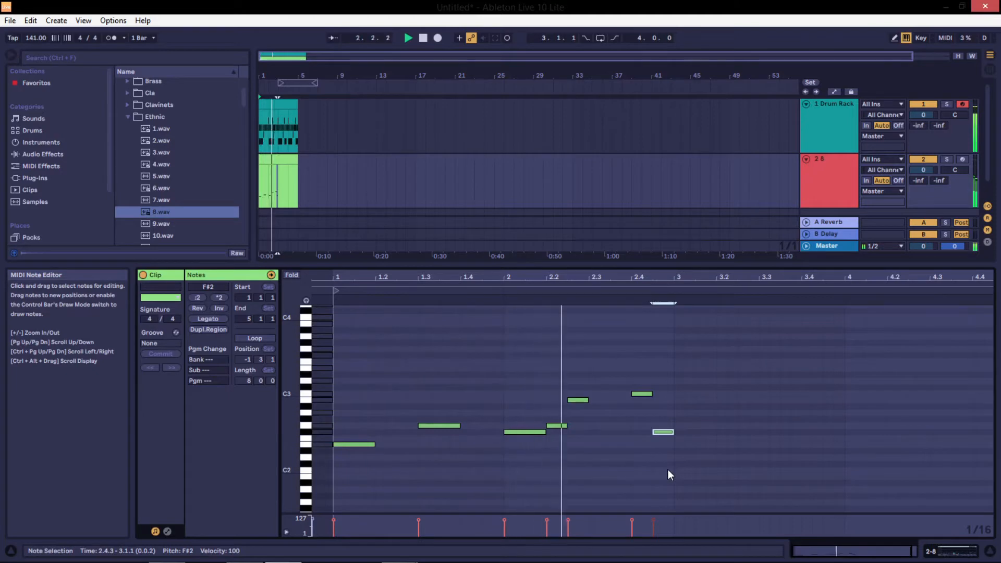
Delete the F#2 note at 2.4.3 and lengthen the C3 at 2.4.1 to one beat.
key("space")
double_click(662, 431)
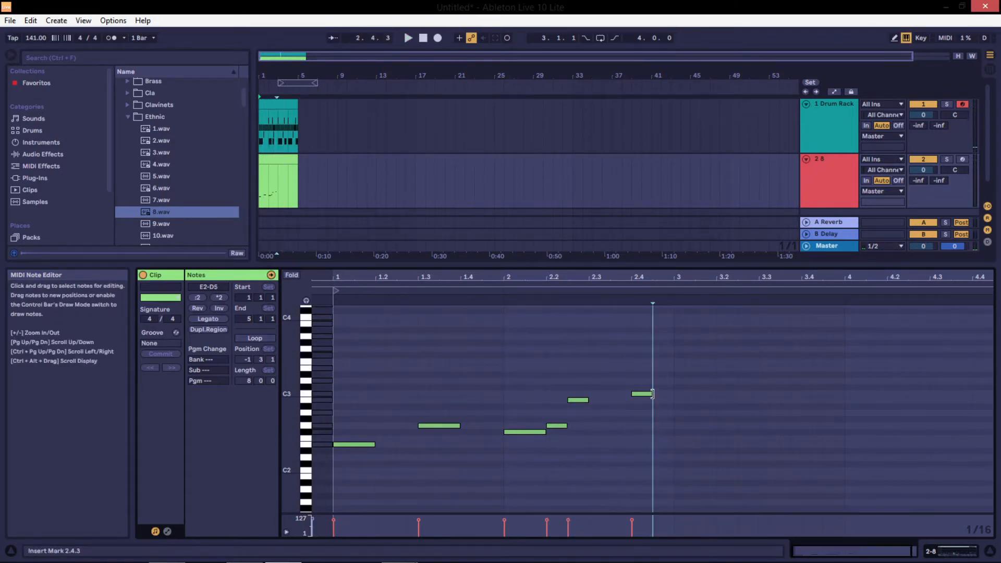
left_click_drag(650, 393, 329, 455)
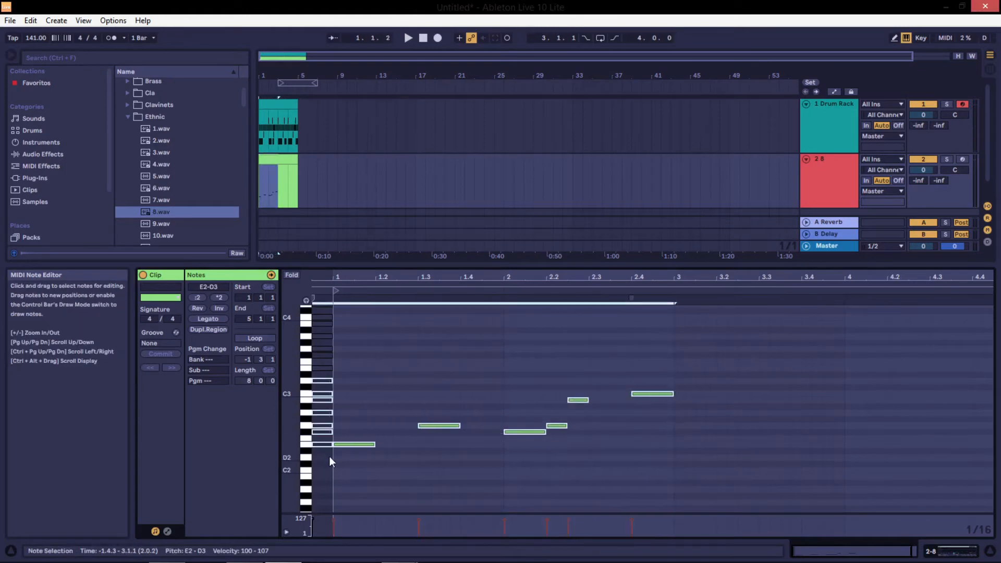
Duplicate the two-bar melody into bars 3 and 4 and play it.
left_click(391, 440)
left_click_drag(645, 371, 687, 446)
key("space")
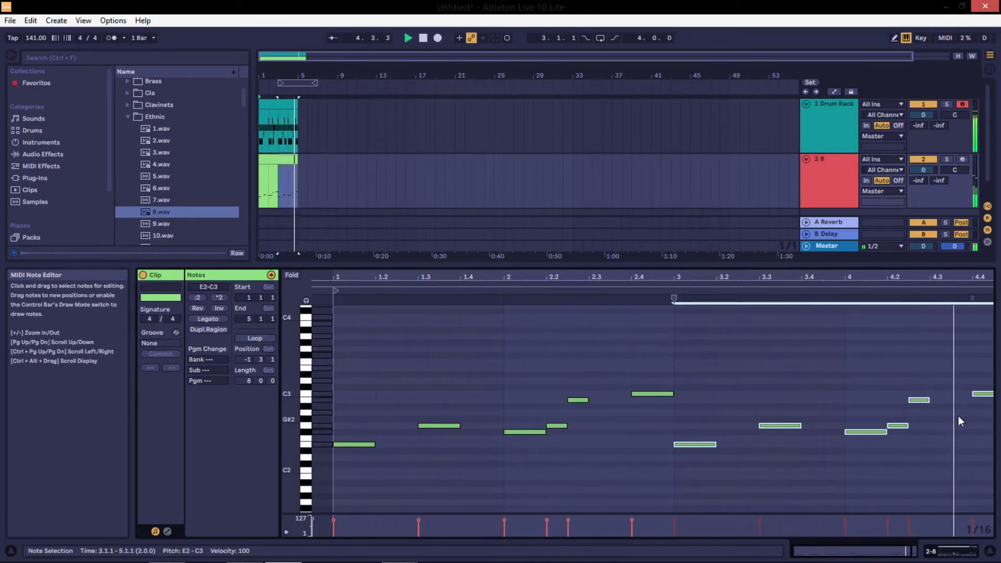
Try the final melody note at 4.4.1 on G2 and play the clip.
left_click(932, 419)
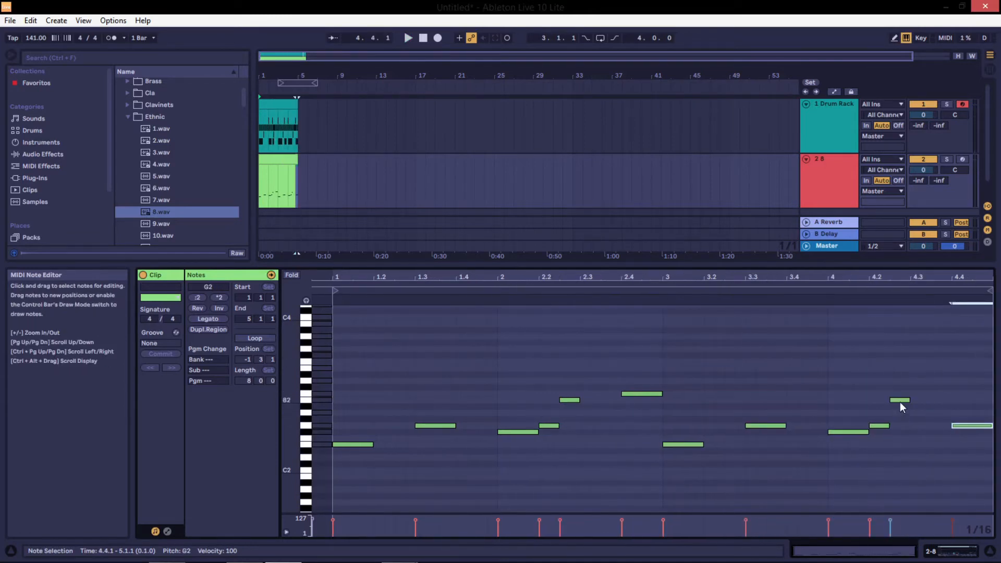
mouse_move(900, 401)
left_mouse_down()
mouse_move(901, 432)
mouse_move(901, 405)
left_mouse_up()
key("space")
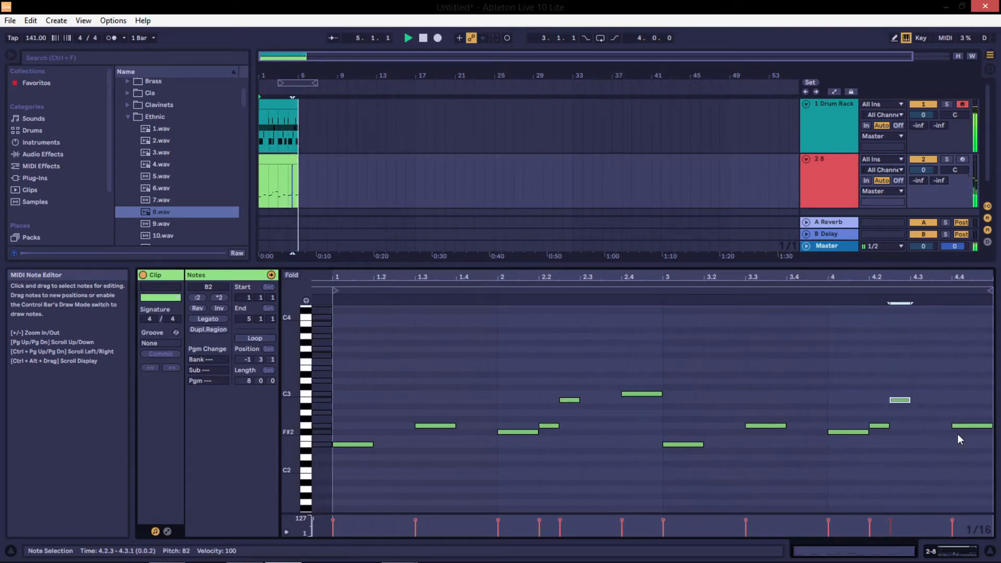
Lower the final melody note at 4.4.1 to E2.
left_click(972, 427)
key("Down")
key("Down")
key("Down")
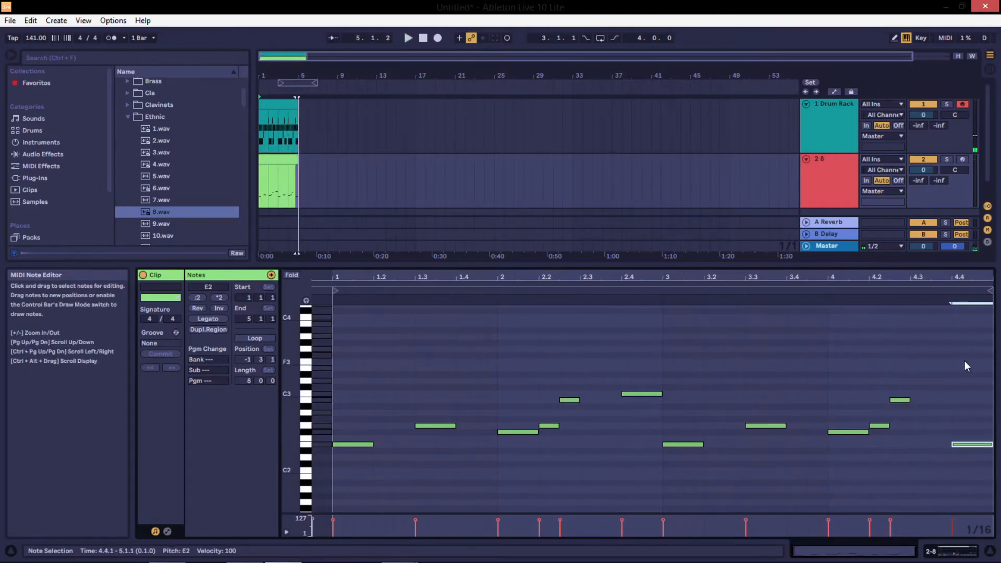
Copy all the melody notes one octave higher, starting at E3, and play the layered melody.
left_click_drag(964, 360, 355, 482)
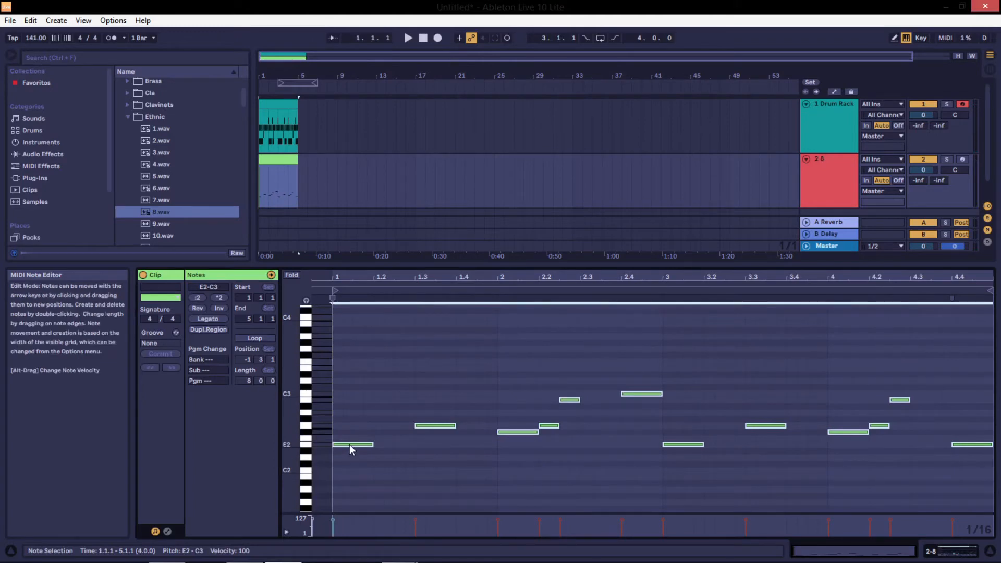
left_click_drag(349, 445, 351, 374)
key("space")
scroll(491, 492, "up", 1)
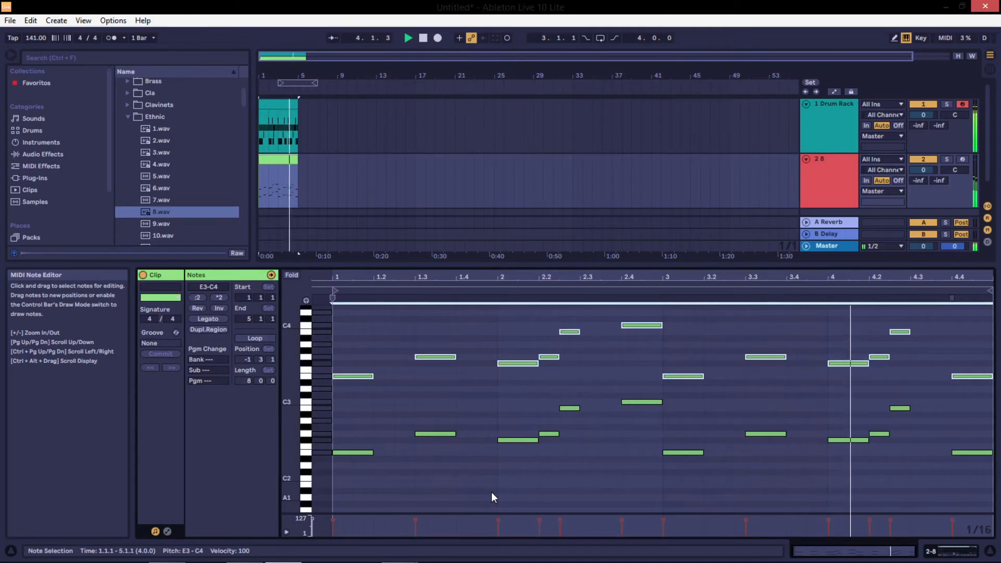
key("space")
Try all the melody notes one octave higher, spanning E3 to C5, and play them.
key("ctrl+a")
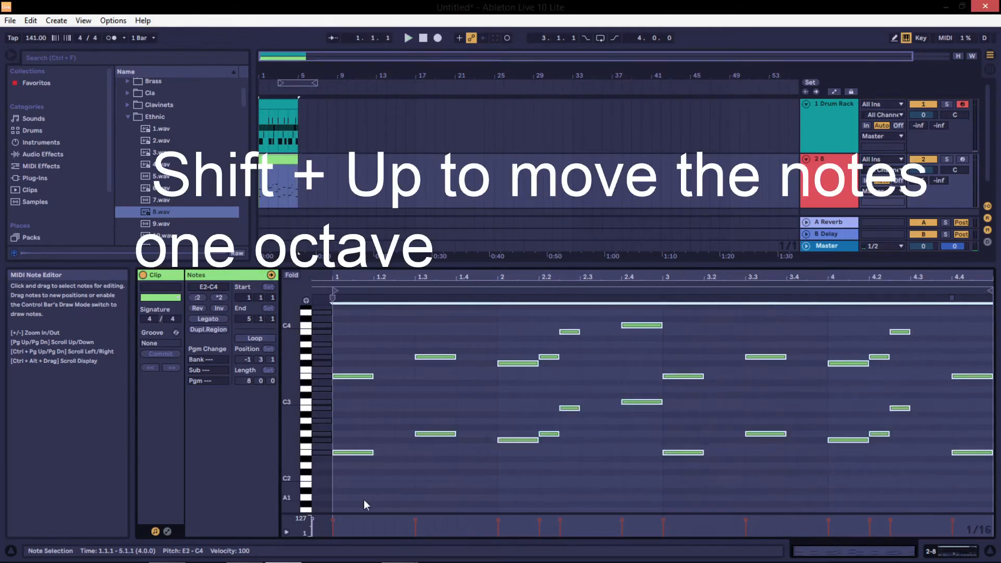
key("shift+Up")
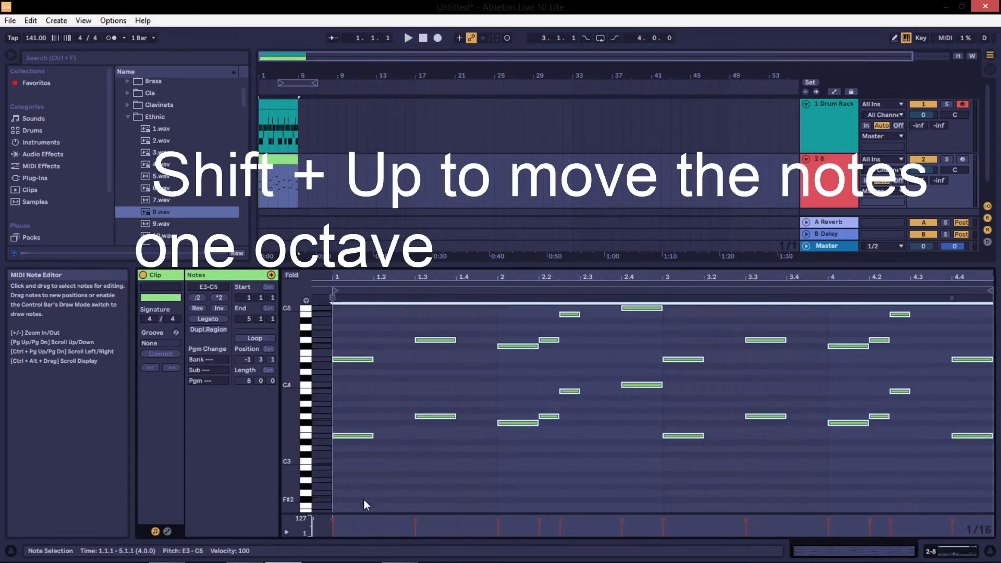
key("space")
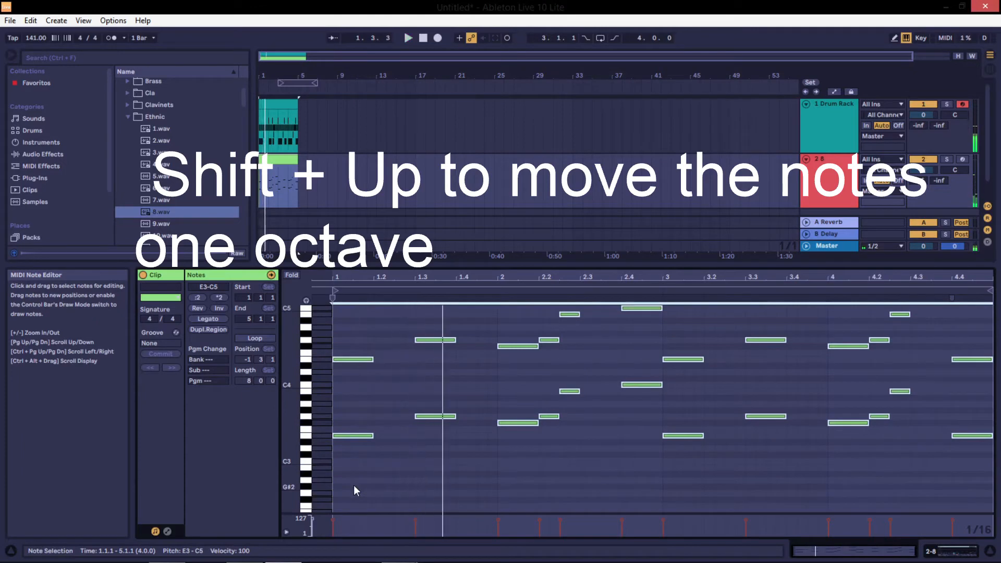
Transpose all the melody notes down two octaves to E1–C3, also auditioning them one further octave lower.
key("shift+Down")
key("shift+Down")
key("space")
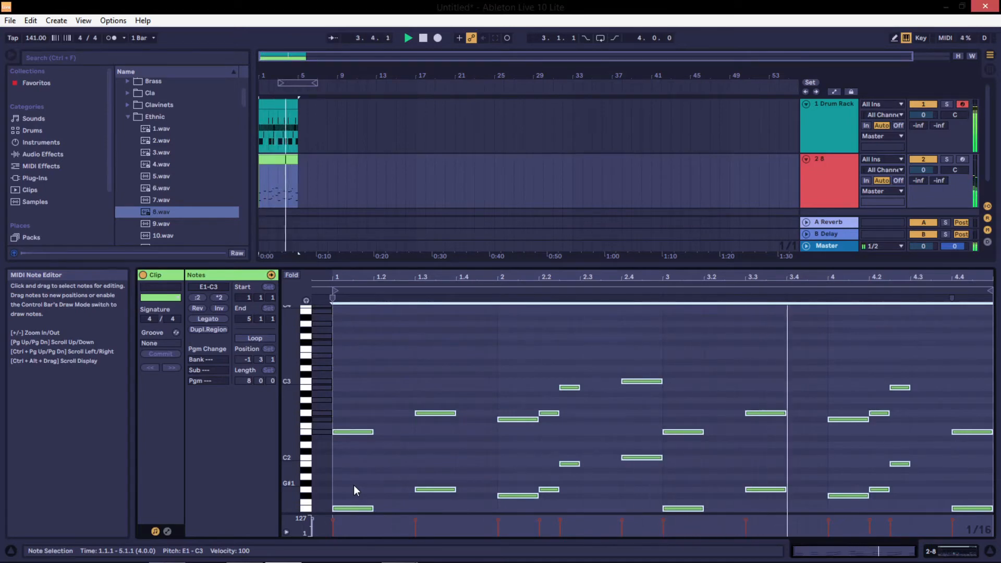
key("shift+Down")
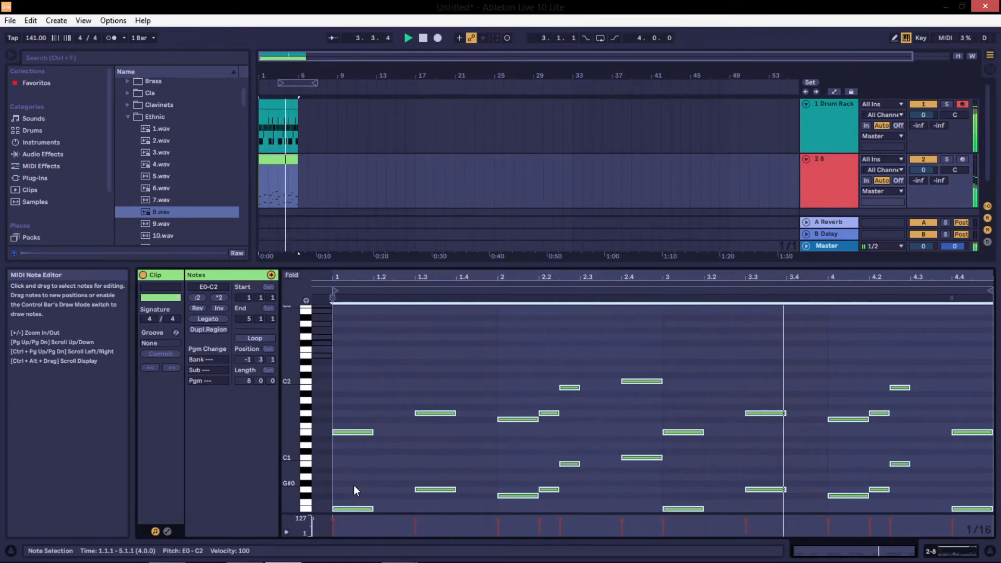
key("shift+Up")
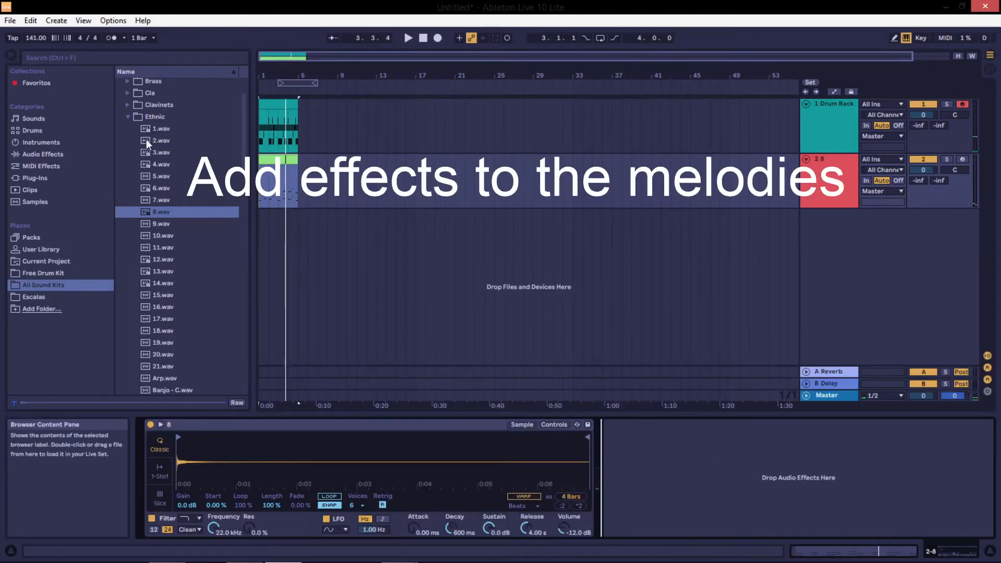
Add the Reverb audio effect to the melody track.
left_click(35, 178)
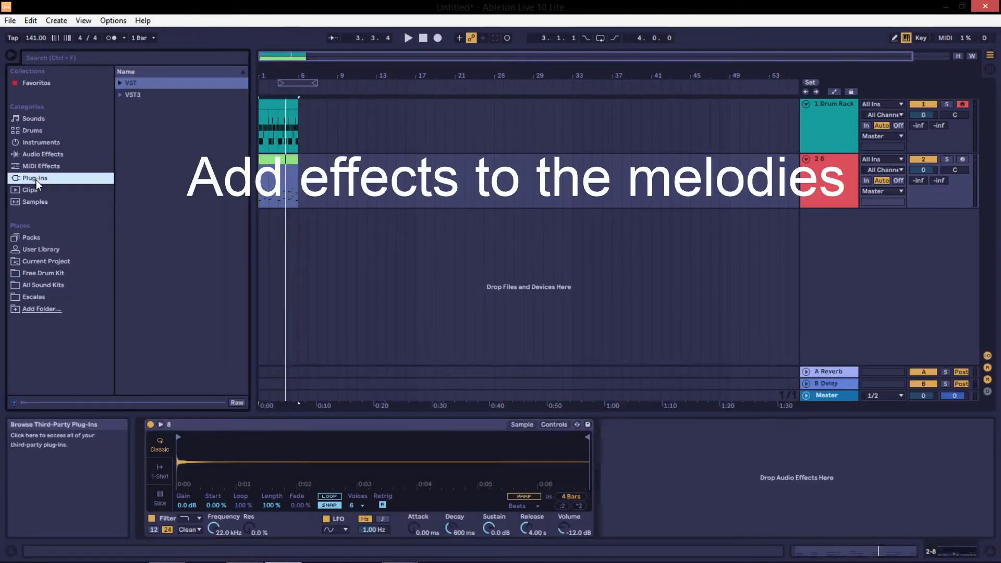
left_click(118, 84)
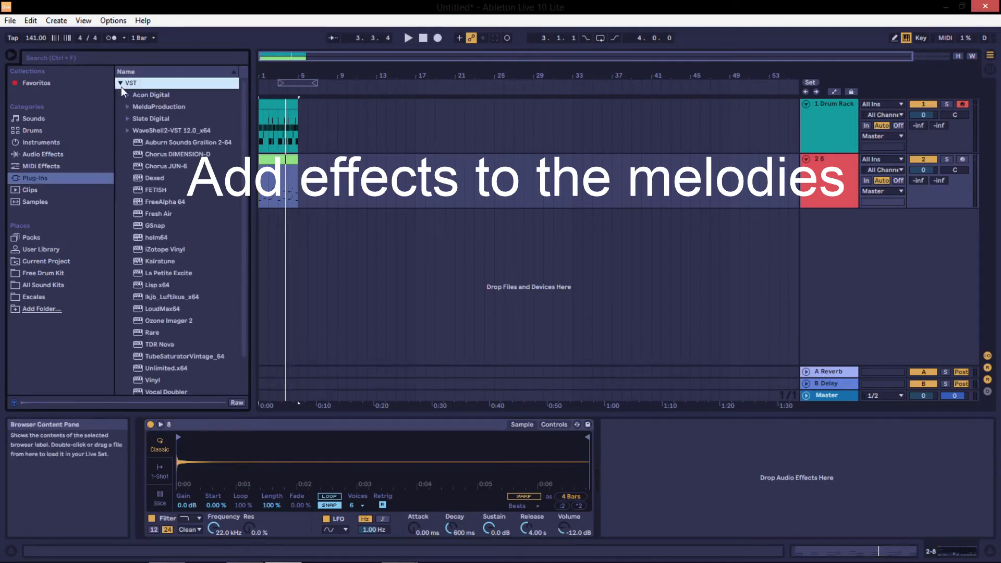
left_click(41, 143)
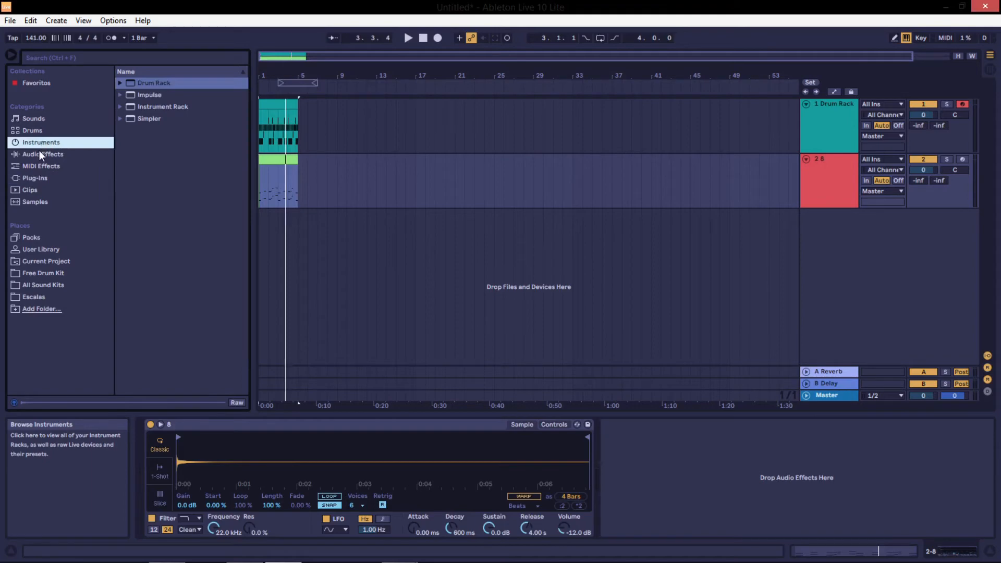
left_click(41, 154)
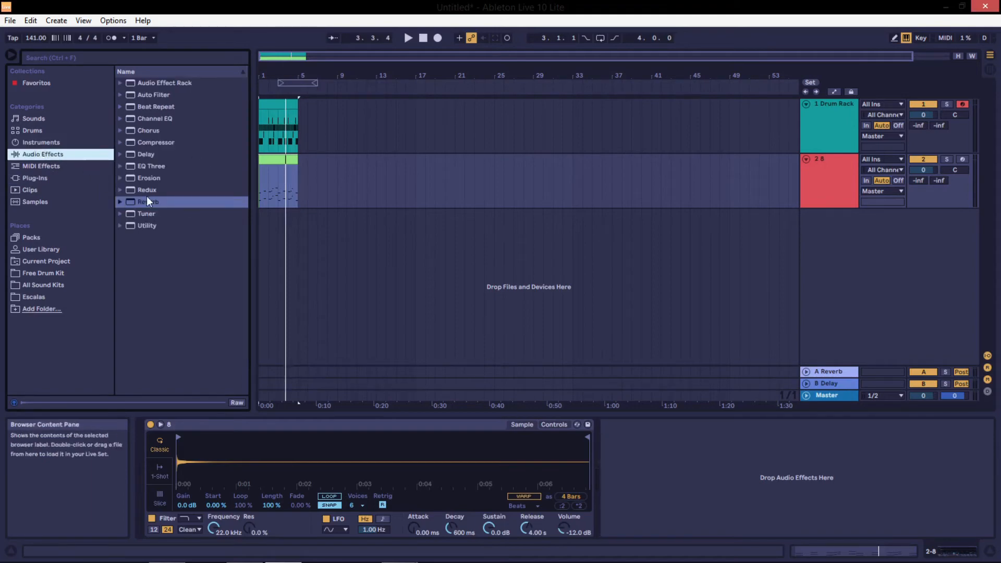
left_click_drag(148, 201, 251, 235)
Set the Reverb size to 62.27 while playing the beat.
left_click_drag(641, 458, 640, 456)
key("space")
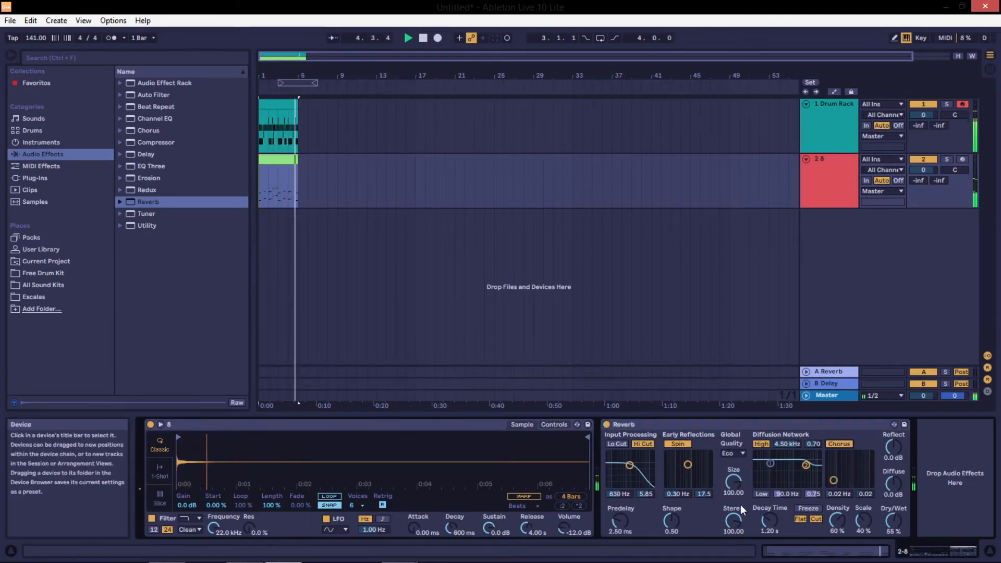
mouse_move(734, 482)
left_mouse_down()
mouse_move(735, 511)
mouse_move(735, 448)
mouse_move(735, 500)
left_mouse_up()
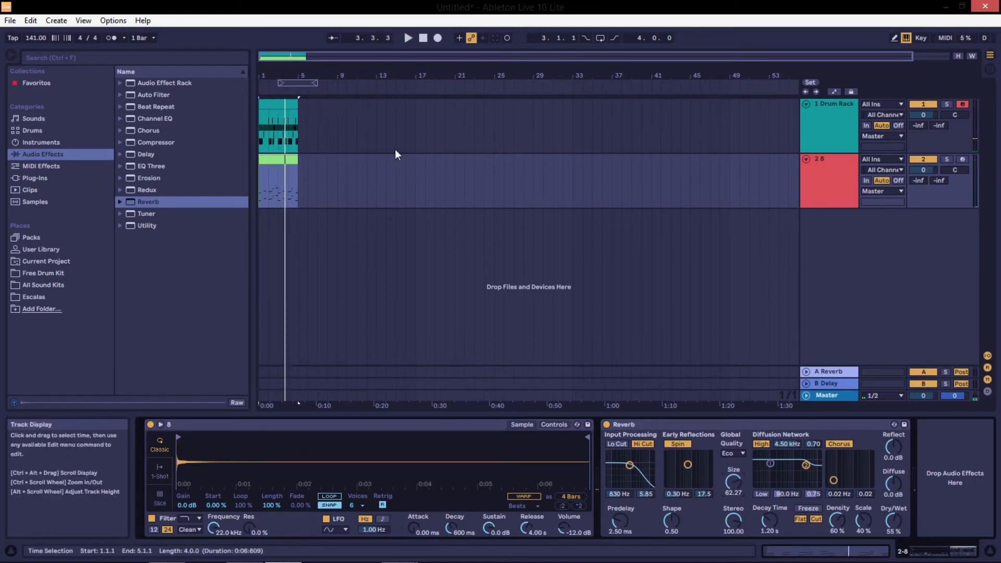
Move the drum clip to start at bar 9 and duplicate the melody clip twice to fill the bars up to 13.
left_click(273, 105)
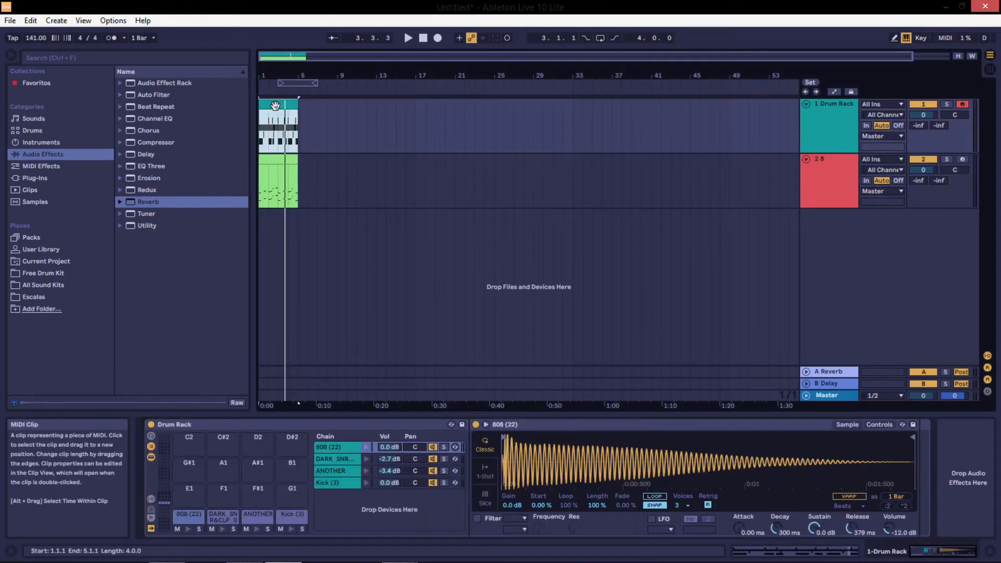
left_click_drag(280, 106, 351, 106)
left_click(286, 166)
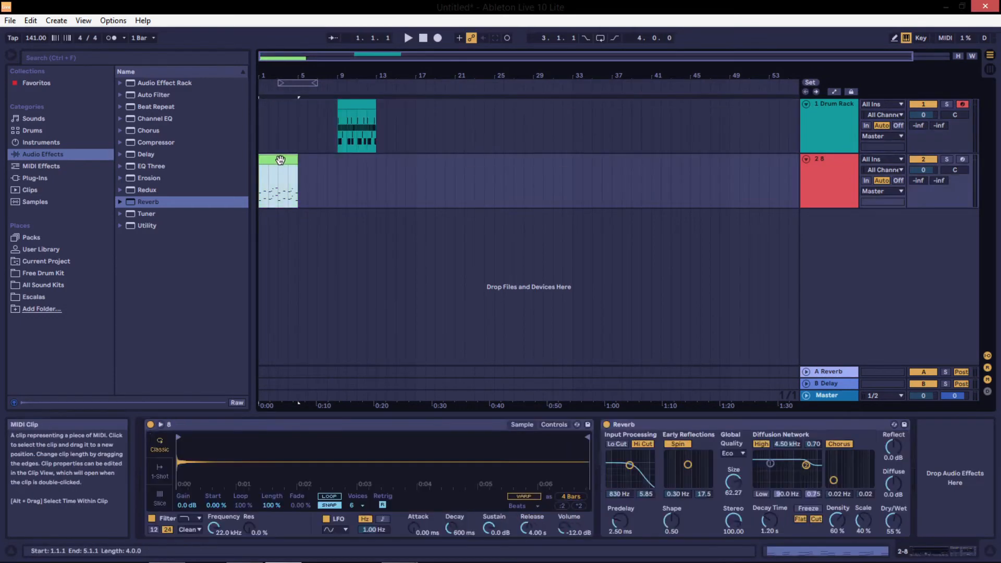
key("ctrl+d")
key("ctrl+d")
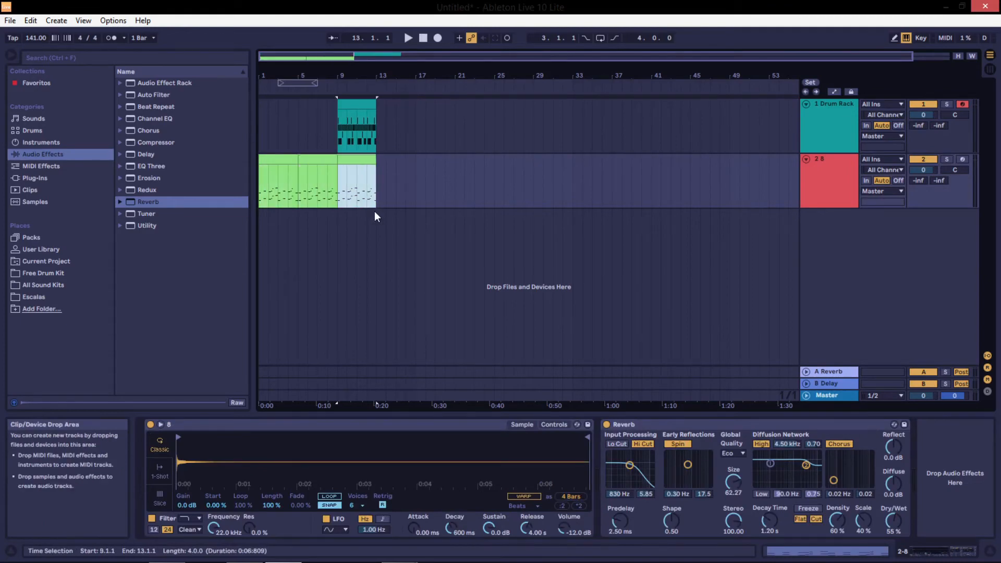
Duplicate the drum and melody clips at bar 9 together three times, extending both tracks to bar 25.
left_click(358, 124)
left_click(352, 159)
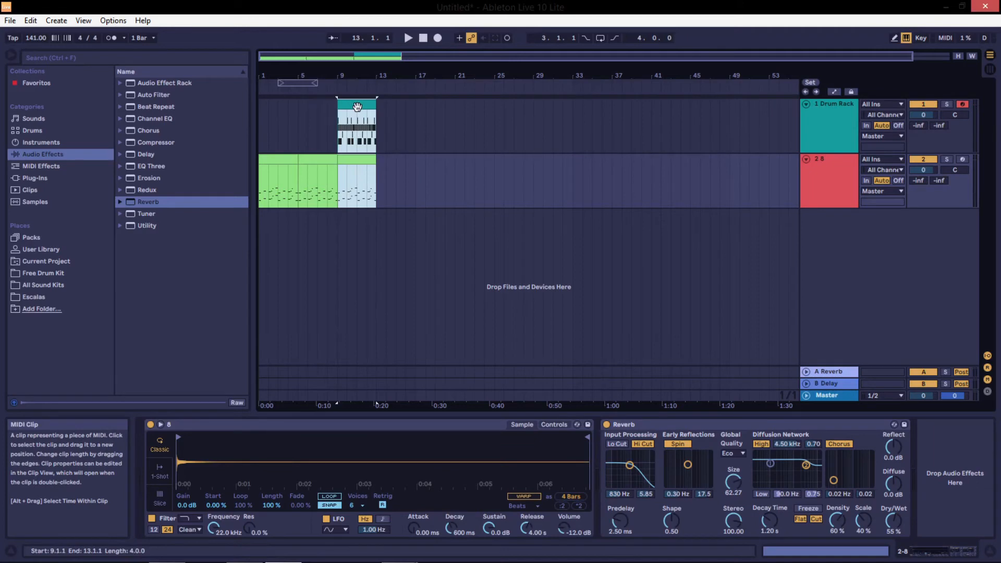
key("ctrl+d")
key("ctrl+d")
key("ctrl+d")
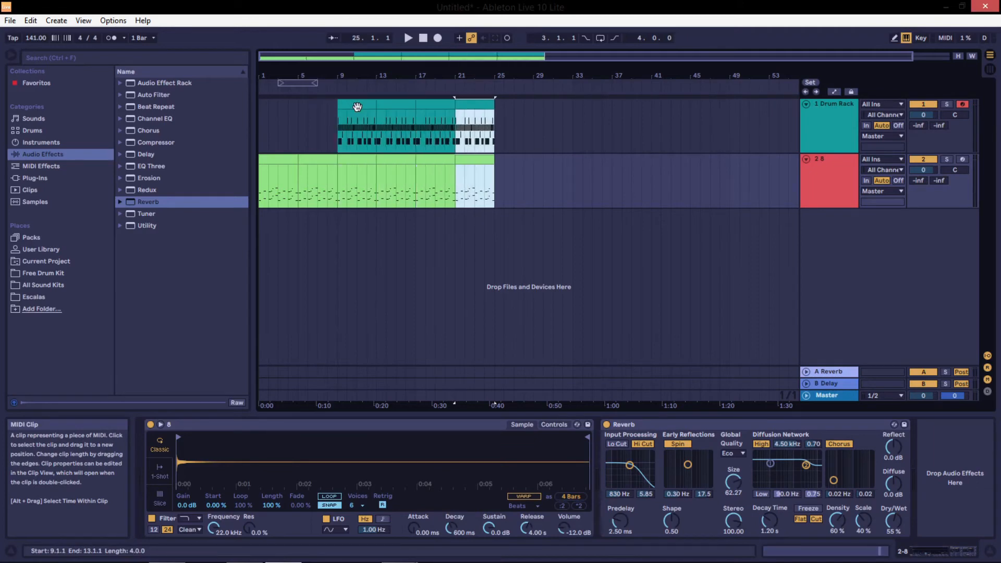
Play the arrangement from the beginning and review the melody track's notes and devices.
left_click(426, 38)
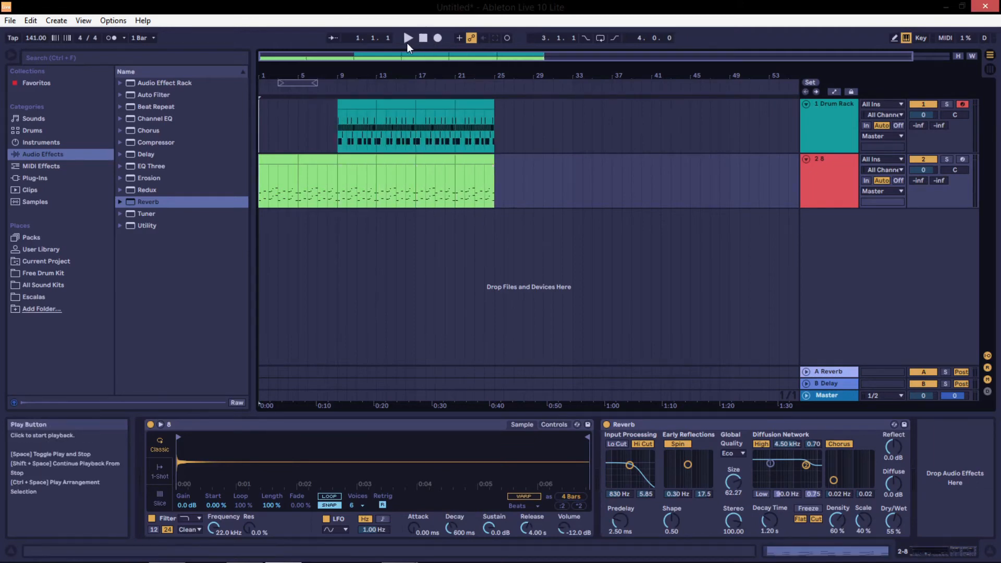
left_click(408, 40)
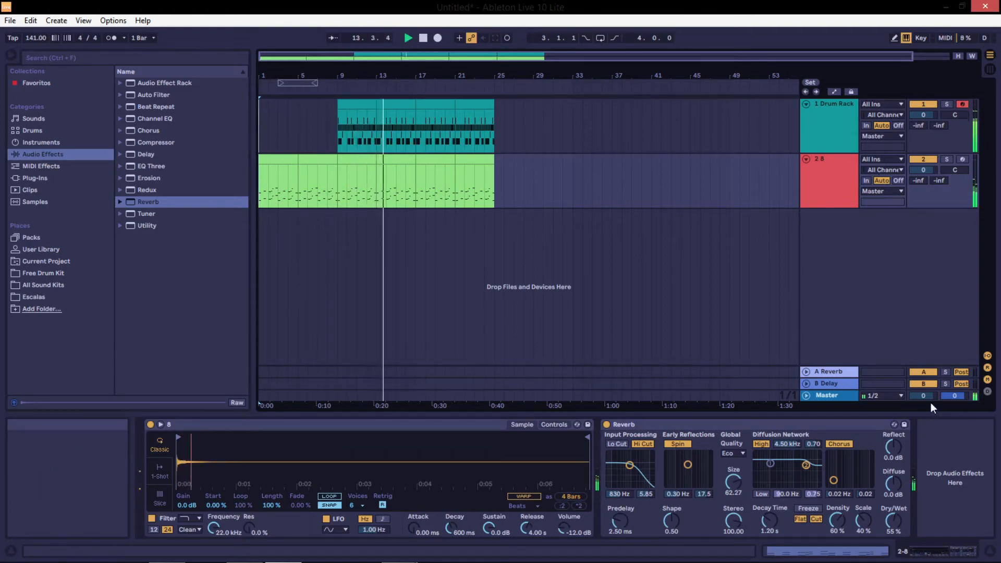
left_click(834, 551)
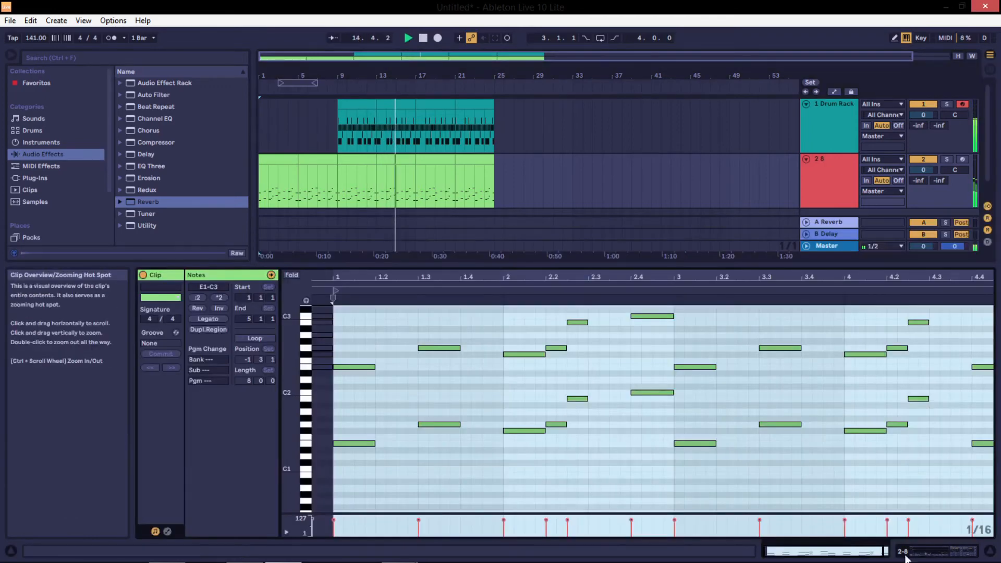
left_click(906, 552)
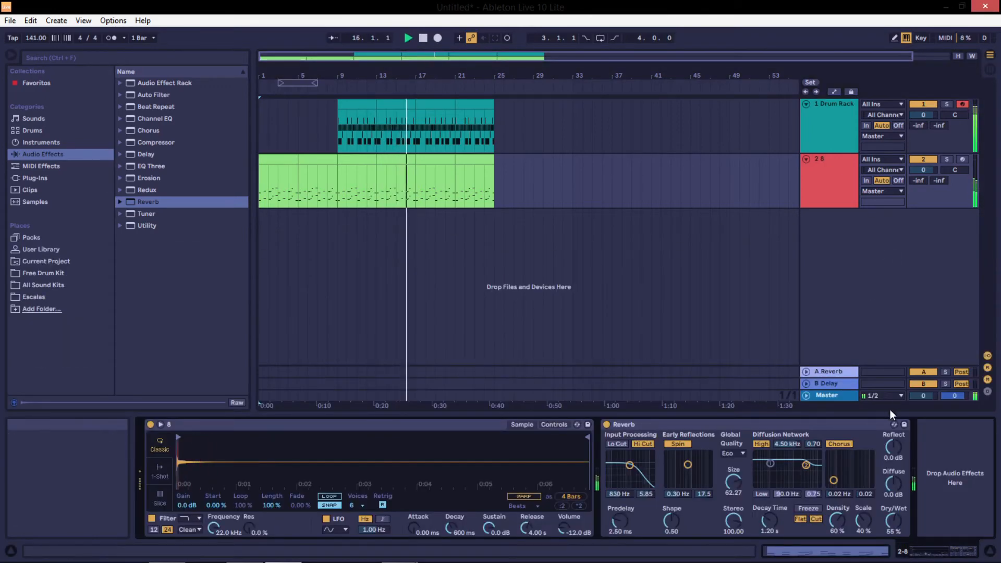
key("space")
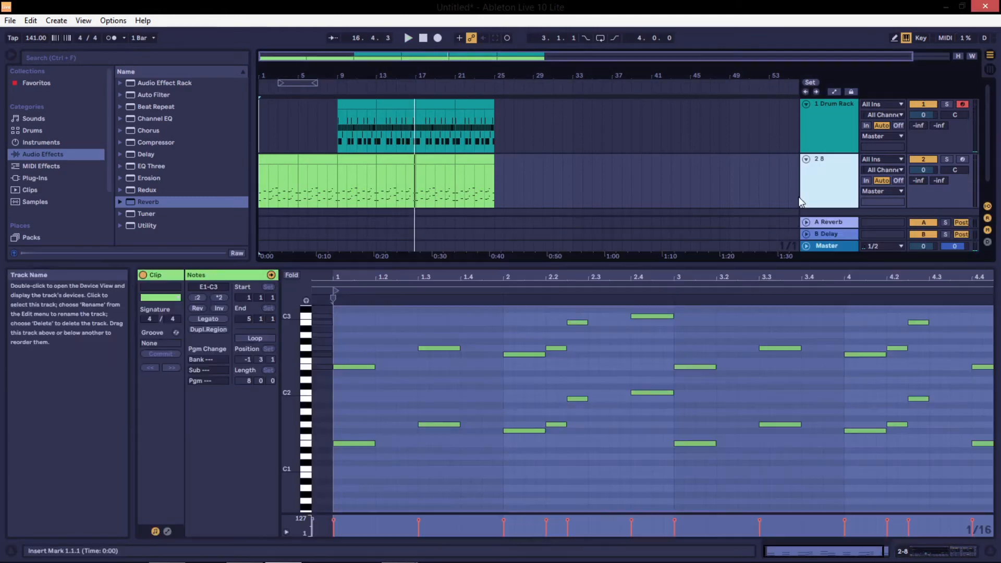
Insert a new MIDI track below the melody track.
left_click(801, 196)
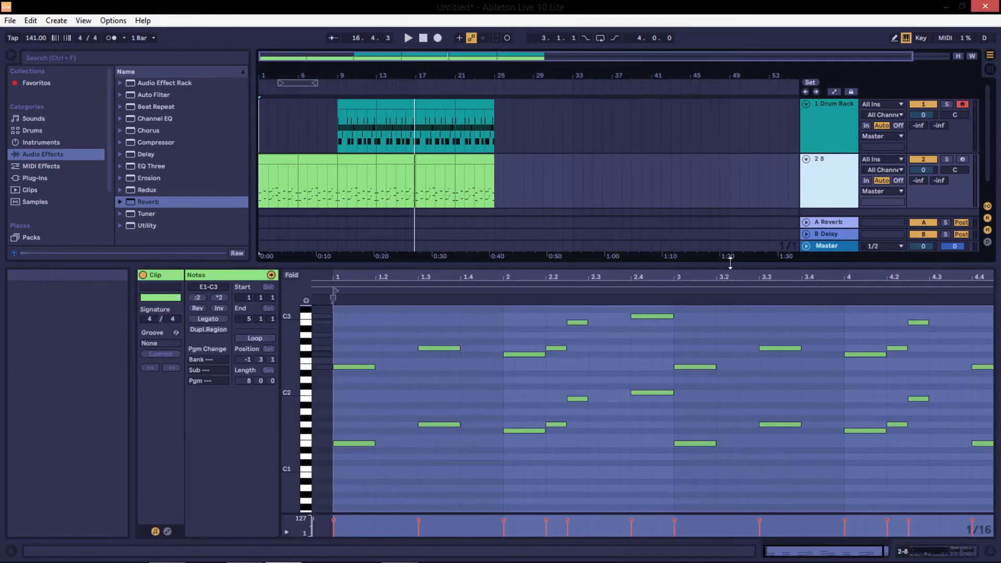
left_click_drag(731, 264, 737, 277)
right_click(820, 213)
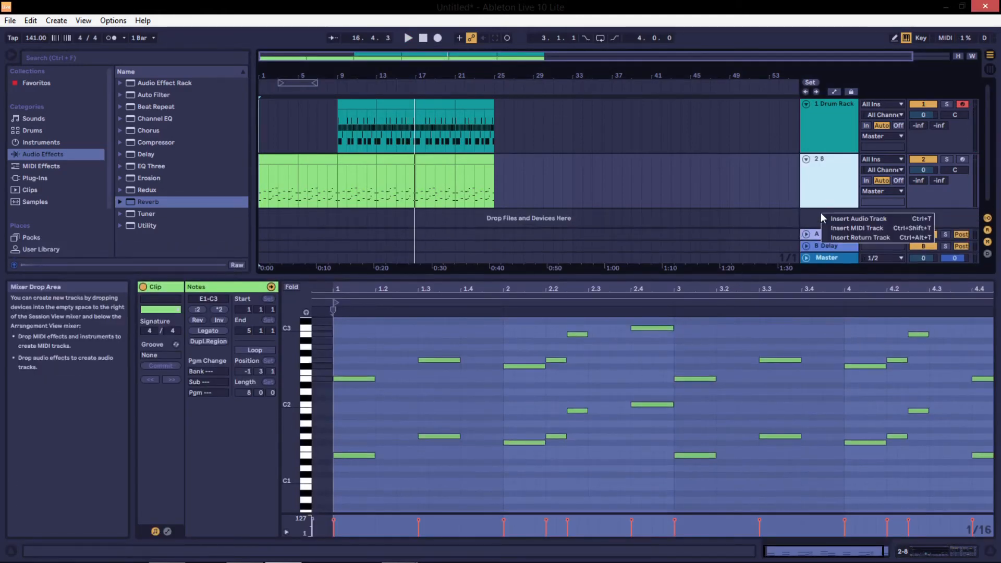
left_click(835, 228)
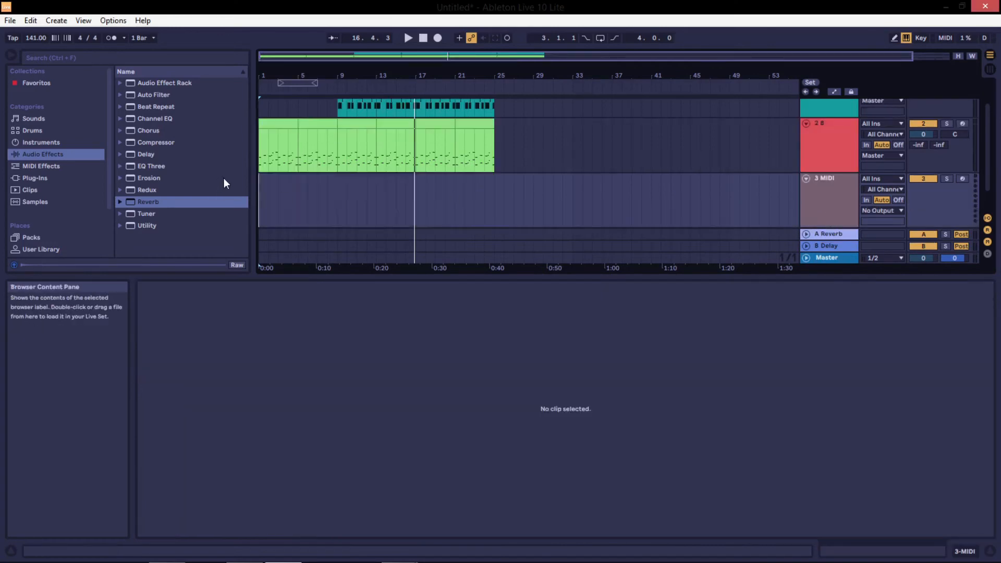
Place the E minor scale clip (E.alc) from Escalas at bar 1 of the new MIDI track and shorten it to four bars.
scroll(47, 238, "down", 2)
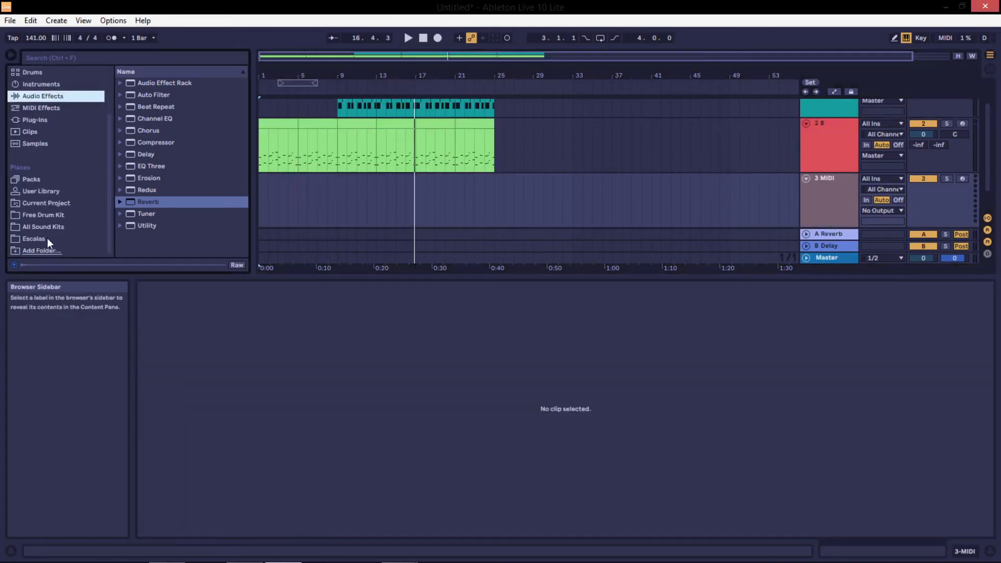
left_click(46, 238)
scroll(164, 193, "down", 3)
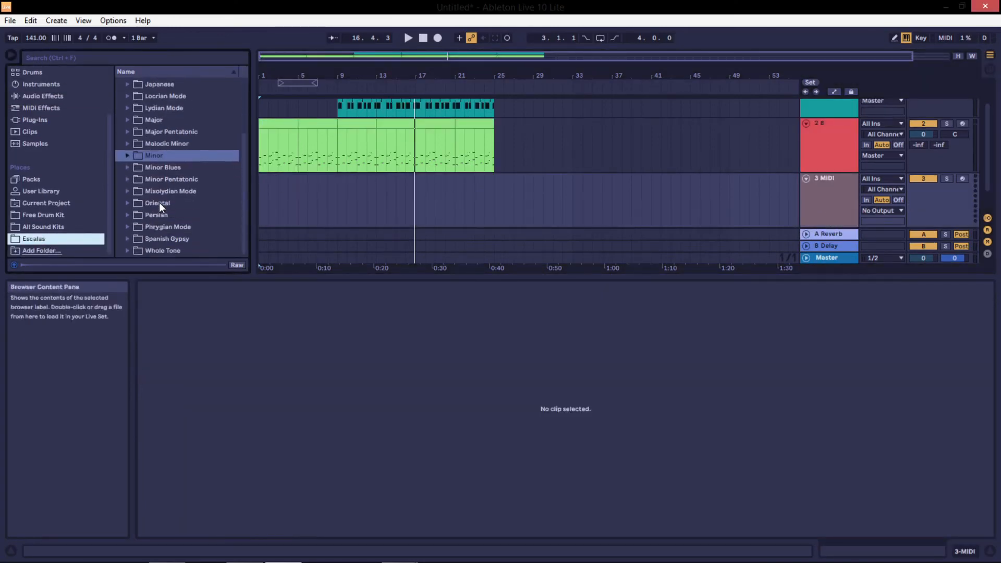
left_click(127, 156)
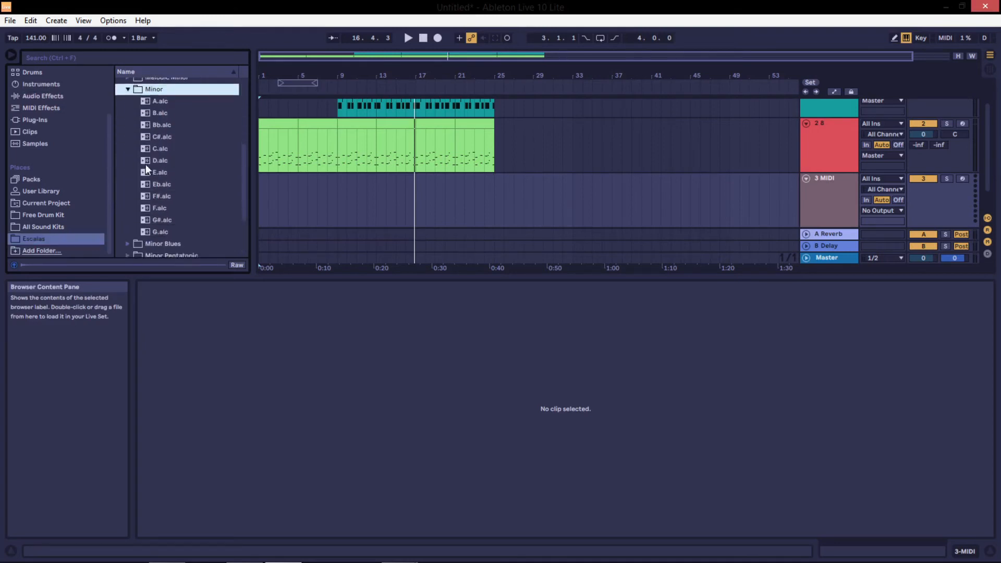
left_click(153, 173)
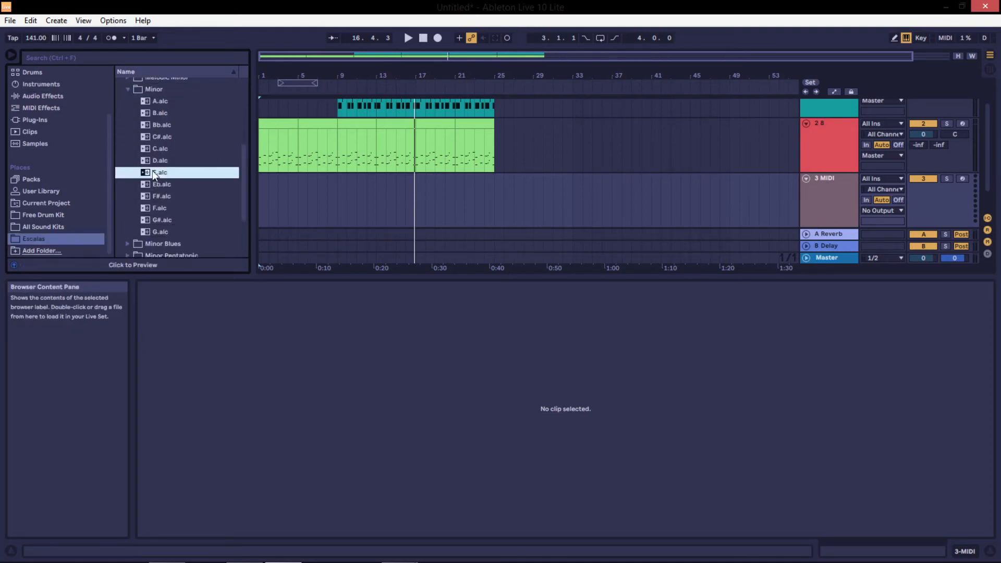
left_click_drag(143, 172, 262, 177)
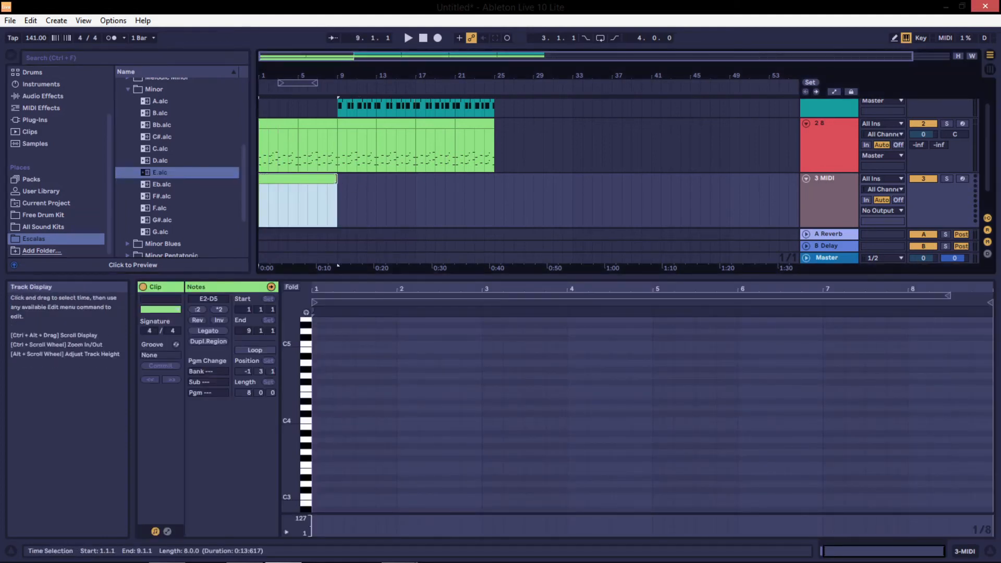
left_click_drag(338, 178, 298, 178)
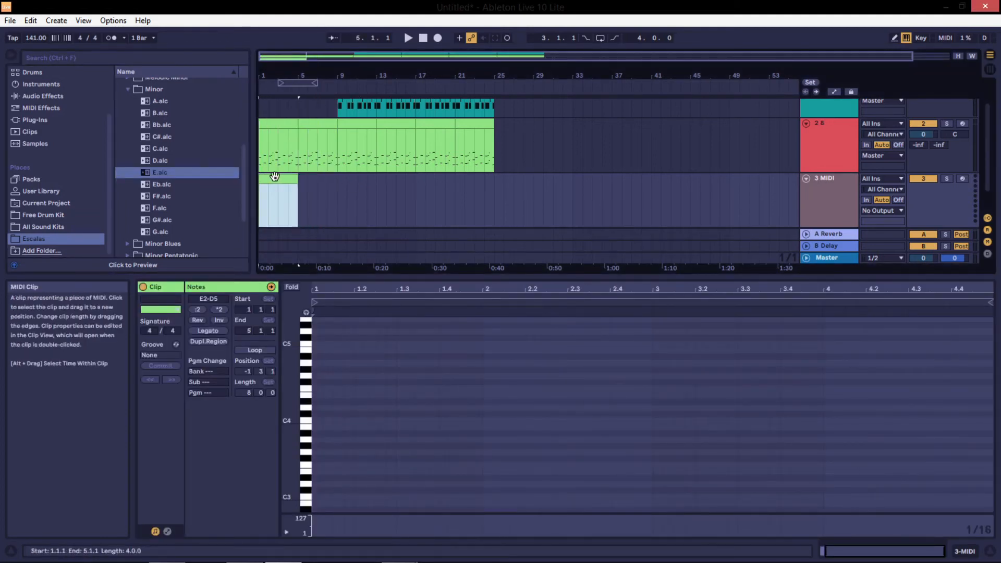
Load the Ethnic sample 5.wav from All Sound Kits as the instrument of the new MIDI track.
double_click(275, 177)
double_click(829, 207)
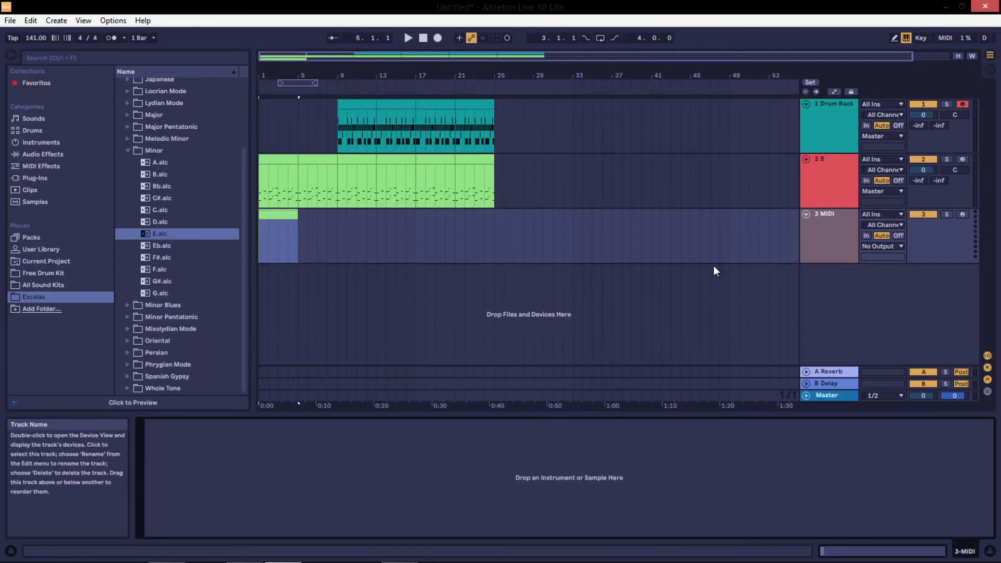
left_click(41, 284)
left_click(162, 177)
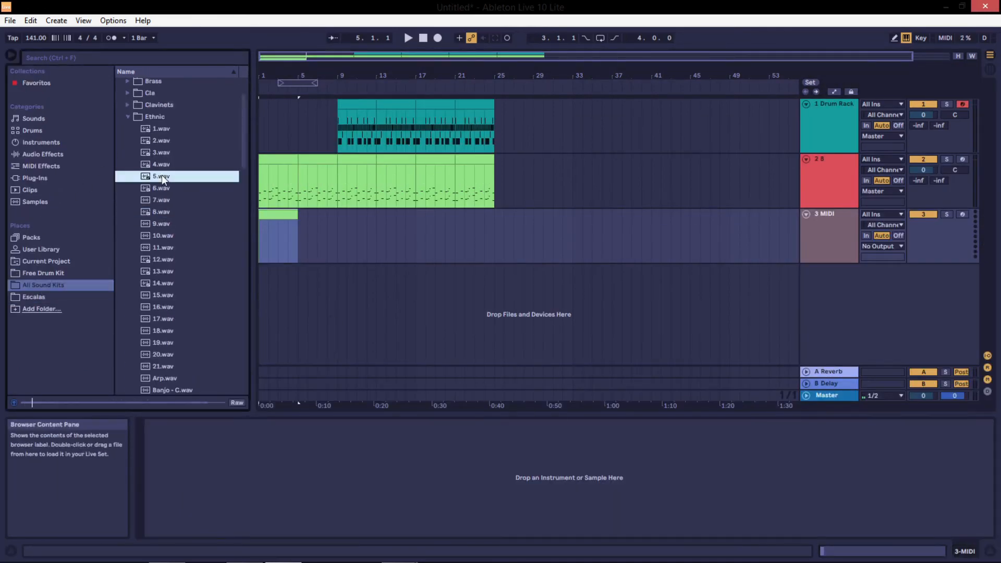
left_click_drag(166, 177, 291, 459)
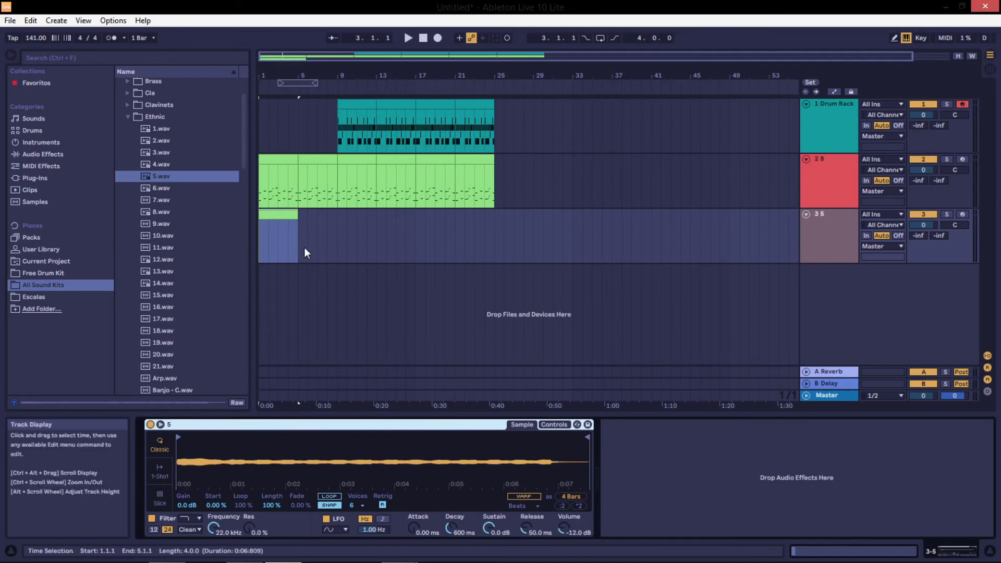
Add an E2 note at the start of the third track's clip and solo that track for playback.
left_click(278, 215)
double_click(278, 215)
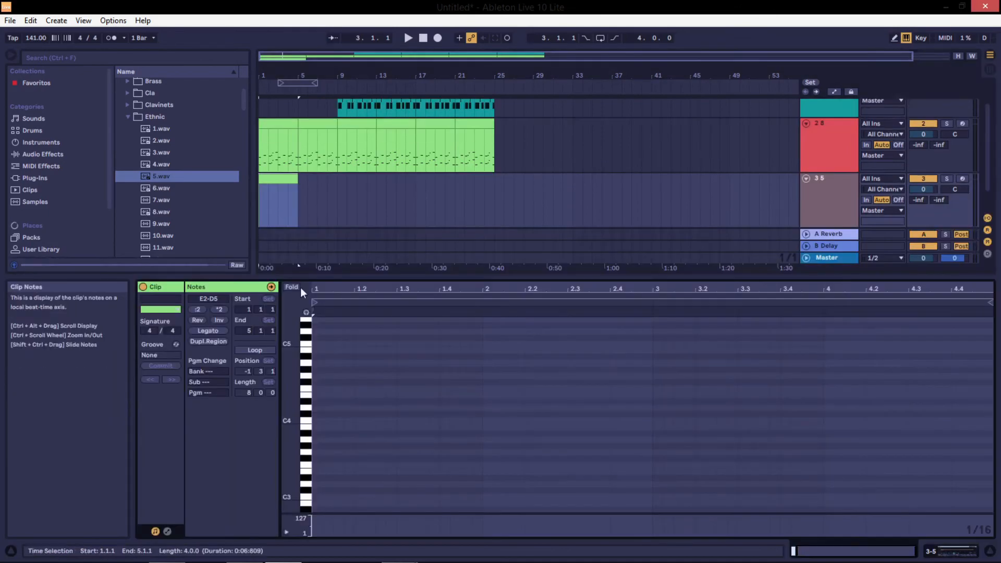
left_click(328, 325)
scroll(371, 418, "down", 6)
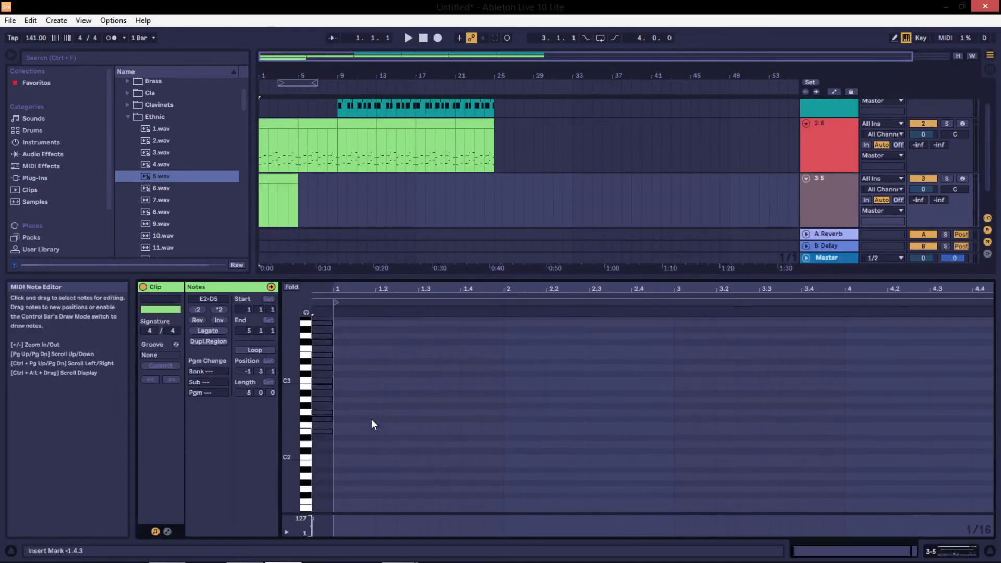
double_click(337, 431)
key("space")
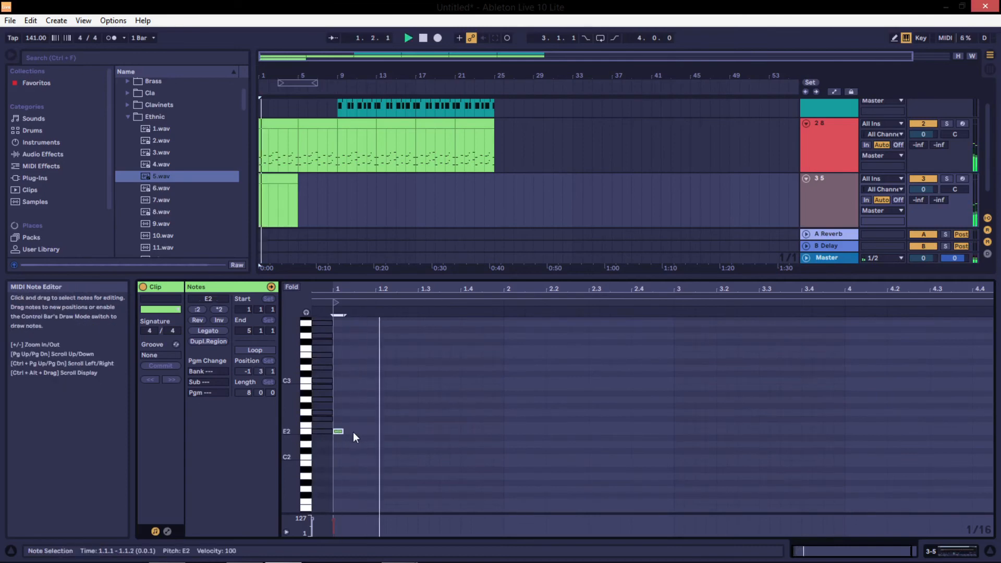
key("space")
left_click(945, 181)
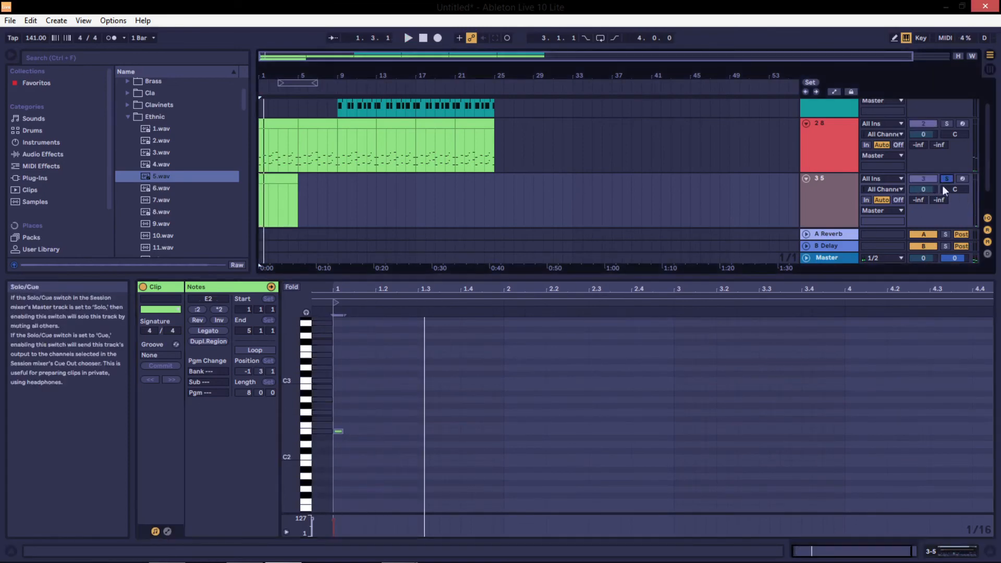
key("space")
Lengthen the E2 note to three beats, add a one-beat G2 note at 1.4, and play the phrase.
left_click_drag(342, 431, 483, 429)
scroll(473, 417, "up", 1)
key("space")
key("space")
key("space")
double_click(465, 429)
key("space")
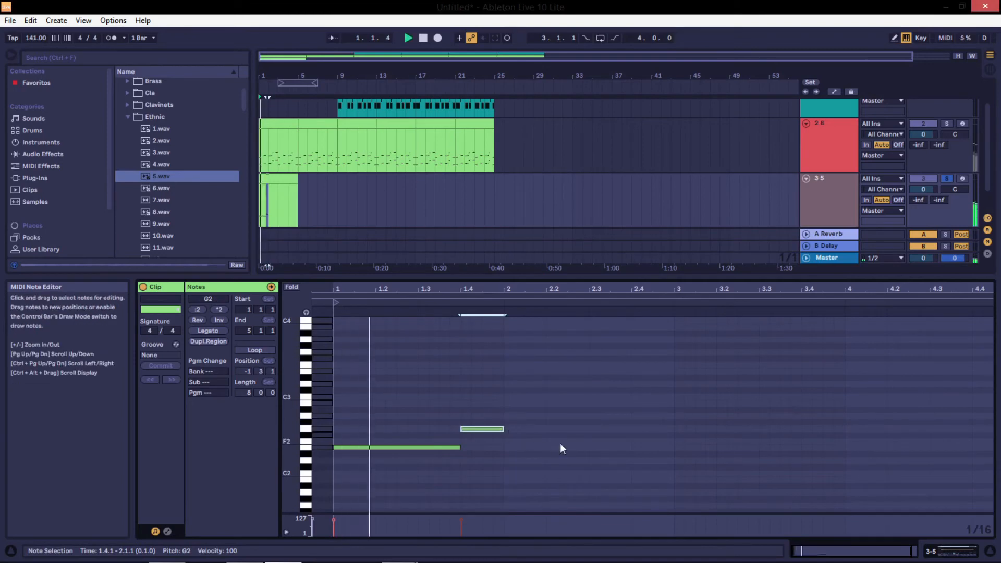
key("space")
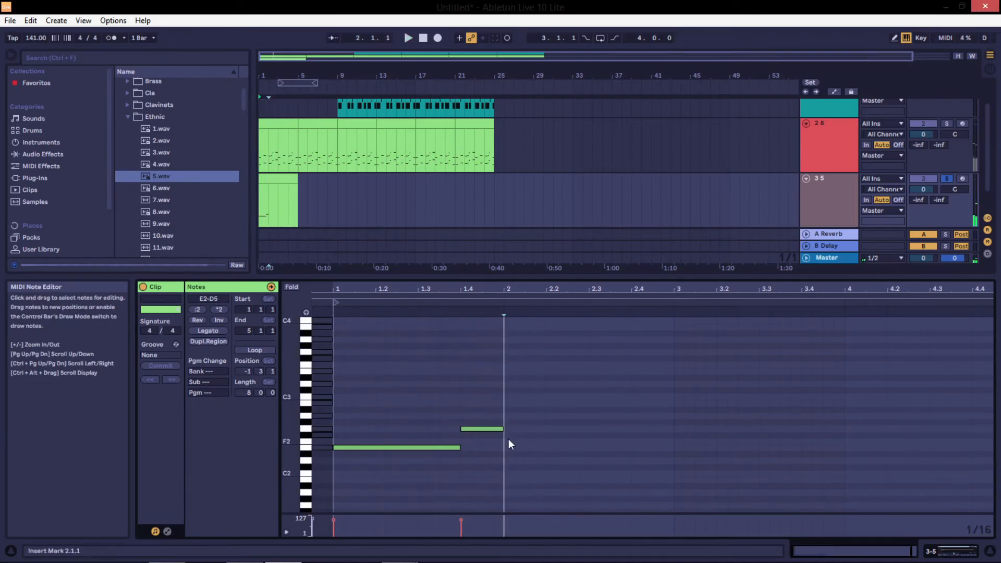
Add a three-beat F#2 note at bar 2 and a C3 note at 2.4.
double_click(511, 435)
left_click_drag(511, 439, 629, 434)
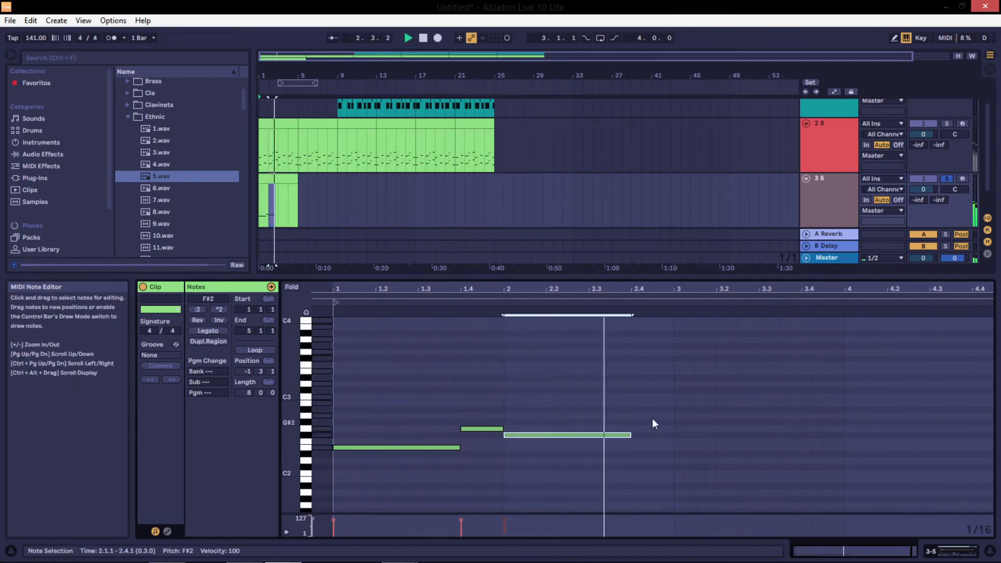
key("space")
double_click(636, 398)
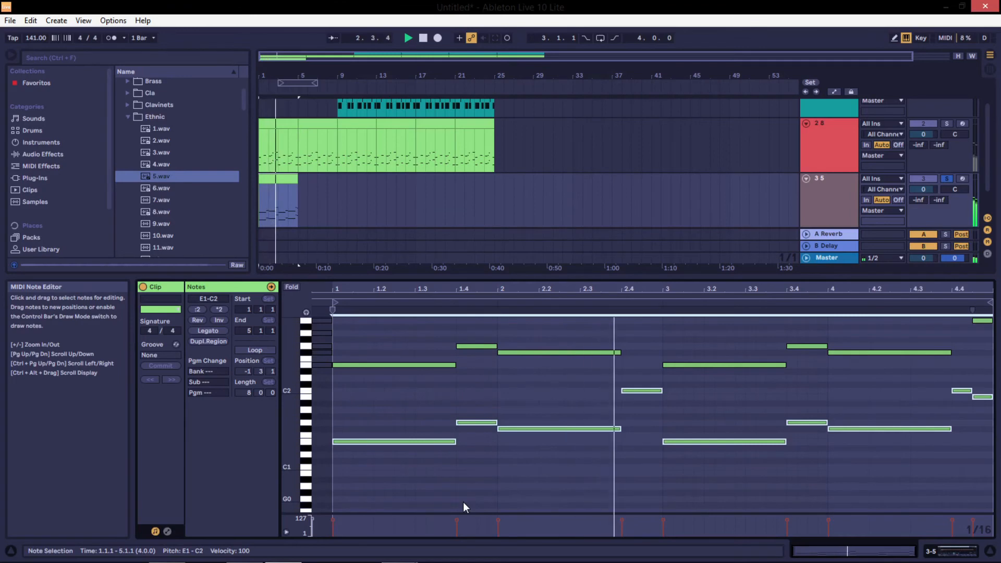
scroll(463, 506, "up", 3)
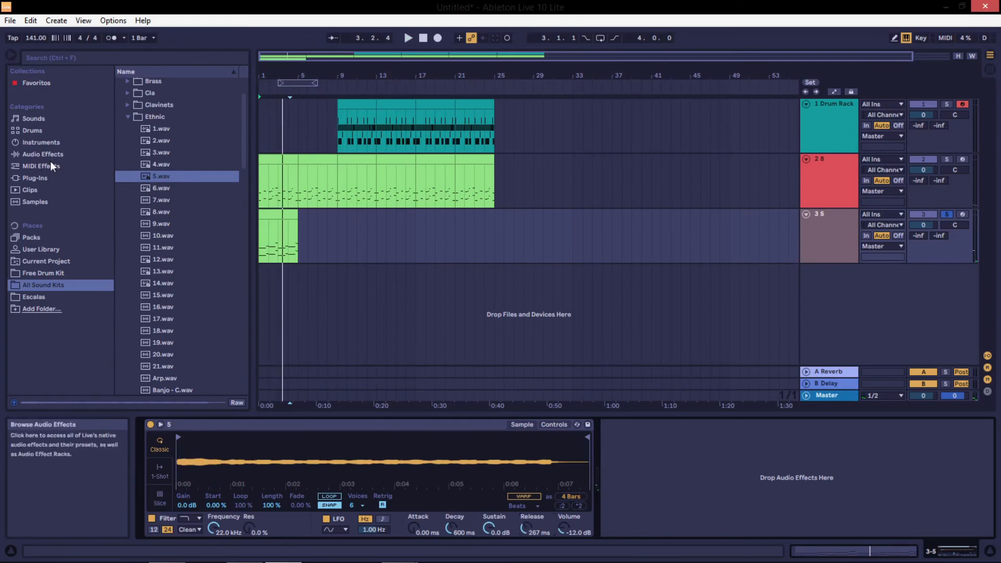
Insert the Acon Digital VerberateBasic2 reverb after the sampler on the third track.
left_click(47, 178)
left_click(129, 97)
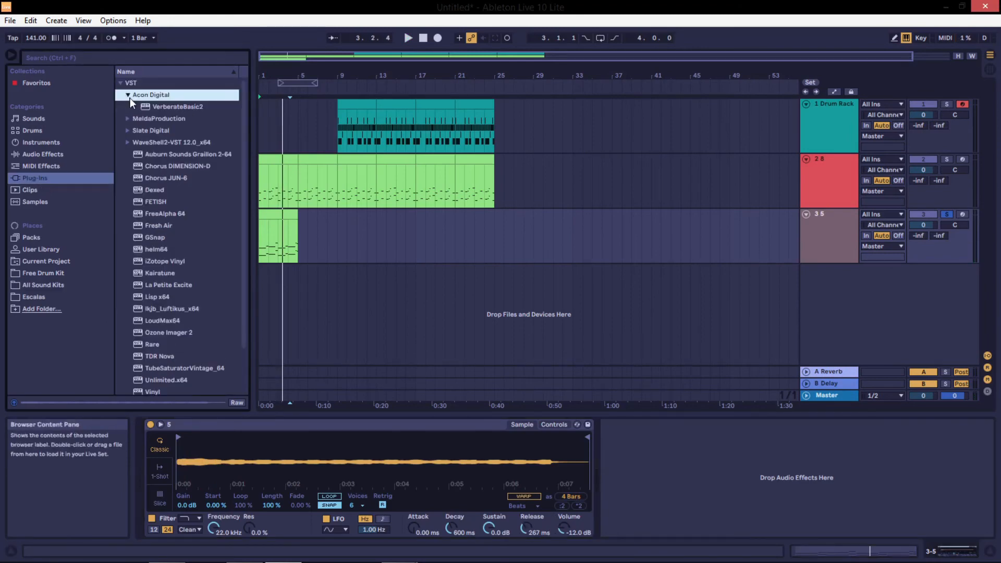
left_click(161, 107)
left_click_drag(619, 458, 621, 456)
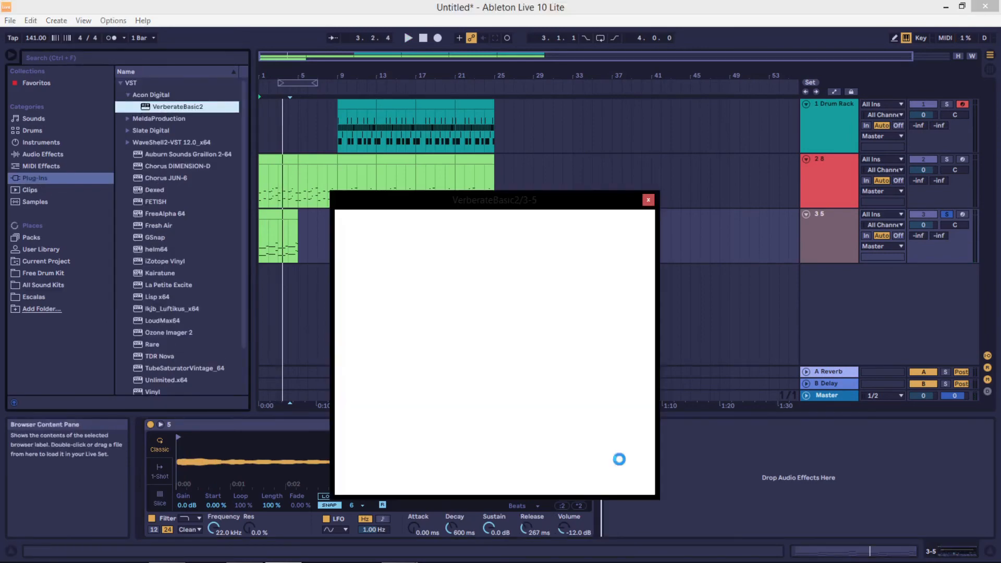
Set the reverb to Plate with a 34.0% mix while listening, and close its window.
key("space")
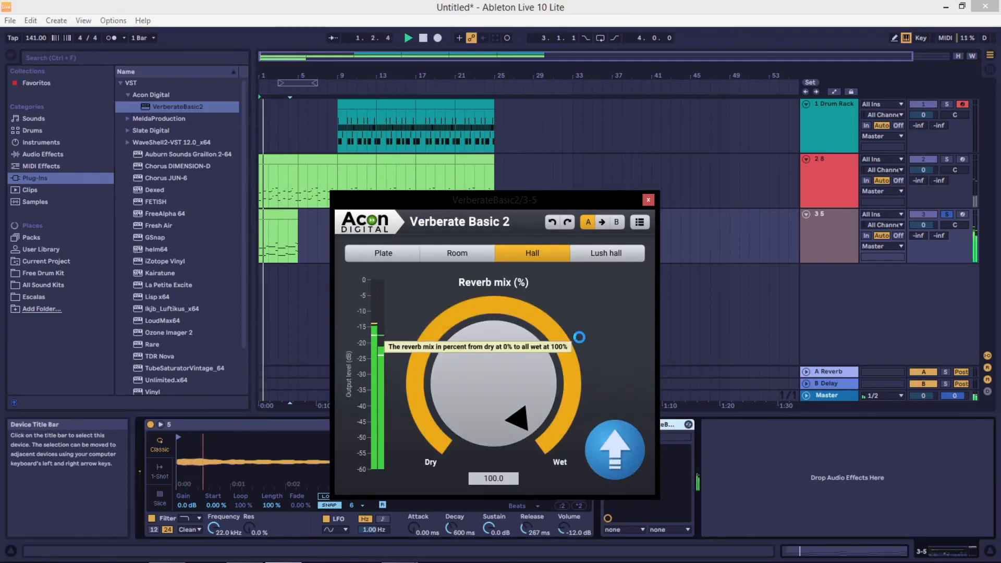
left_click_drag(536, 330, 521, 406)
left_click(458, 258)
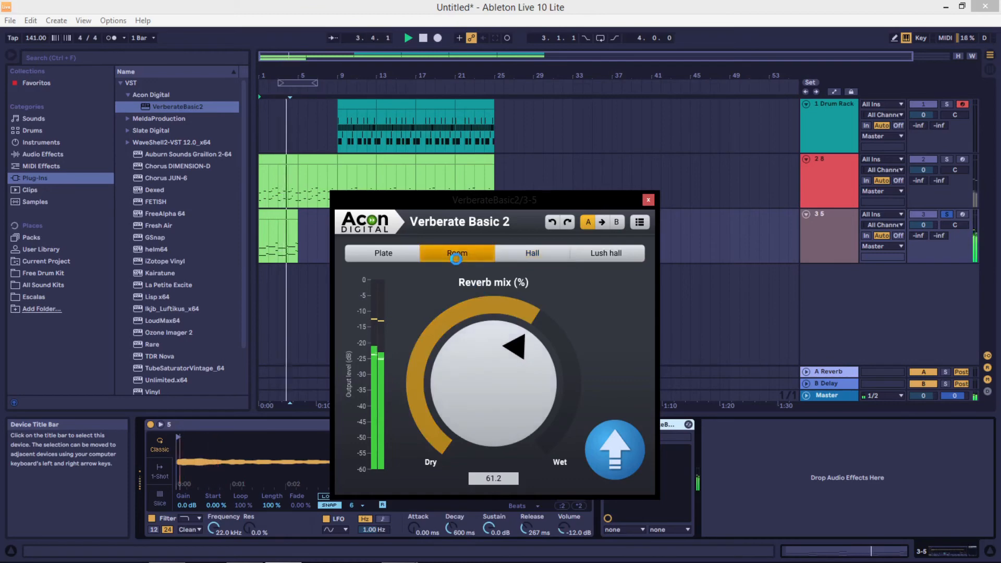
left_click(404, 256)
left_click_drag(511, 369, 511, 412)
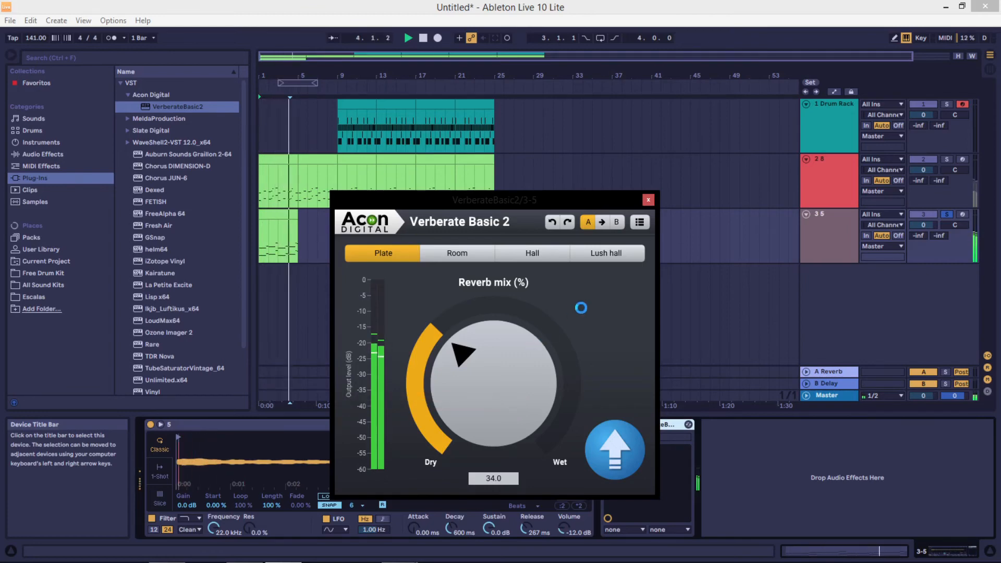
left_click(650, 199)
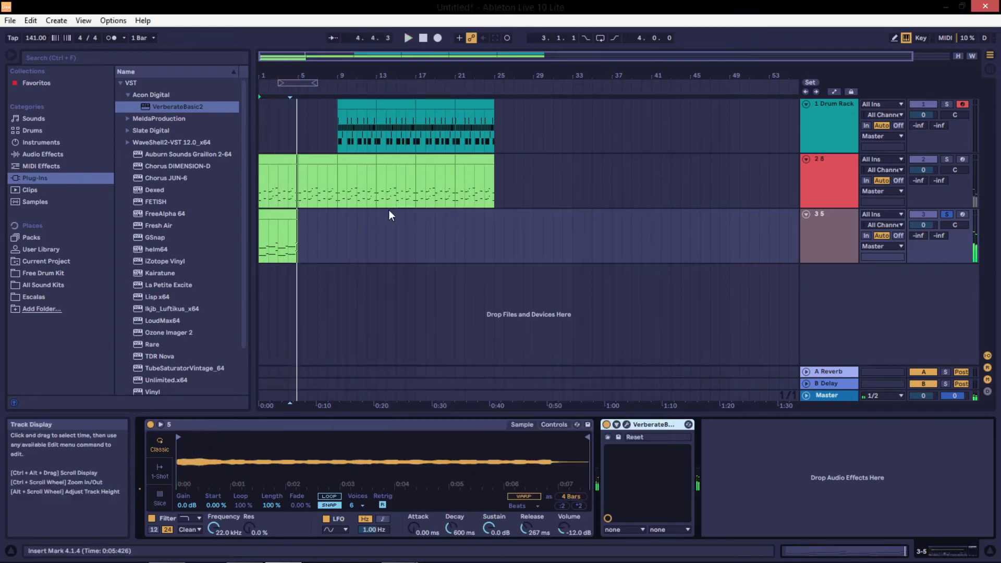
Lower the third track's sampler filter frequency to 856 Hz and compare the sound with the reverb bypassed and enabled.
left_click(274, 217)
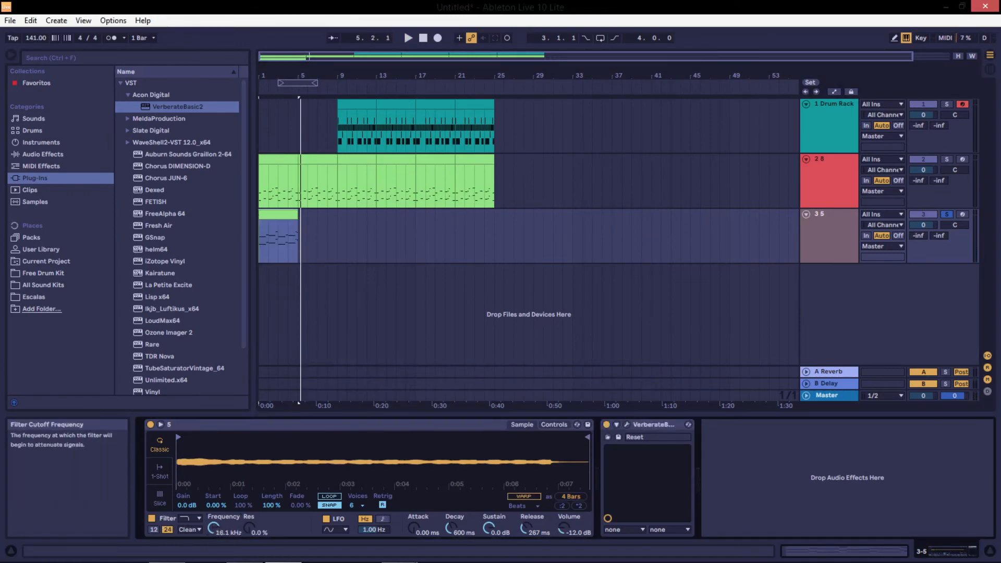
mouse_move(212, 528)
left_mouse_down()
mouse_move(213, 543)
mouse_move(214, 528)
left_mouse_up()
key("space")
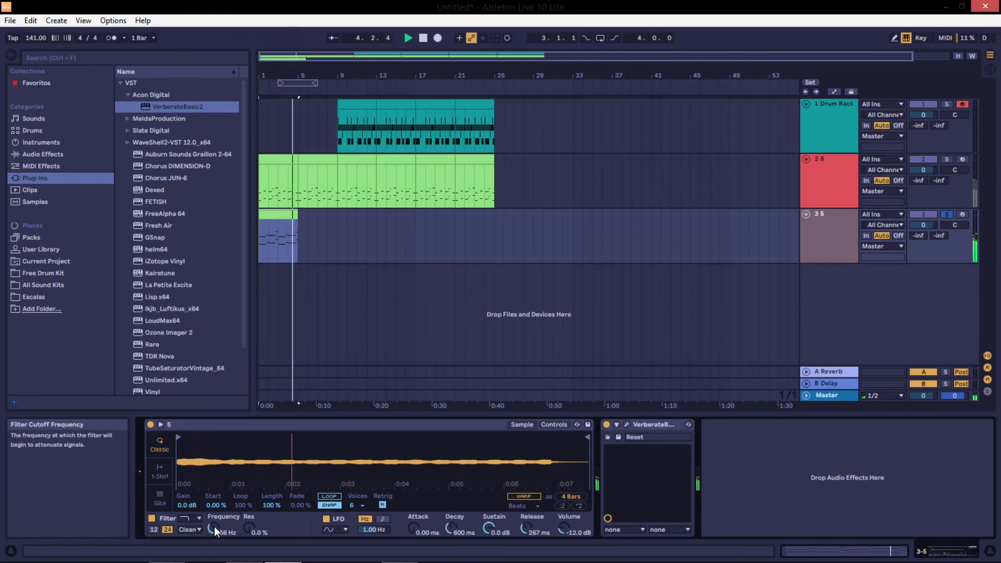
left_click(606, 425)
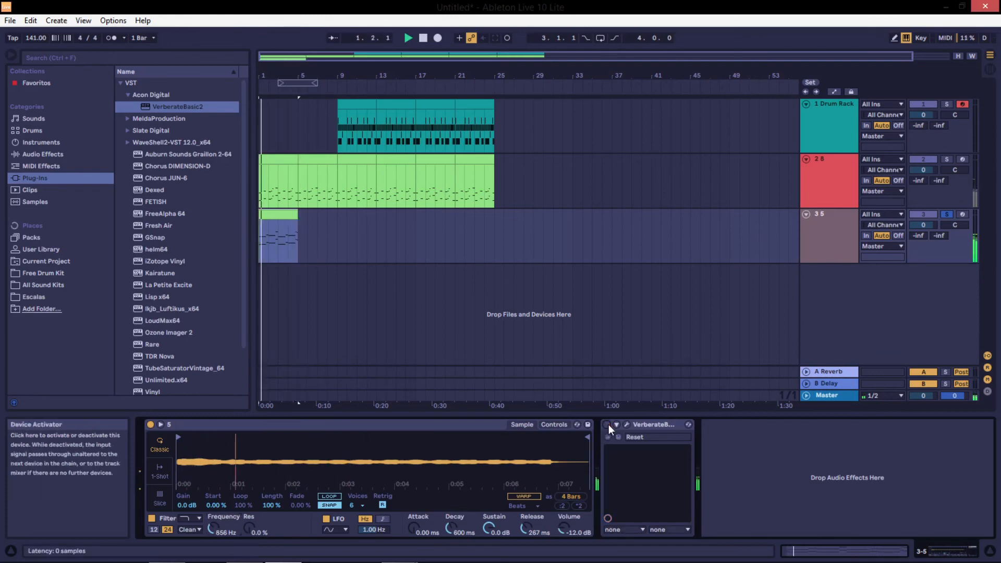
left_click(607, 424)
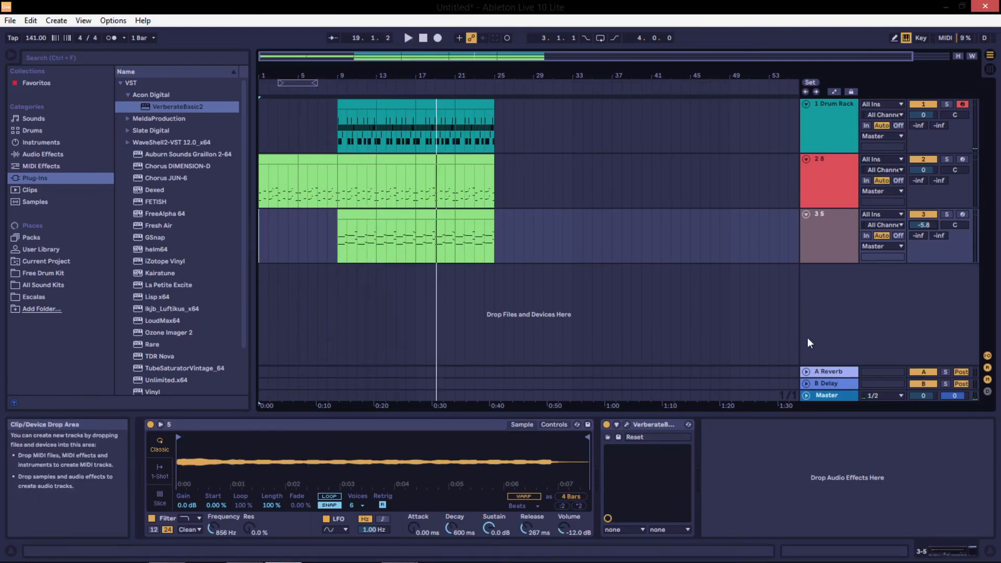
Insert Youlean Loudness Meter 2 on the Master track and shift its window aside.
left_click(831, 395)
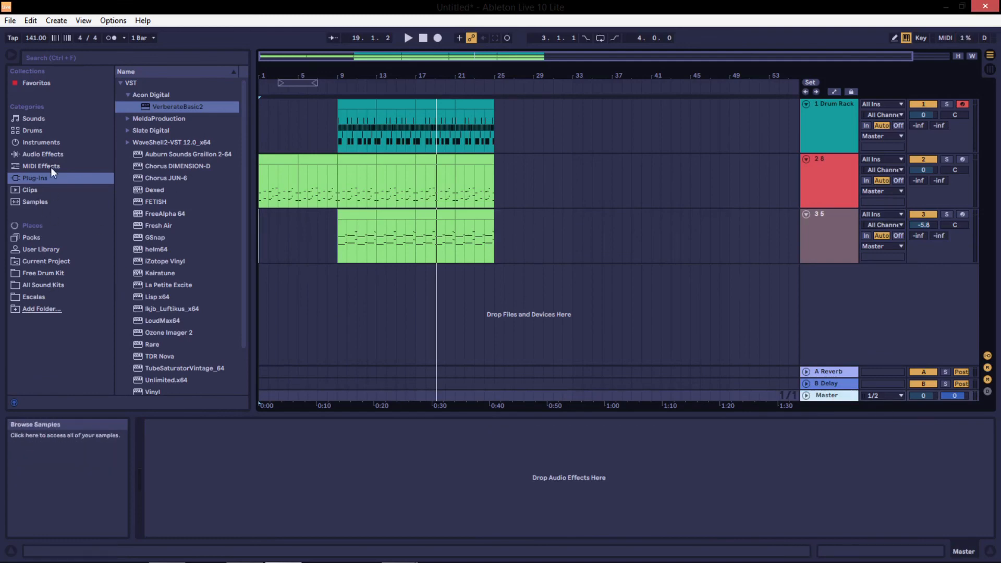
scroll(190, 286, "down", 3)
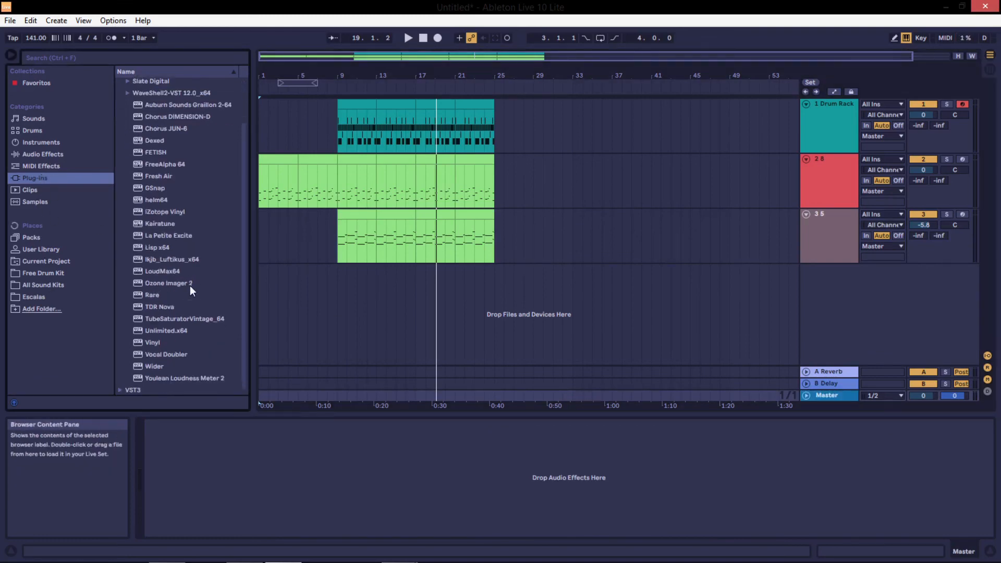
double_click(196, 378)
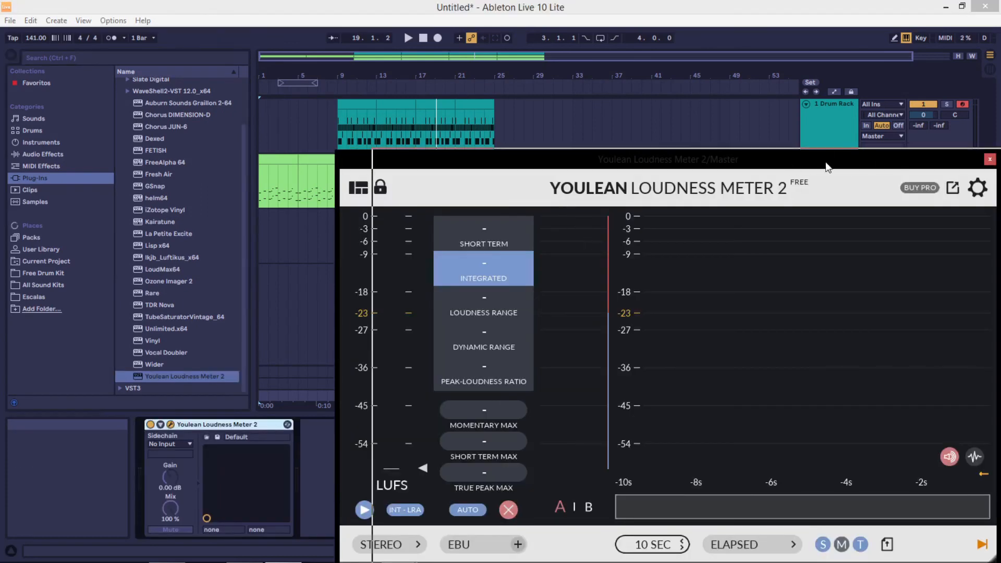
left_click_drag(831, 168, 868, 166)
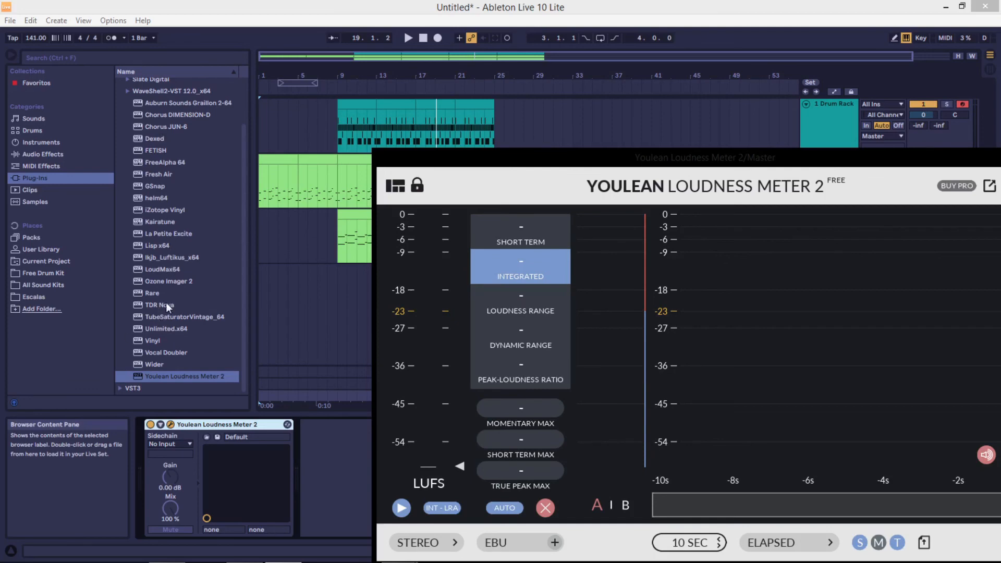
Insert the Unlimited.x64 limiter before the loudness meter on the Master track and set its threshold to -5.8 dB during playback.
left_click(164, 329)
double_click(183, 332)
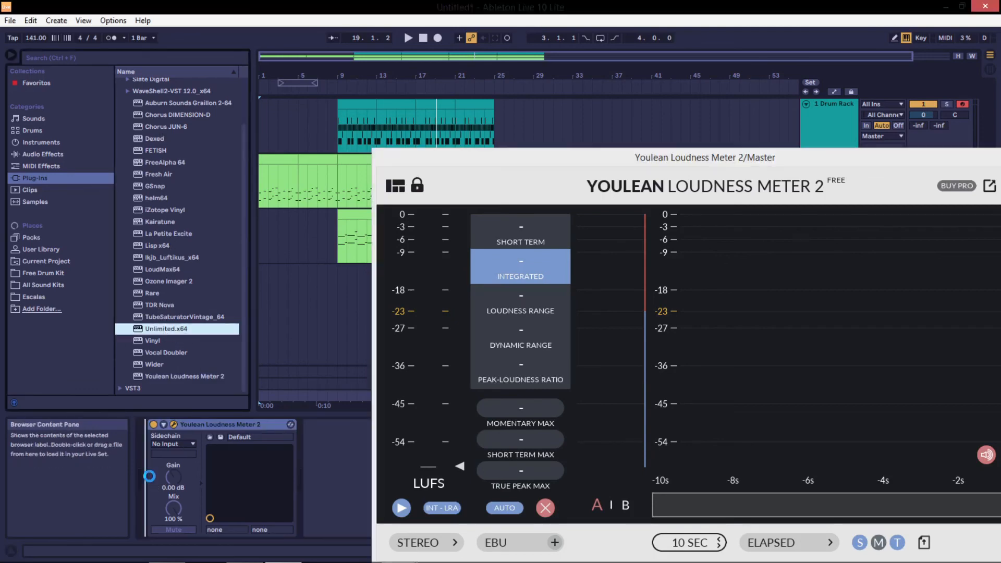
key("space")
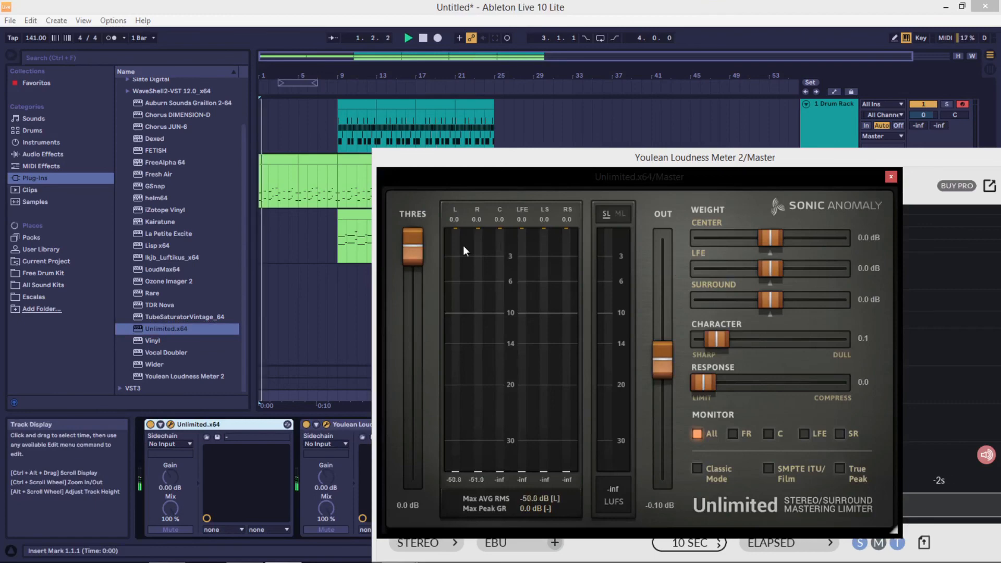
left_click_drag(414, 246, 419, 290)
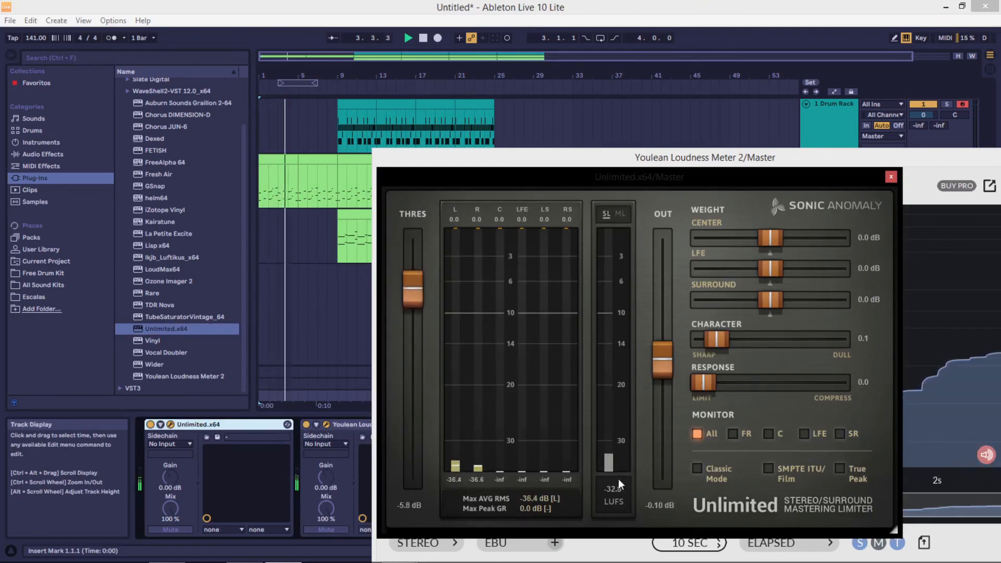
left_click(891, 177)
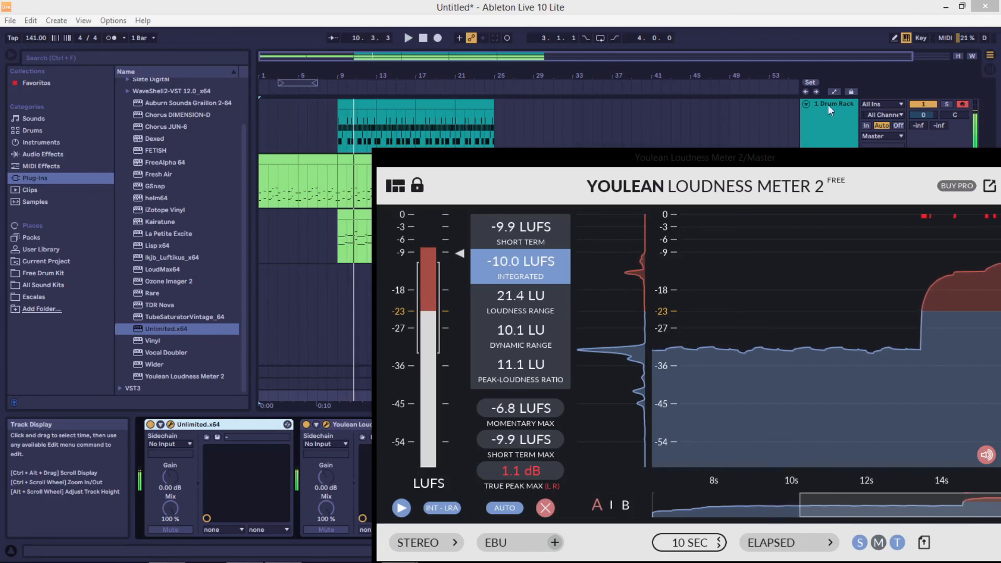
key("space")
Reset the Unlimited limiter's Response to 0.0 and raise its threshold to -3.9 dB during playback.
left_click(834, 122)
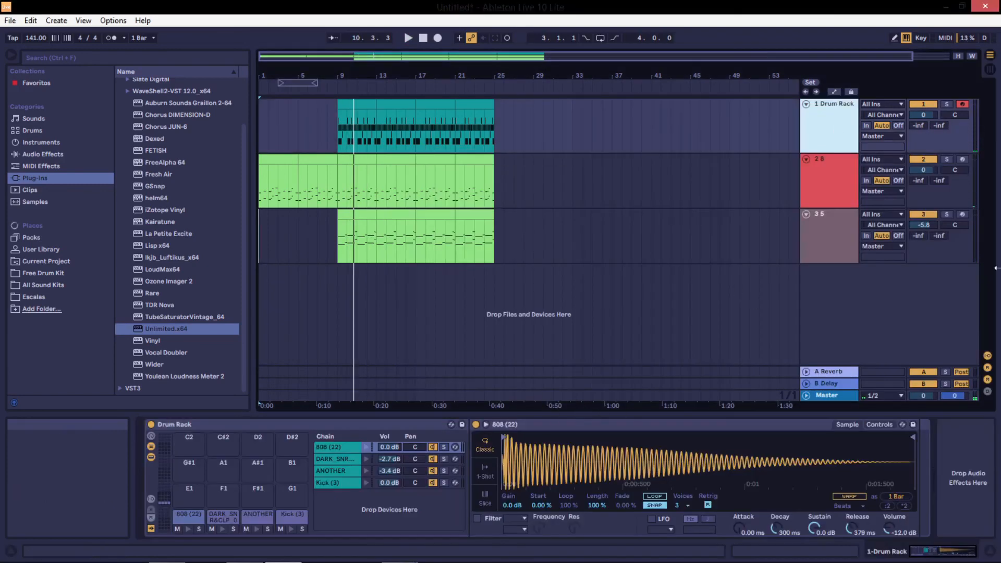
left_click(853, 394)
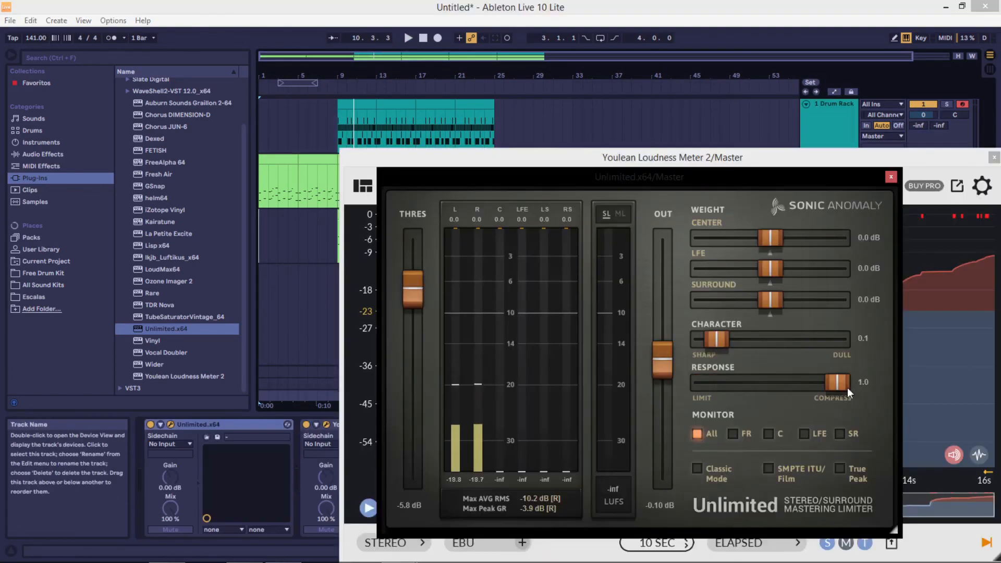
double_click(844, 388)
key("space")
left_click_drag(412, 287, 414, 274)
key("space")
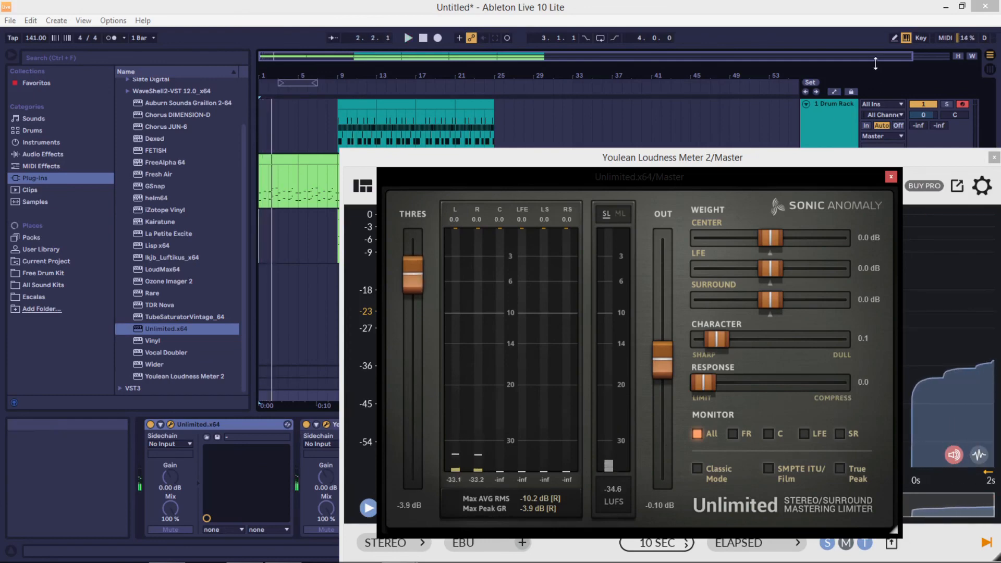
Set the DARK_SNR&CLP_0005 chain's volume in the Drum Rack to -3.7 dB.
left_click(833, 116)
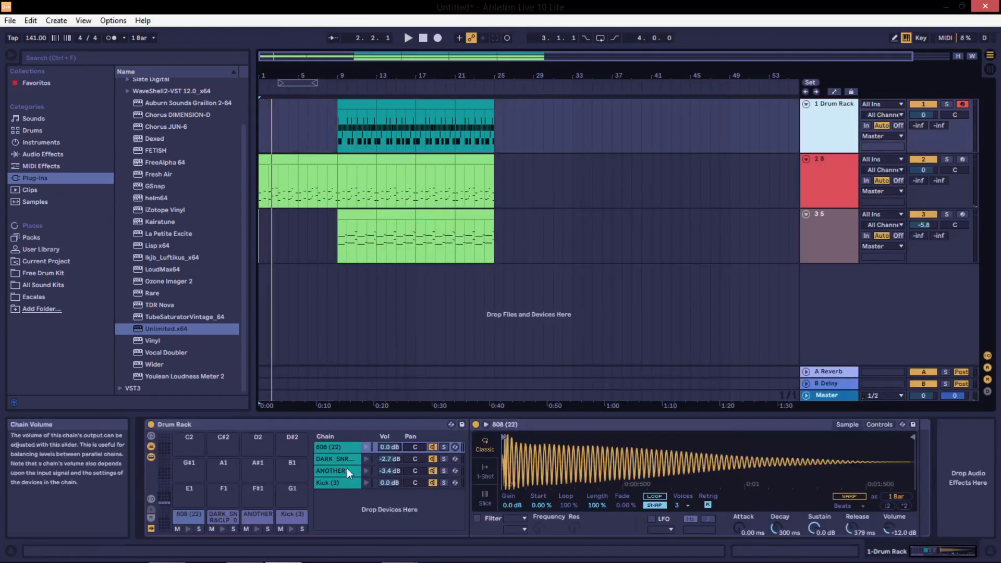
left_click_drag(386, 458, 386, 464)
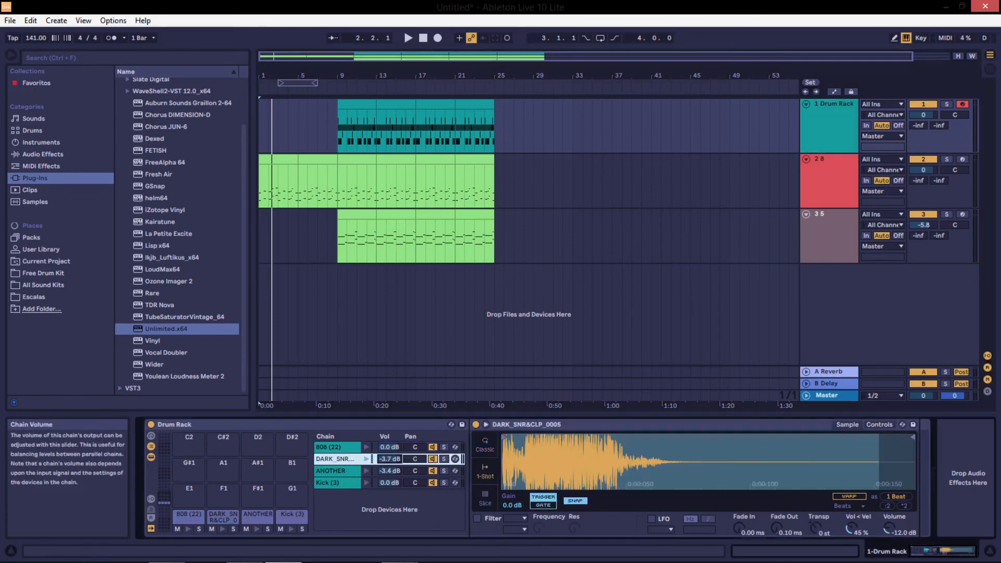
During playback, set the Drum Rack chain volumes to -4.3 dB for DARK_SNR&CLP_0005, -3.7 dB for 808 (22) and -0.2 dB for Kick (3).
key("space")
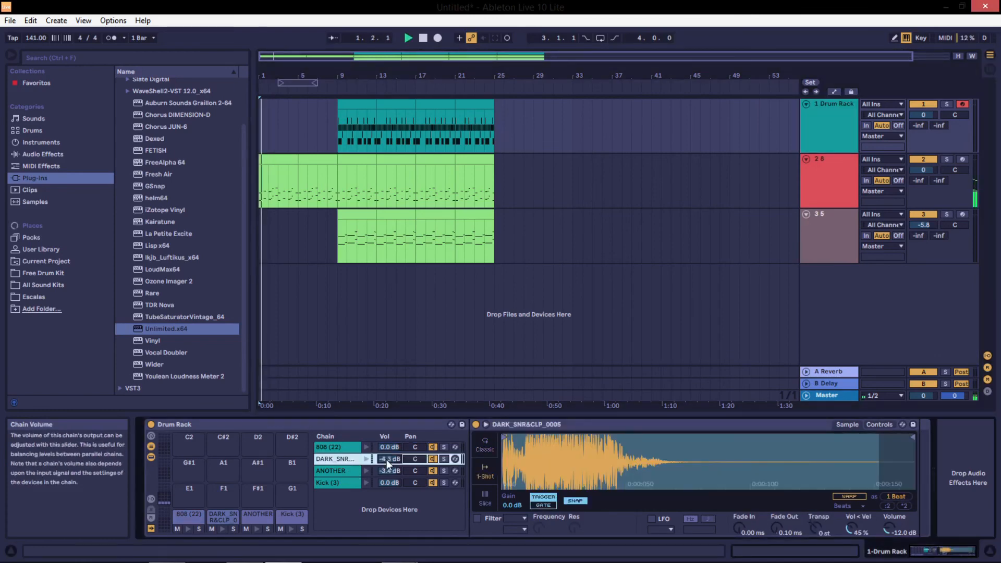
left_click(339, 87)
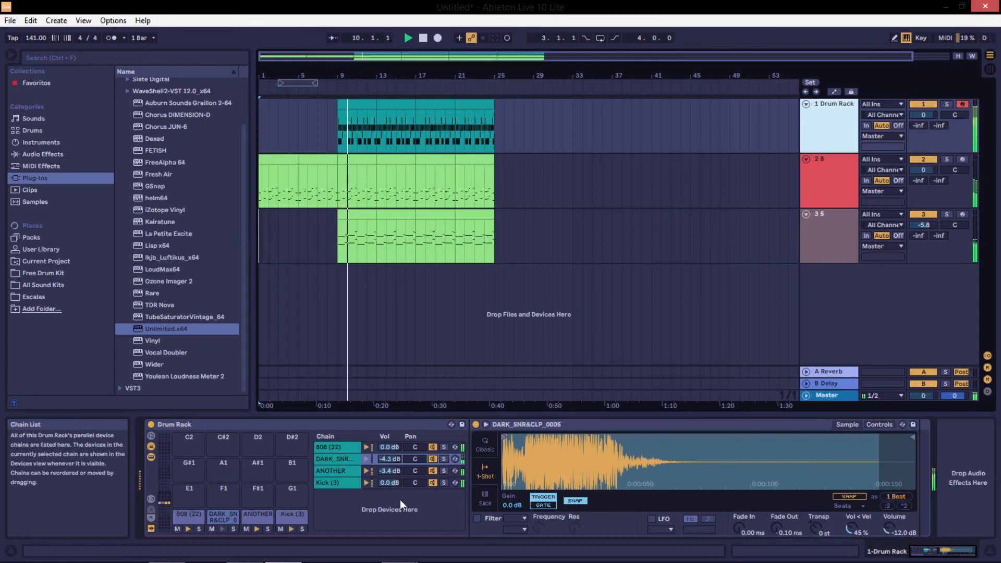
left_click_drag(389, 446, 389, 484)
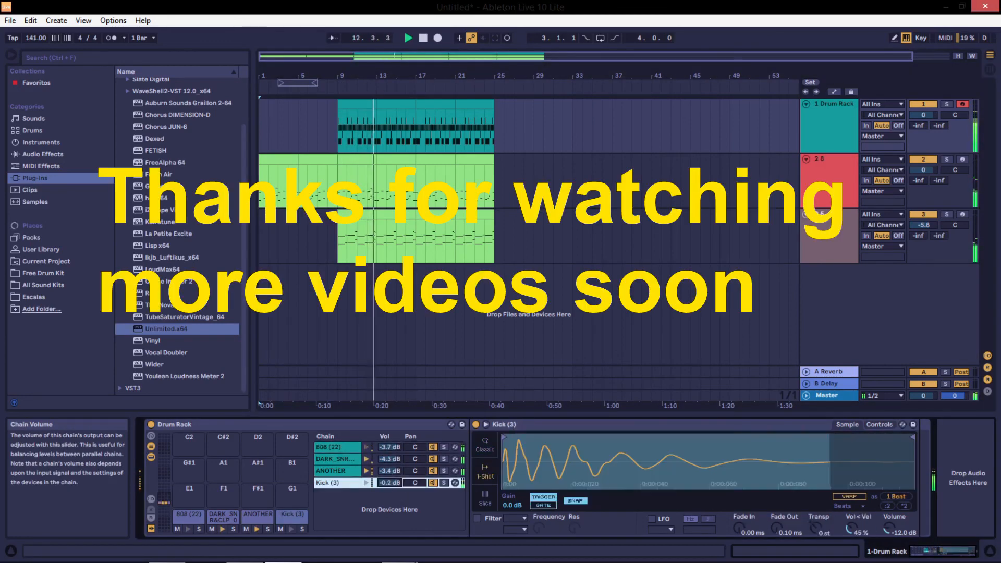
Show the Master track's devices and shift the Youlean Loudness Meter 2 window aside to uncover the limiter.
left_click(813, 395)
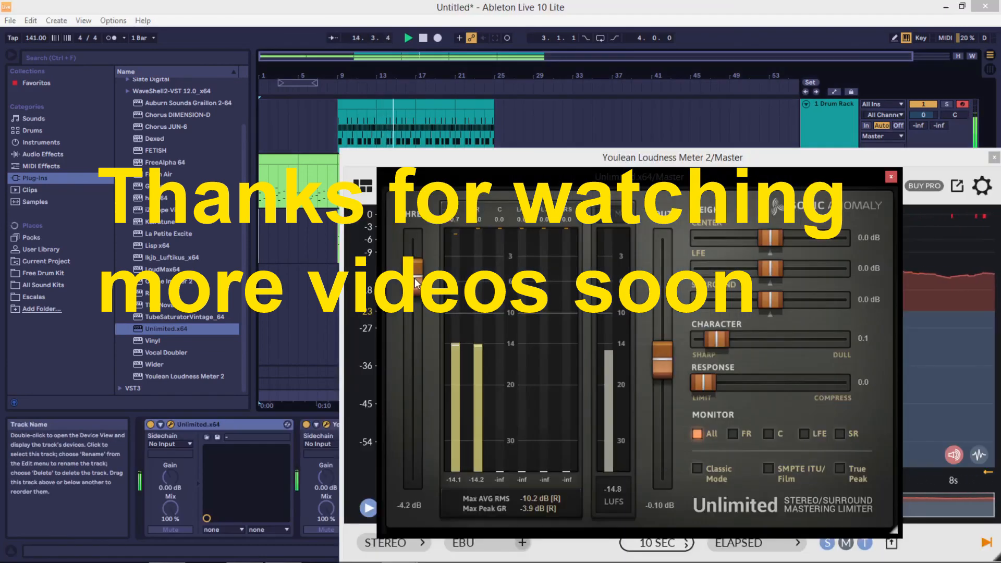
left_click(971, 167)
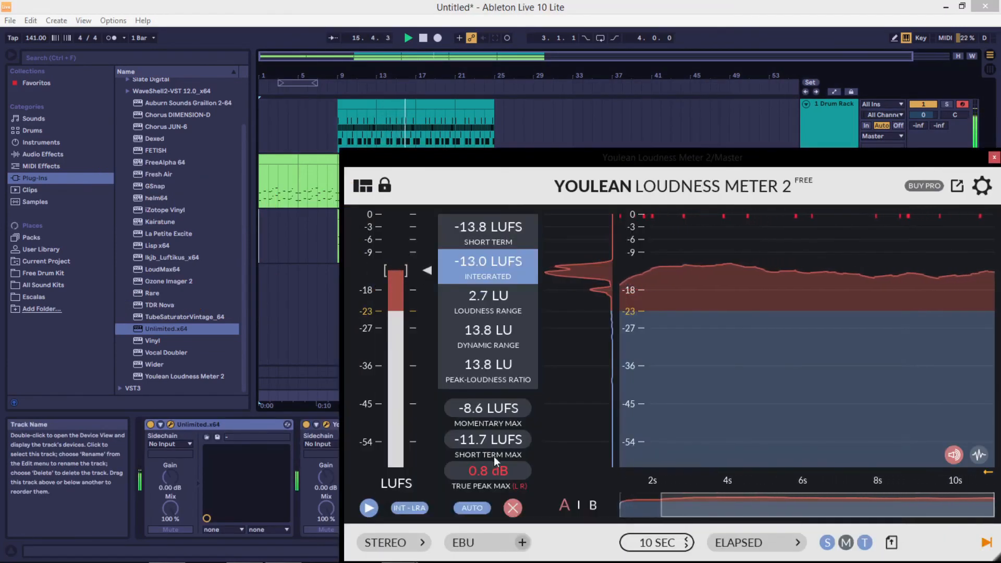
left_click_drag(535, 159, 598, 163)
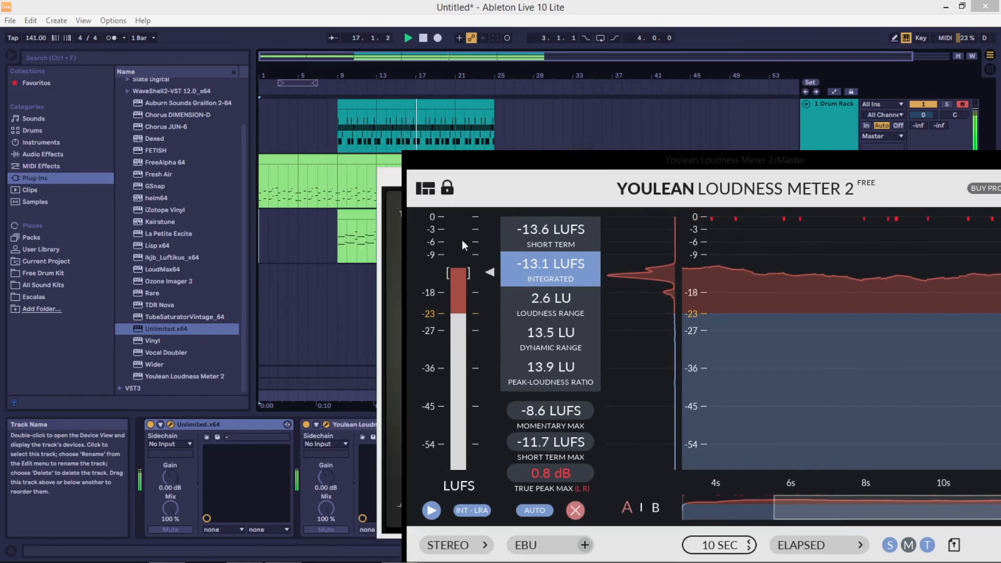
Move the Unlimited limiter window aside, set its threshold to -3.2 dB during playback, and bring the loudness meter back to the front.
left_click(393, 265)
left_click_drag(424, 174, 370, 169)
left_click_drag(362, 272, 362, 265)
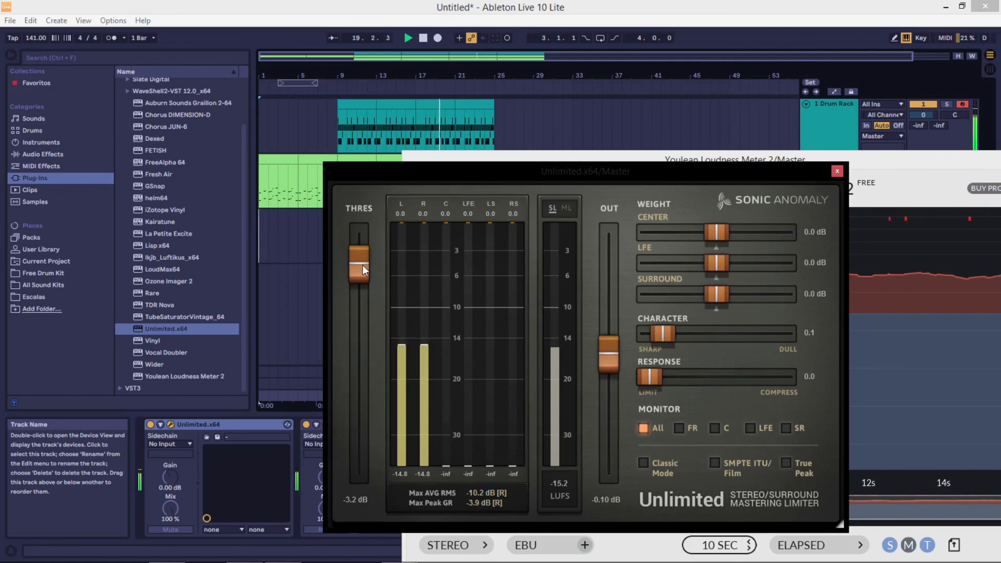
left_click(850, 197)
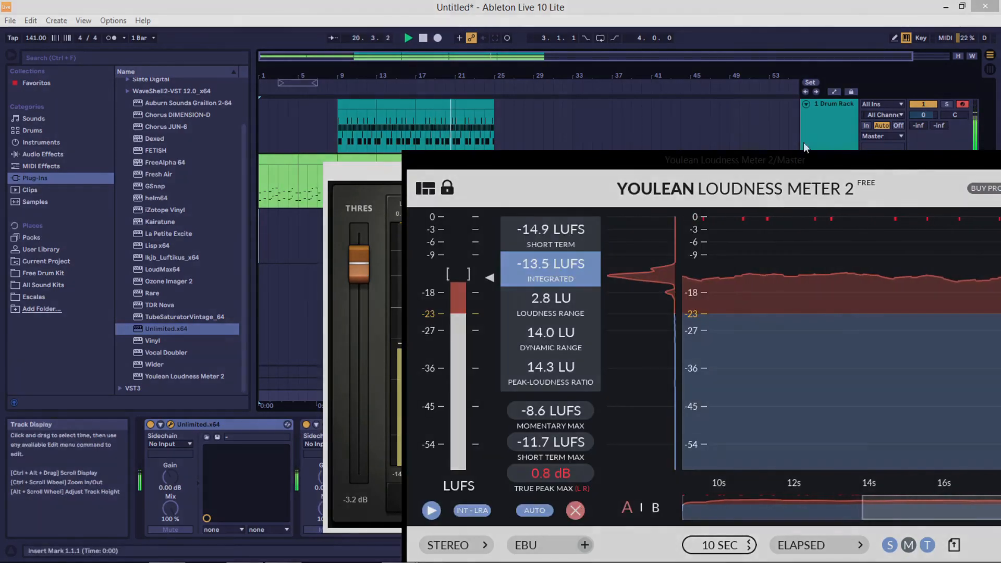